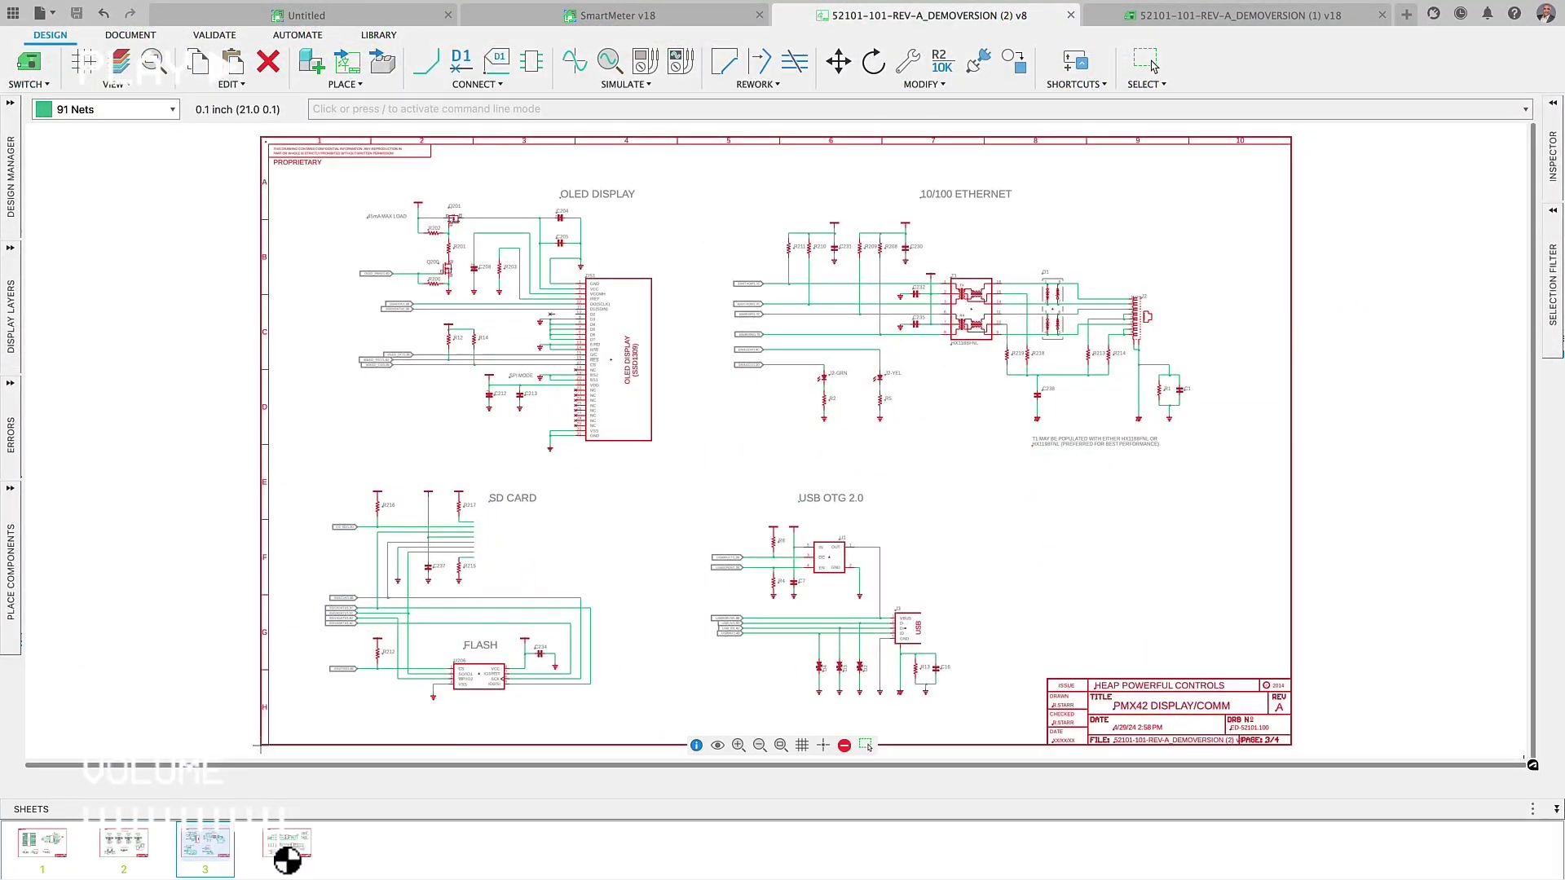
# Open sheet 4 of the schematic.
pyautogui.click(287, 848)
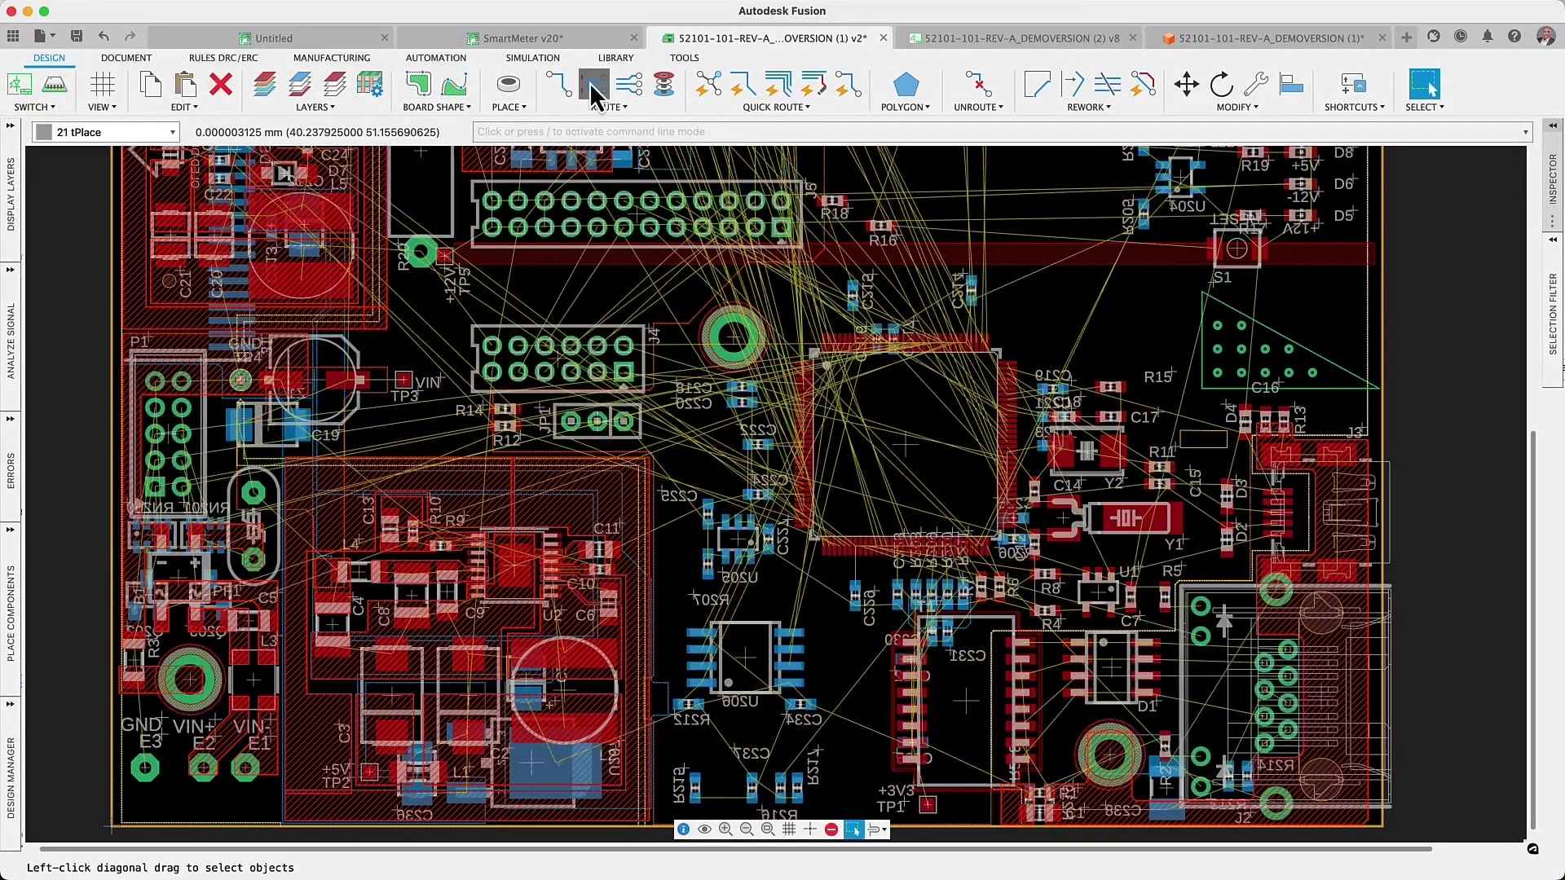
# Route the USB differential pair on the Top layer from the processor through diodes D2 and D3 to connector J3.
pyautogui.click(593, 84)
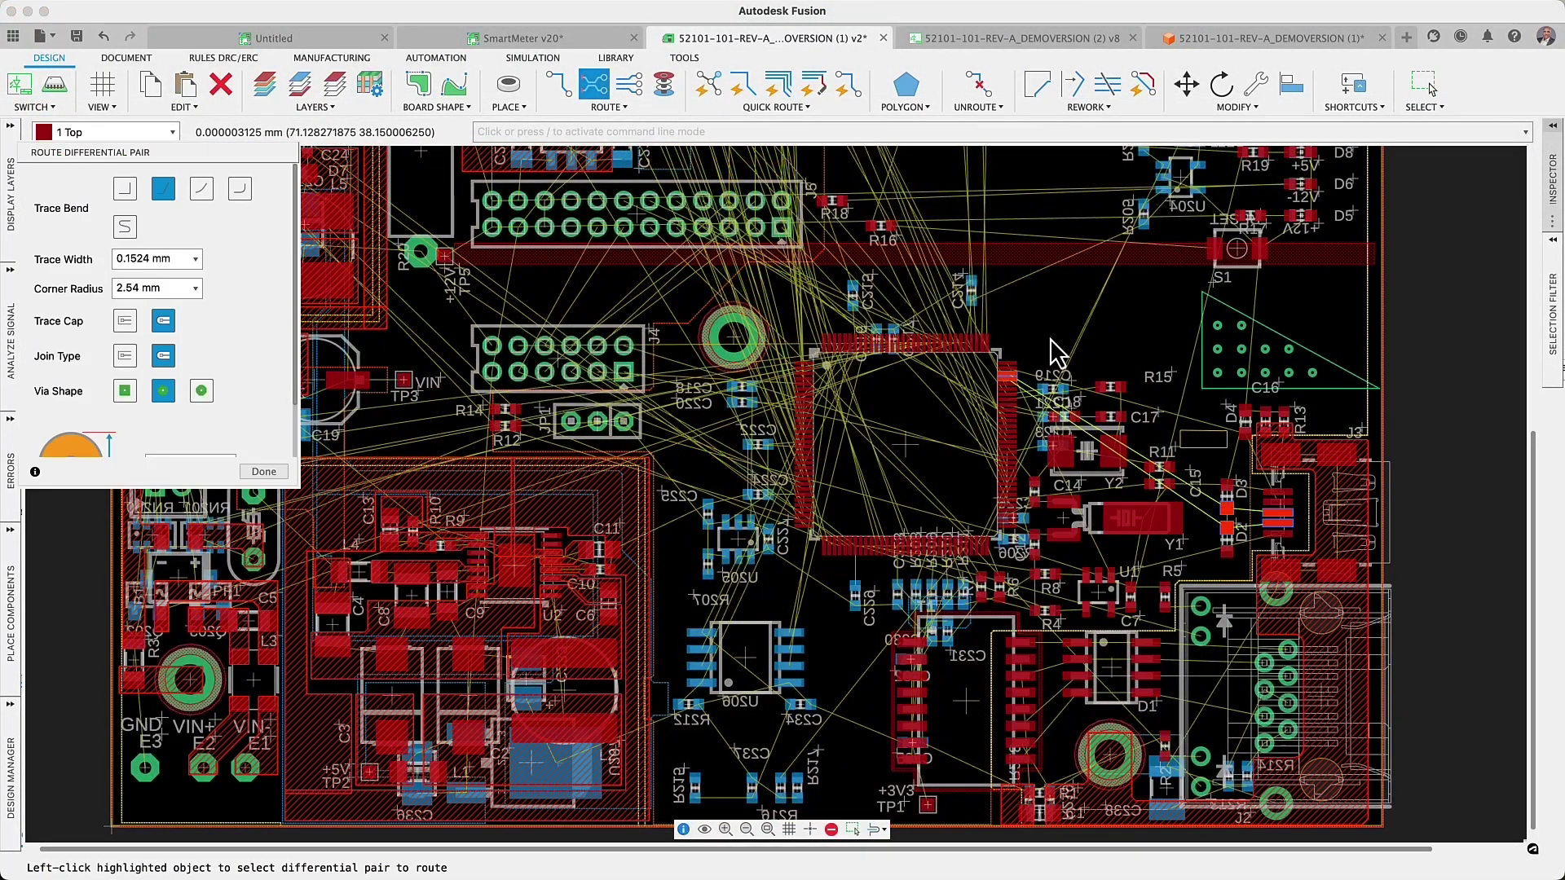
pyautogui.click(1017, 385)
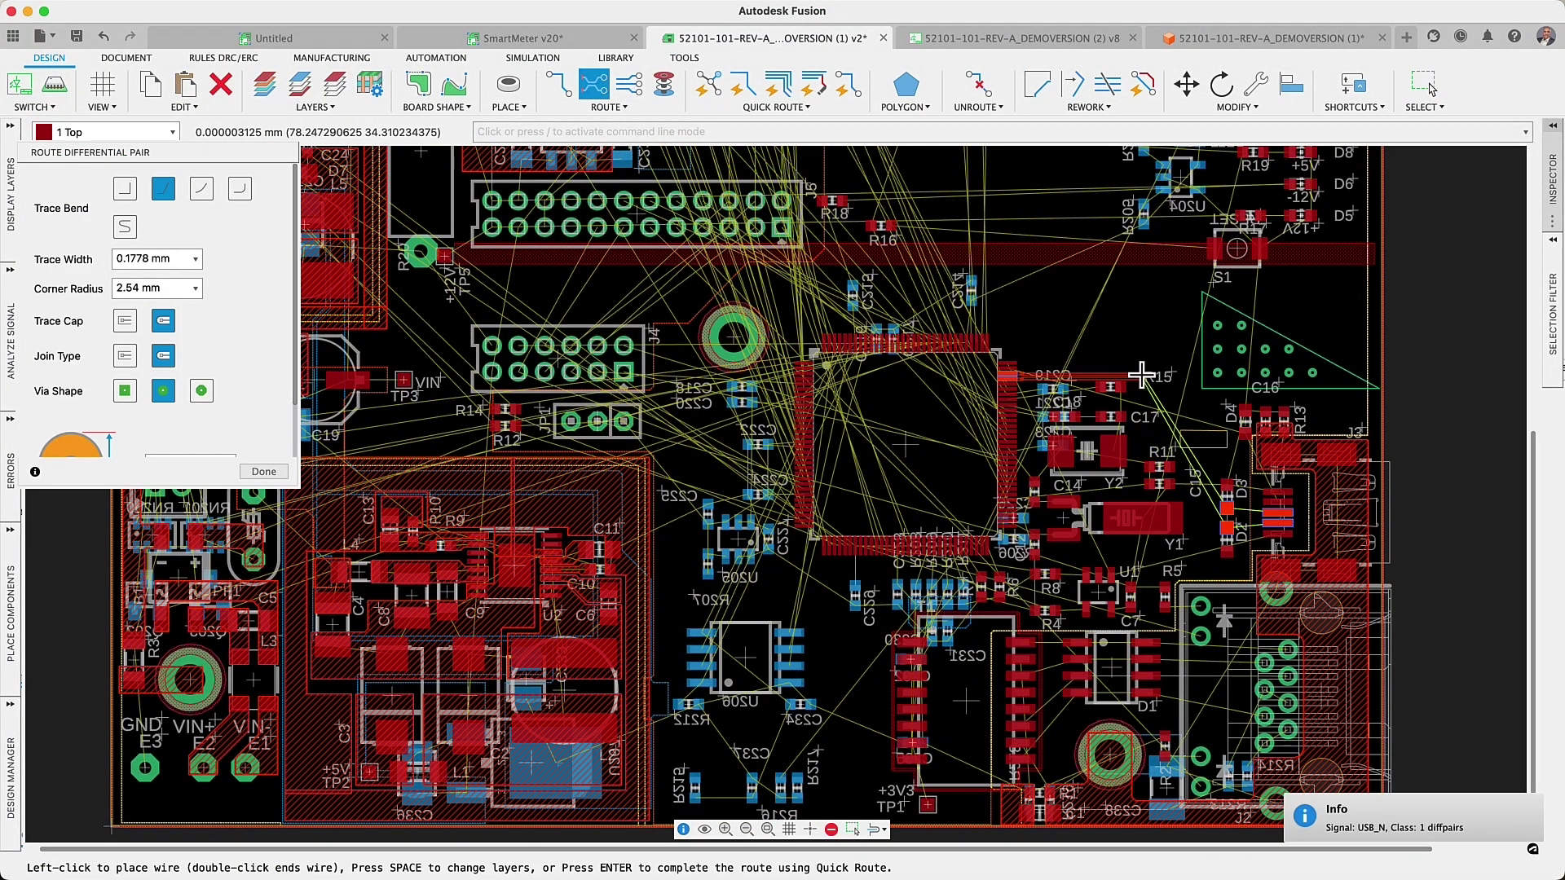
pyautogui.click(1209, 519)
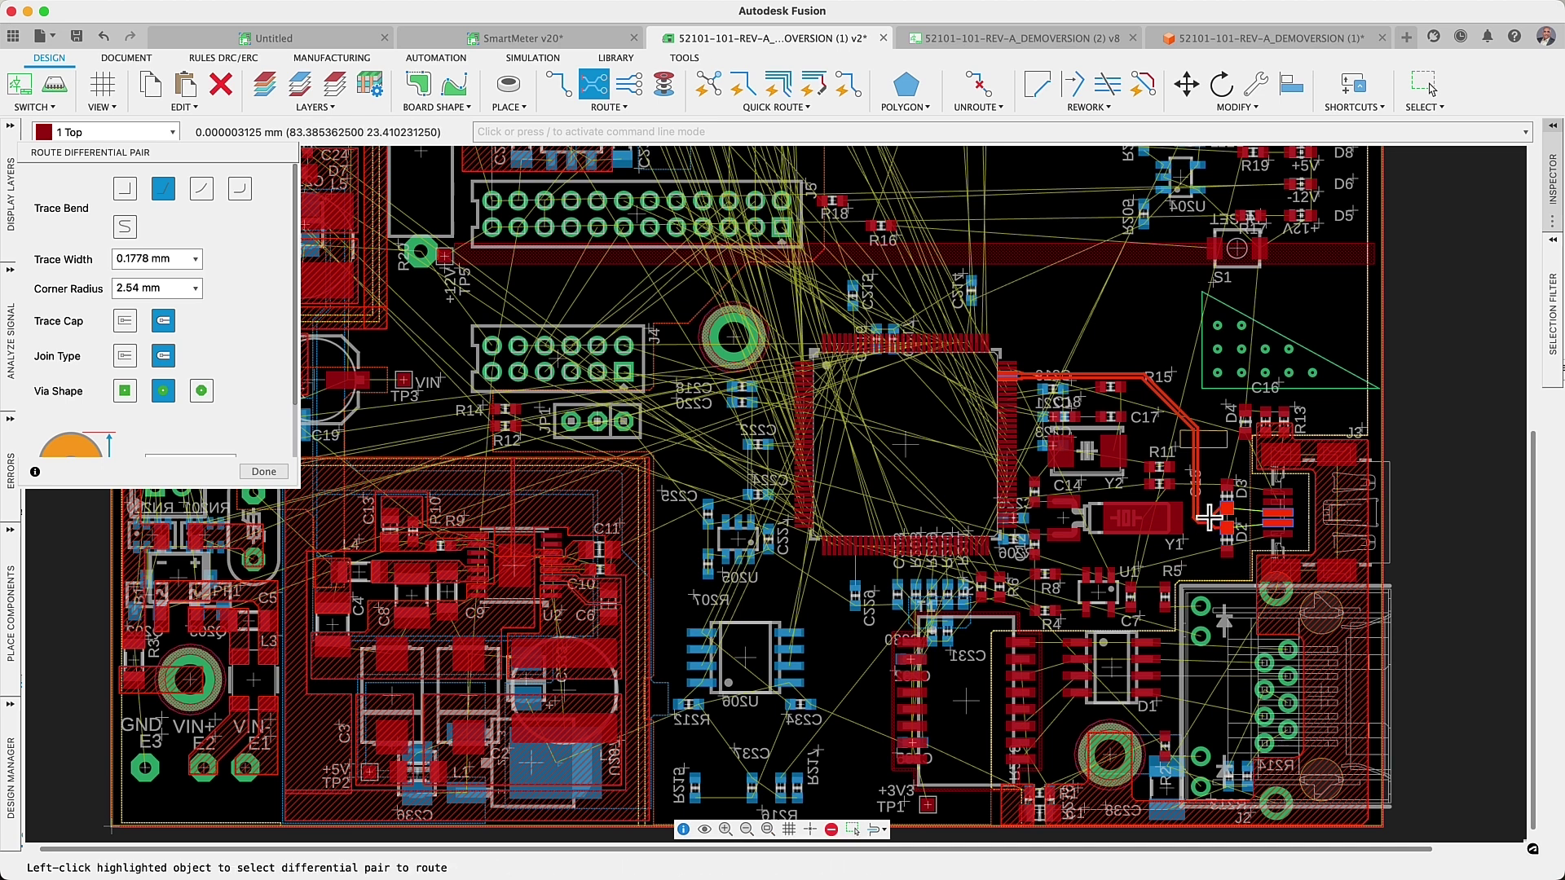
pyautogui.click(1235, 516)
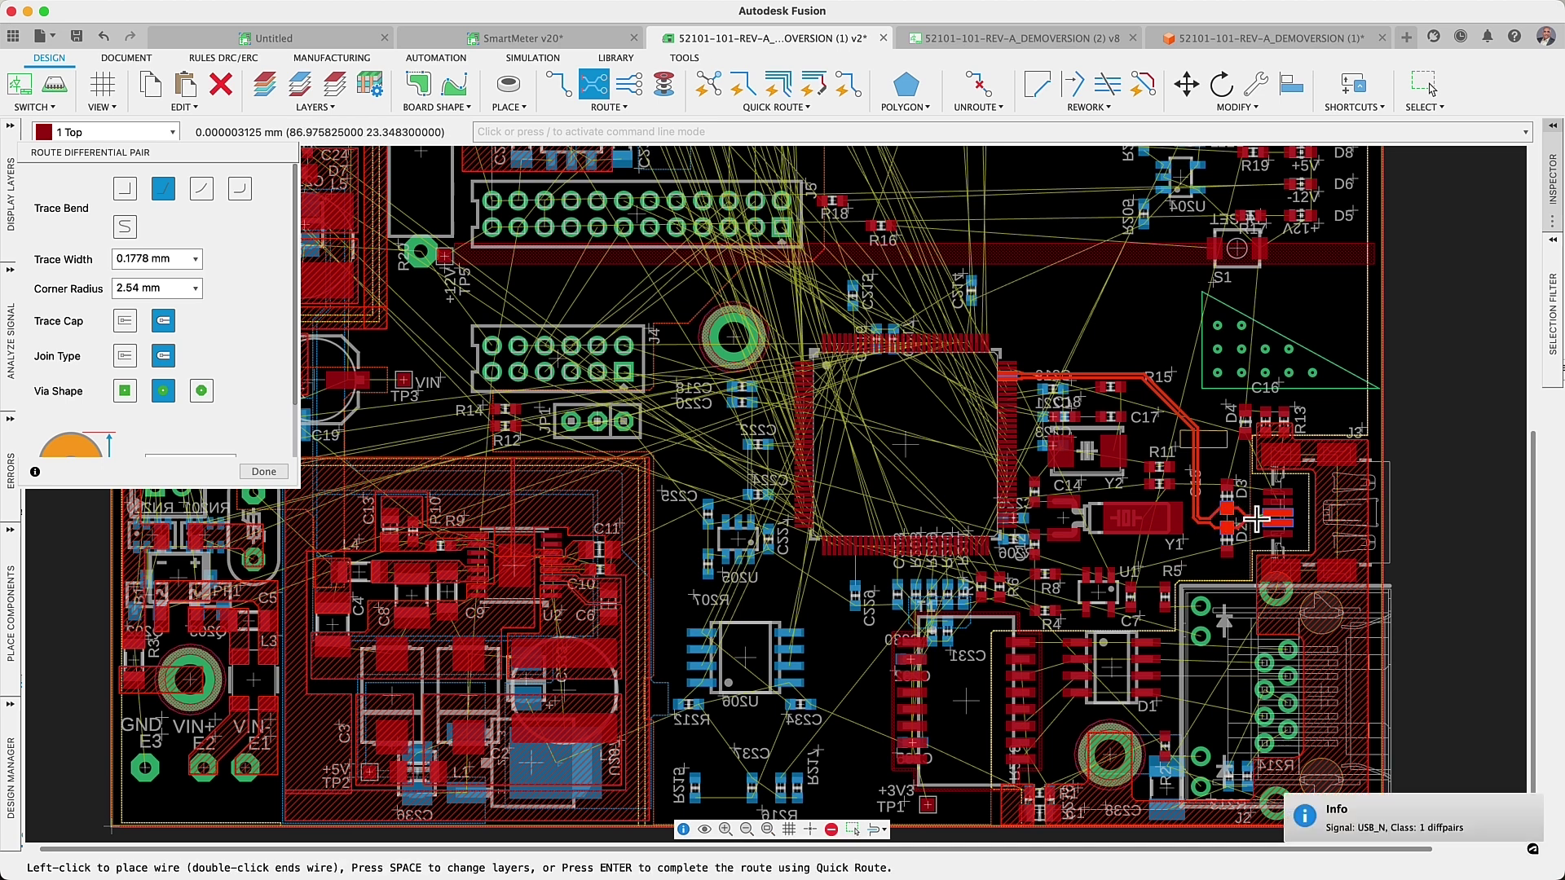
pyautogui.press('Escape')
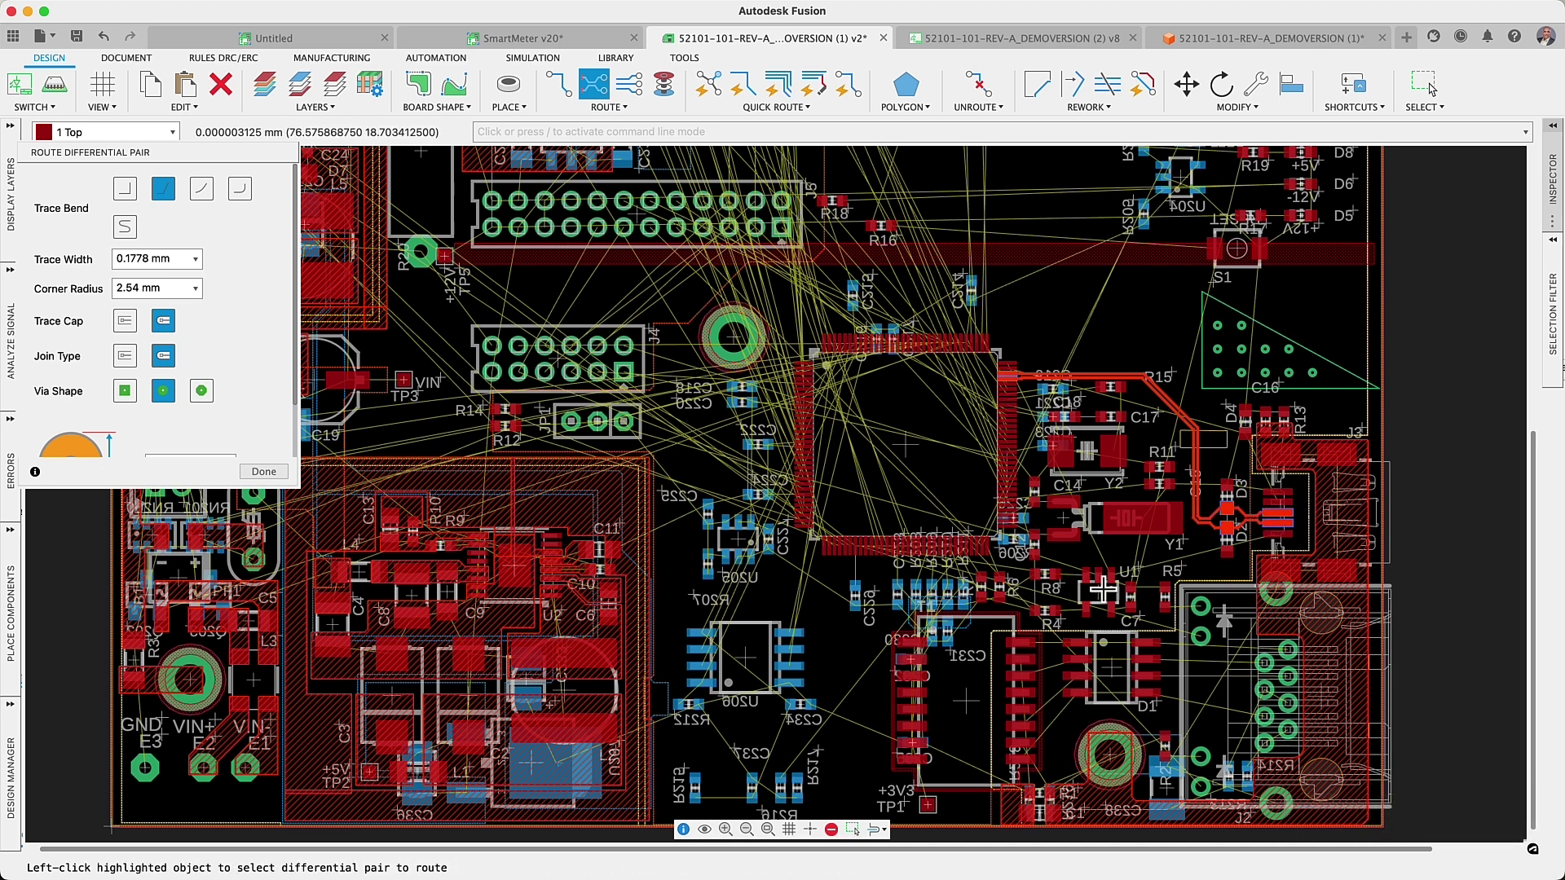
# Open the autorouter's routing variants and compare variants 10, 11 and 13 through 17 on the board.
pyautogui.click(768, 829)
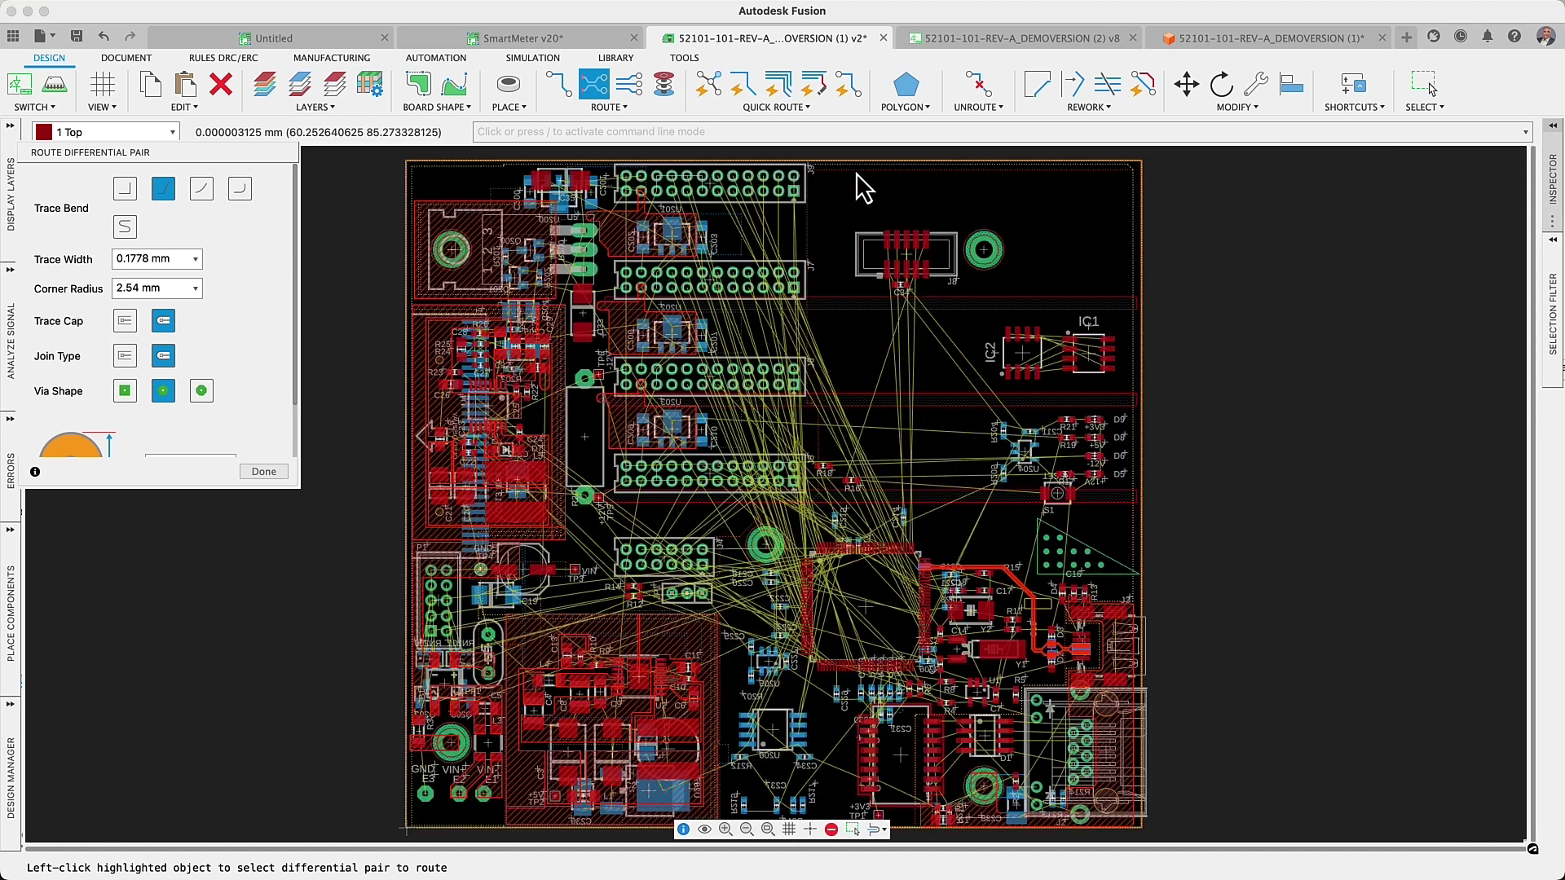
pyautogui.click(799, 110)
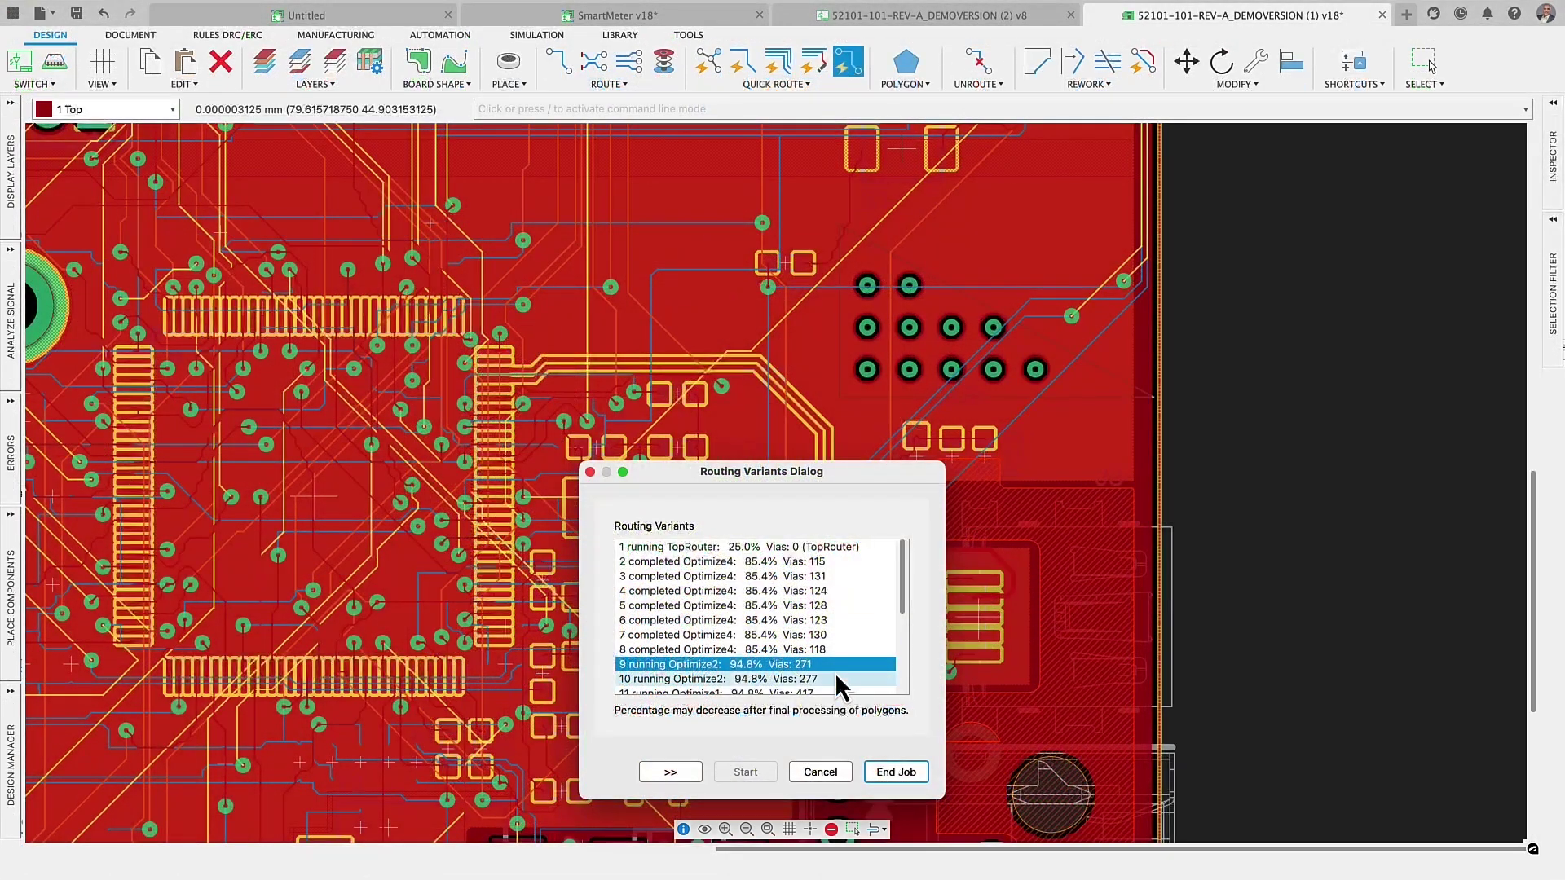
pyautogui.click(835, 678)
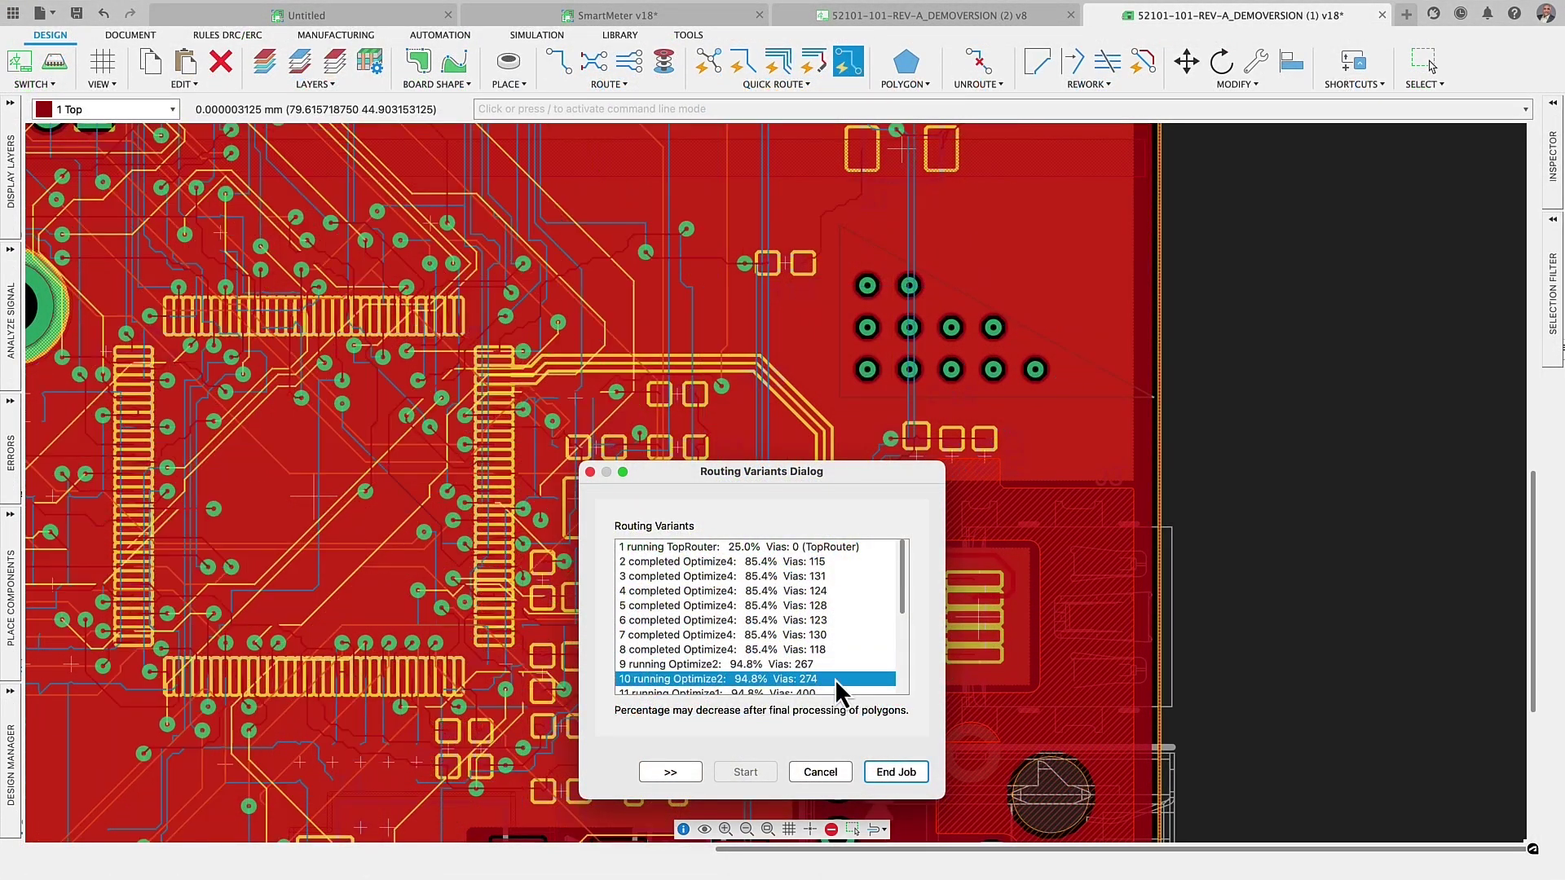
pyautogui.click(837, 691)
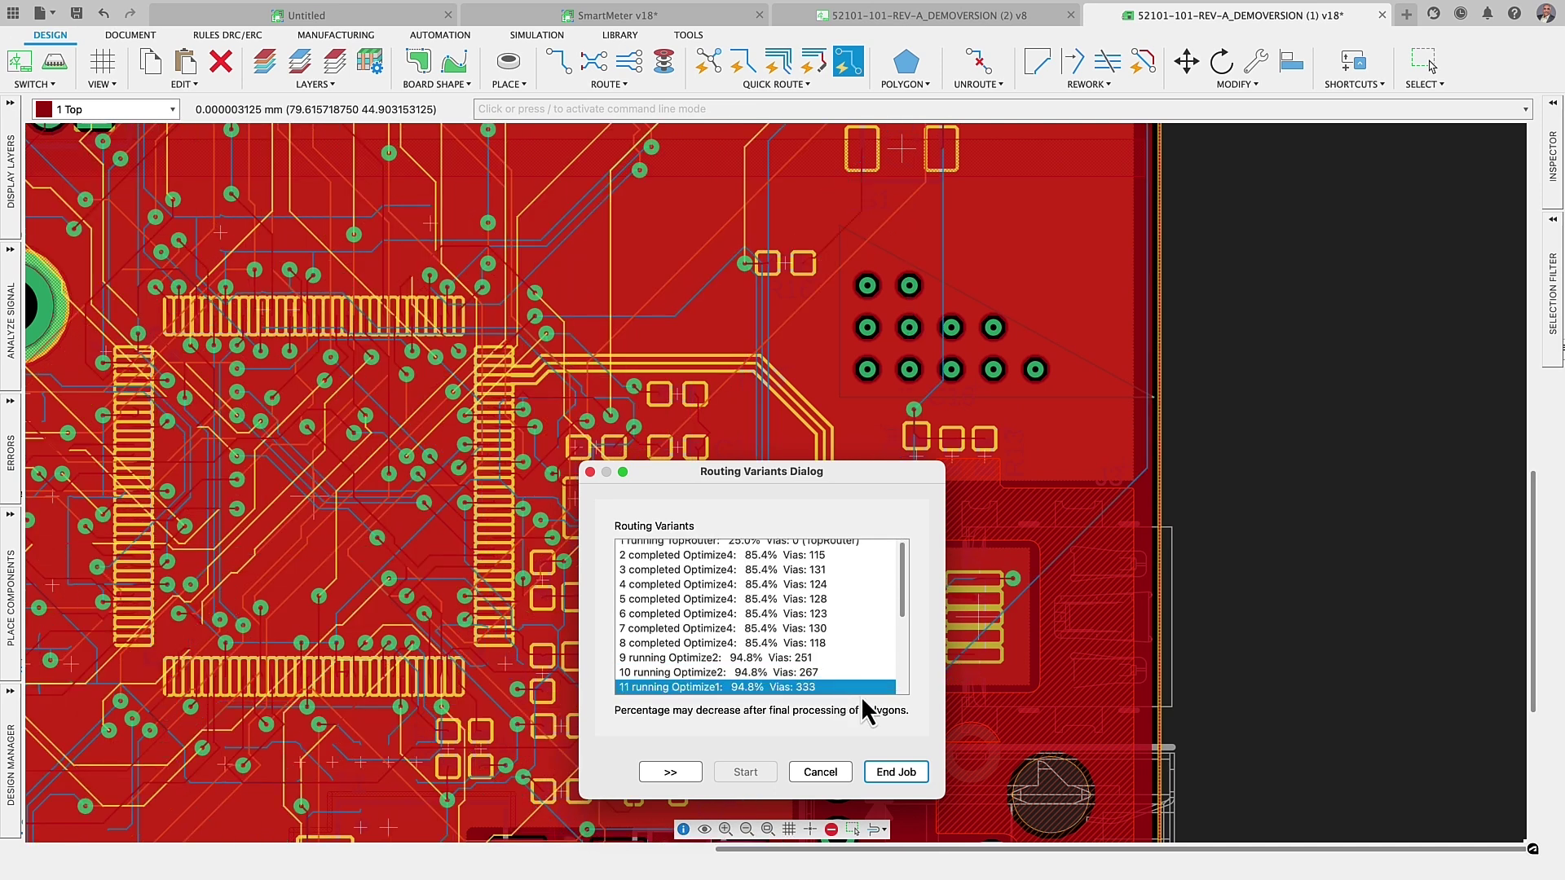
pyautogui.scroll(-3, 843, 676)
pyautogui.click(809, 588)
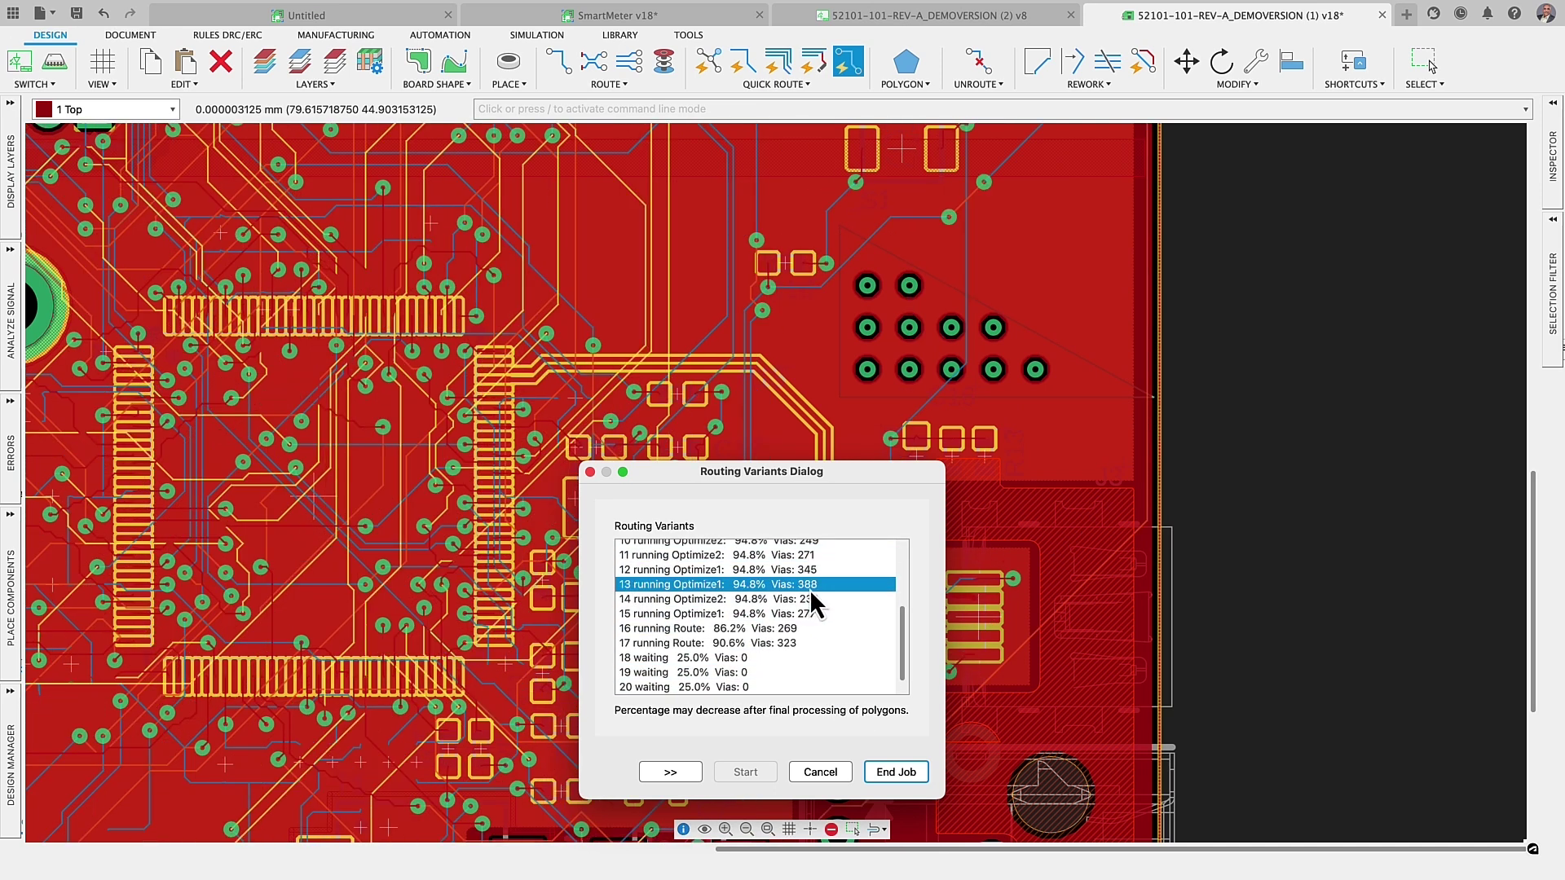
pyautogui.click(809, 602)
pyautogui.click(808, 614)
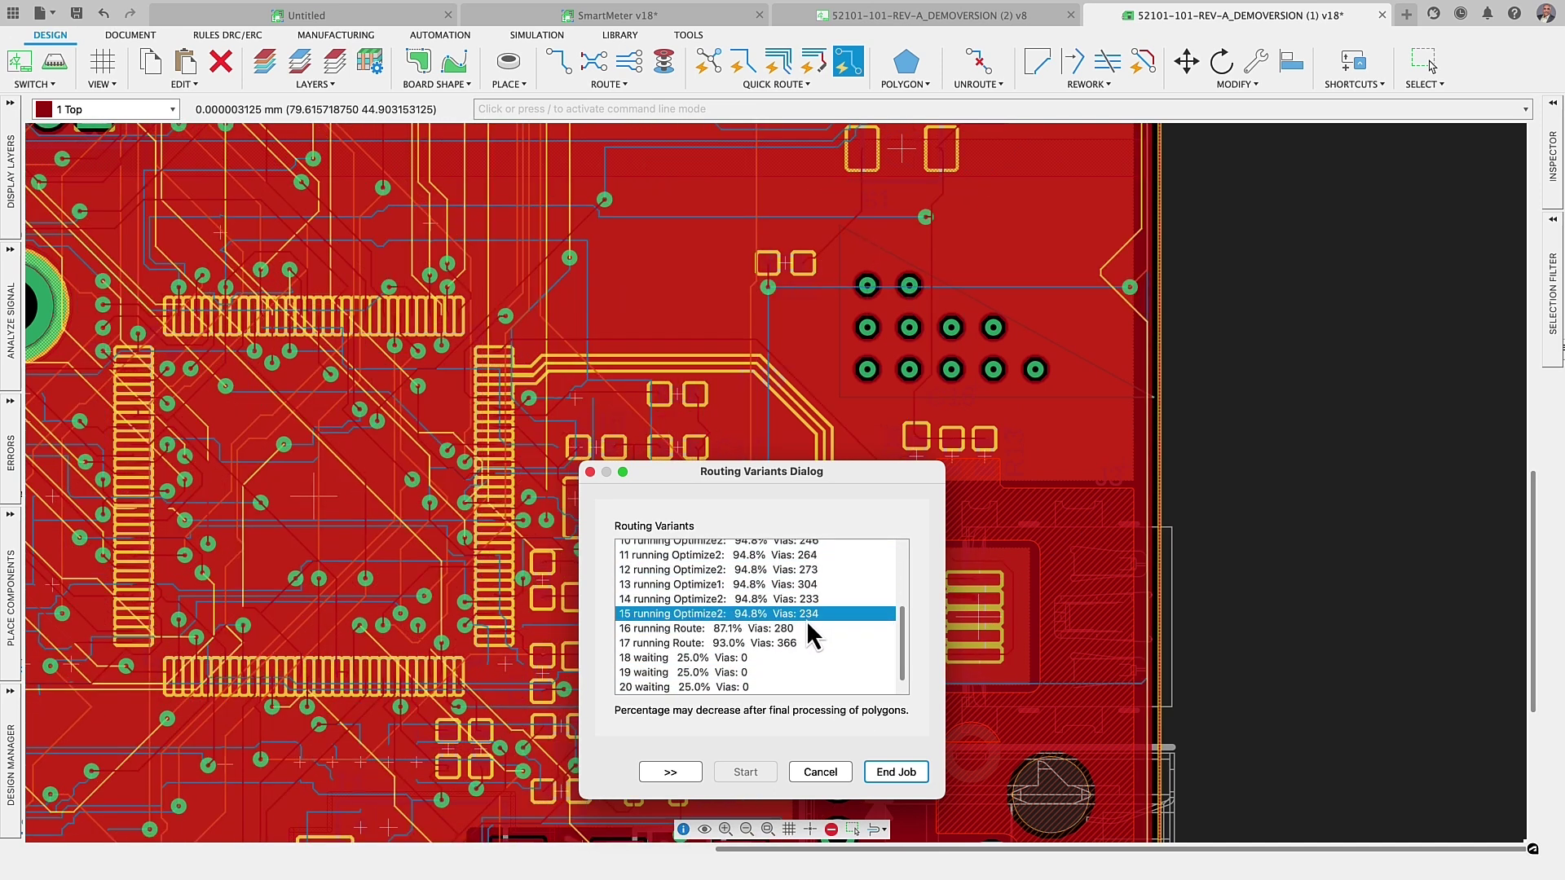
pyautogui.click(803, 630)
pyautogui.click(803, 643)
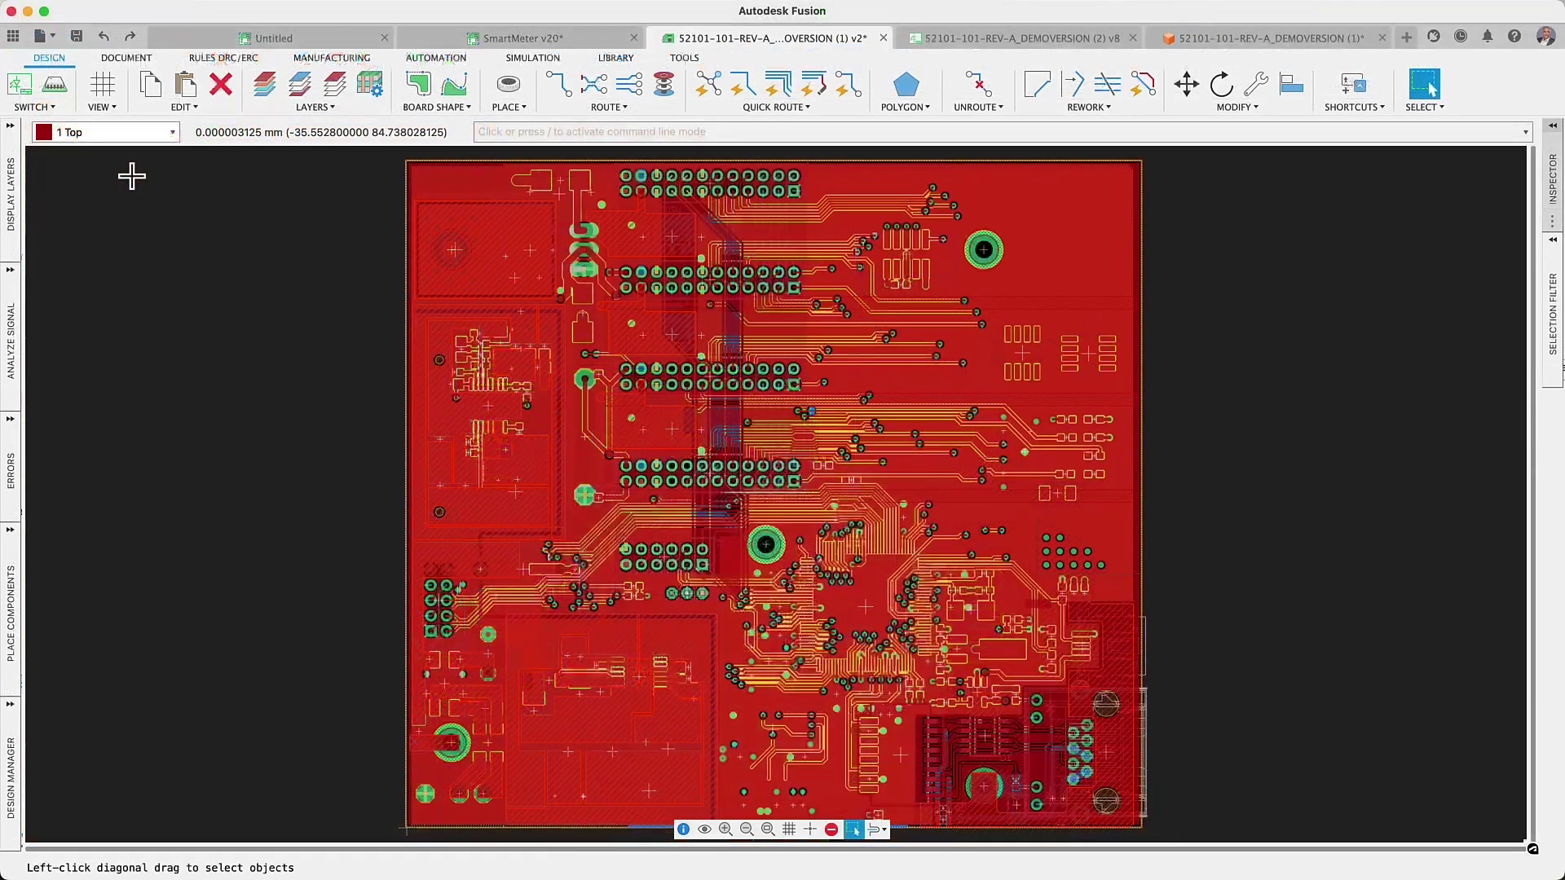
# Push the routed board to a 3D PCB with the Recommended preset and inspect the model from the front.
pyautogui.click(57, 89)
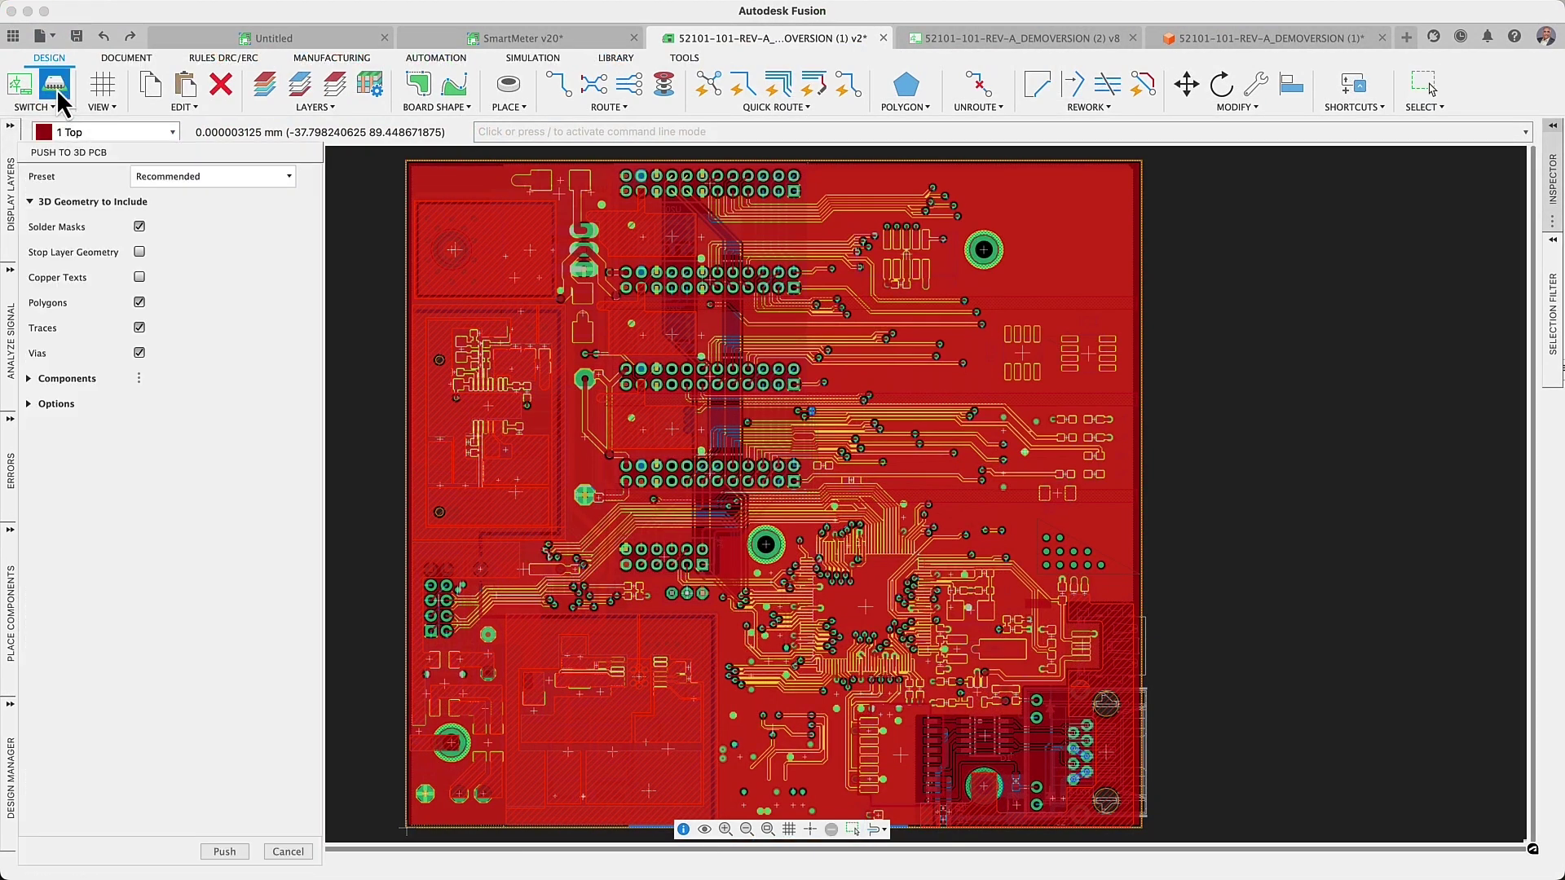
pyautogui.click(220, 851)
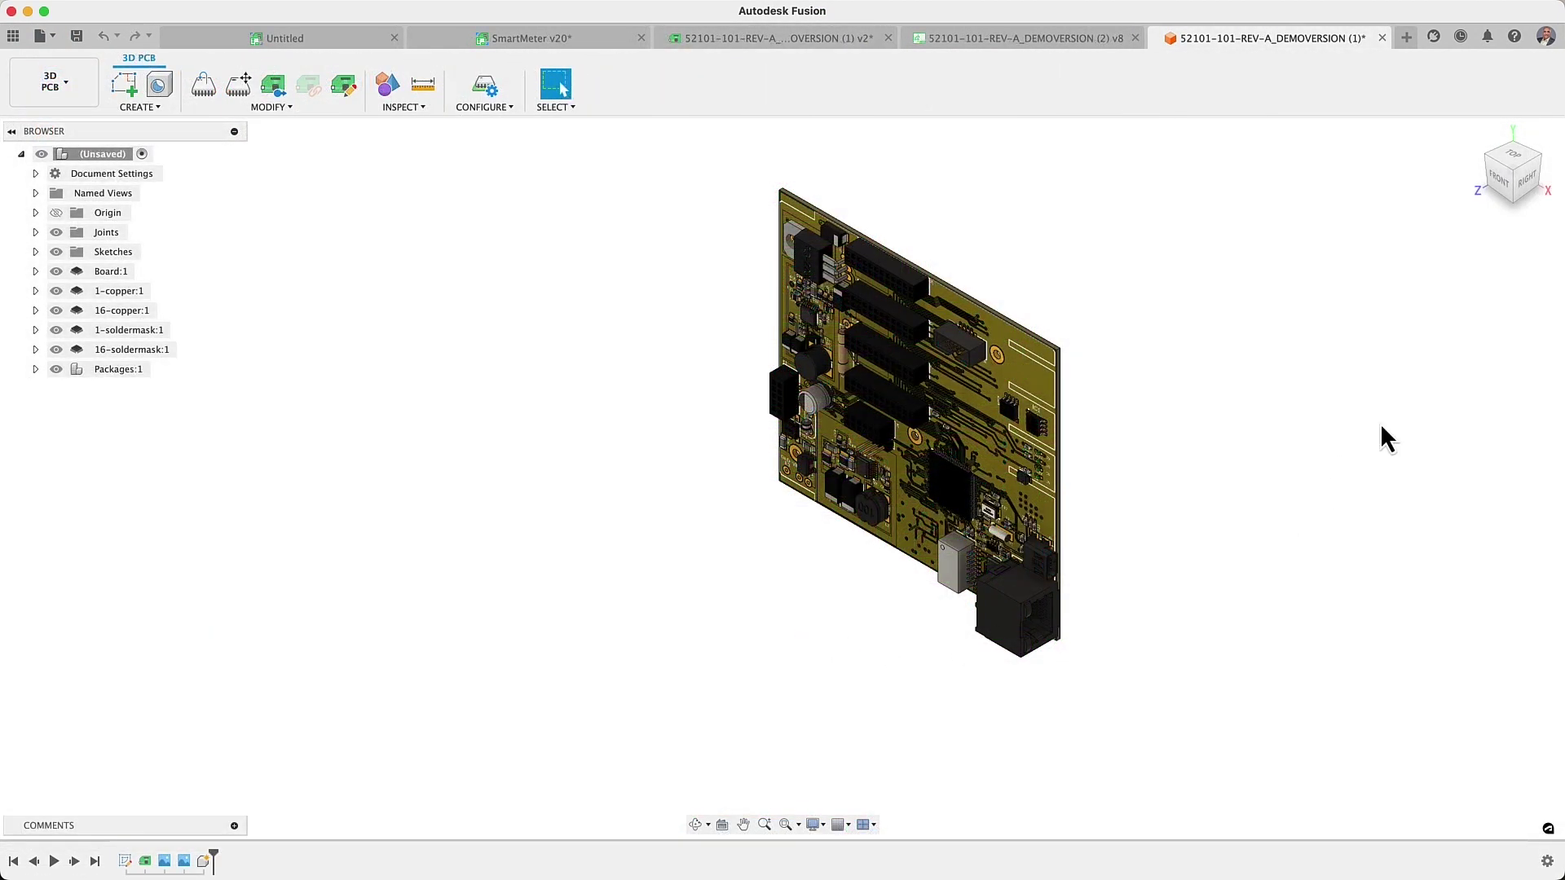
pyautogui.click(1494, 178)
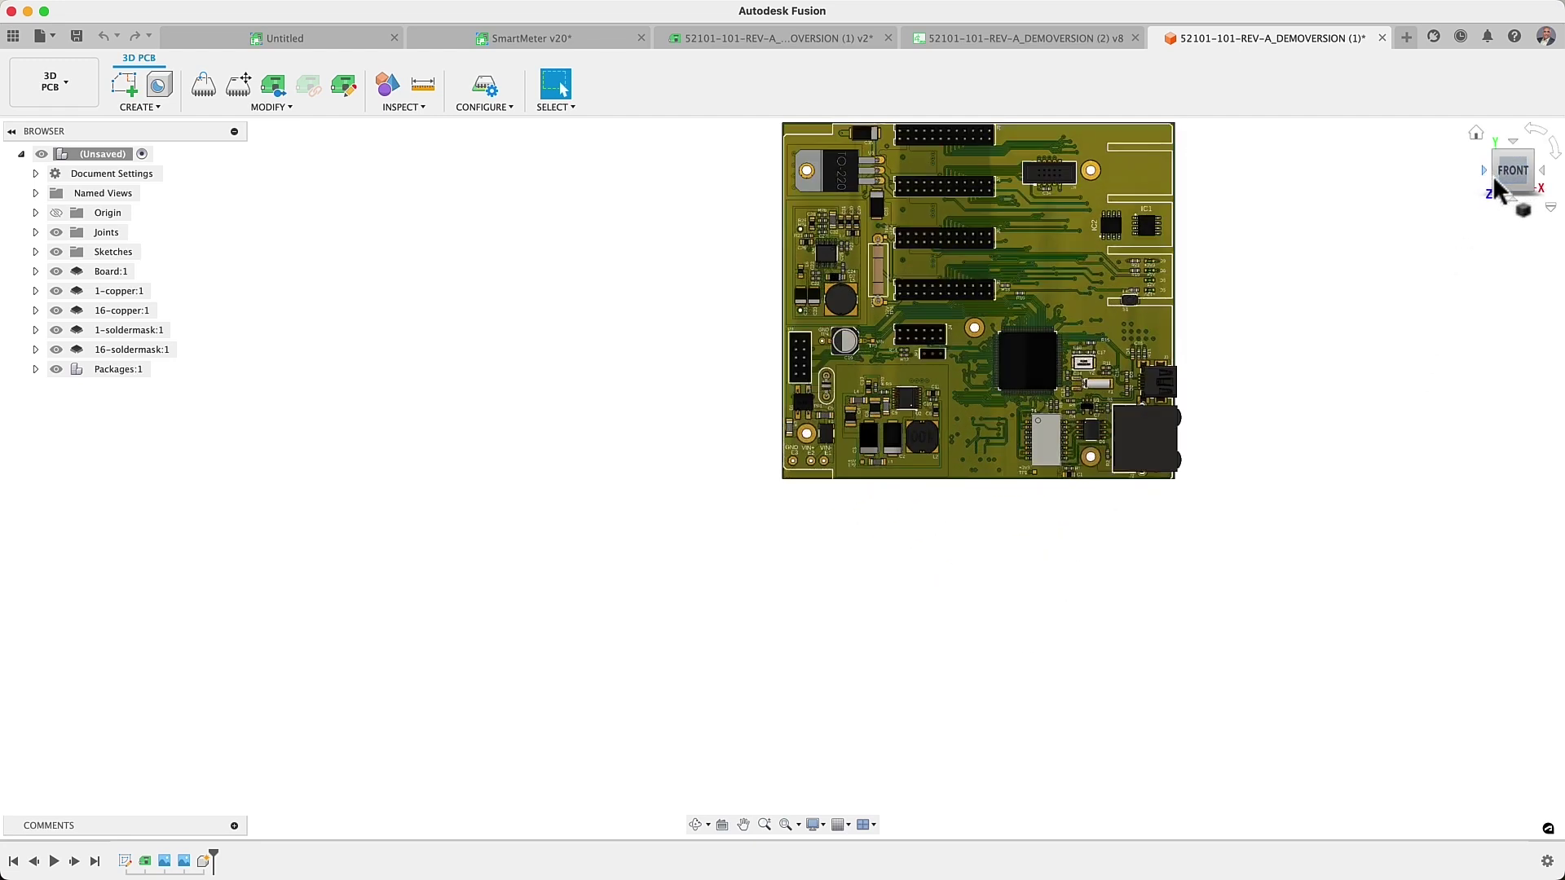
pyautogui.moveTo(1269, 266); pyautogui.dragTo(1104, 440, button='middle')
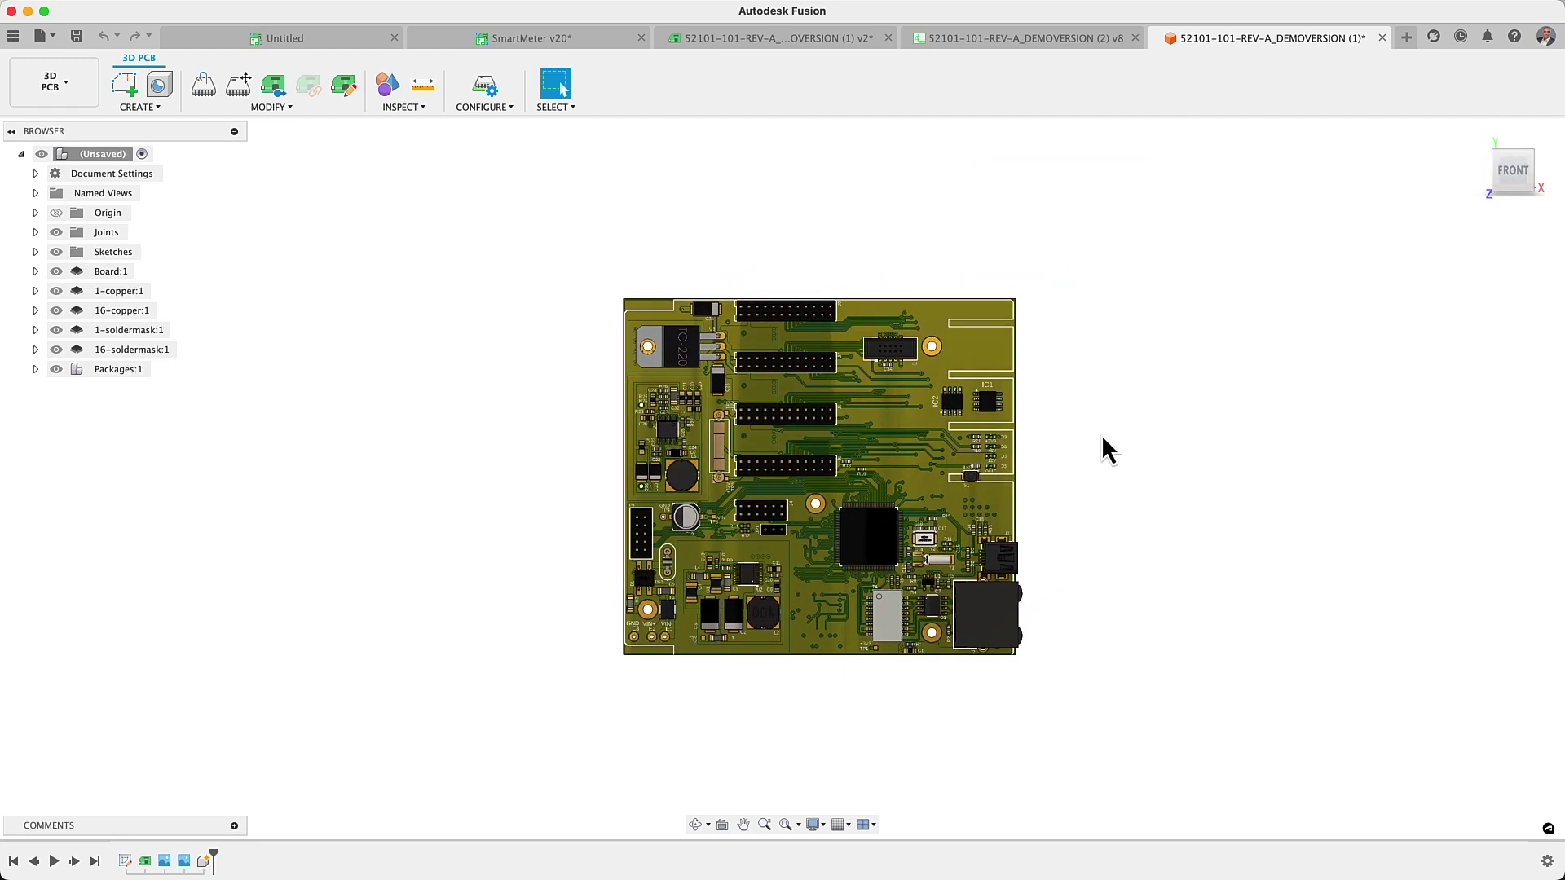
pyautogui.scroll(2, 929, 464)
pyautogui.scroll(2, 928, 465)
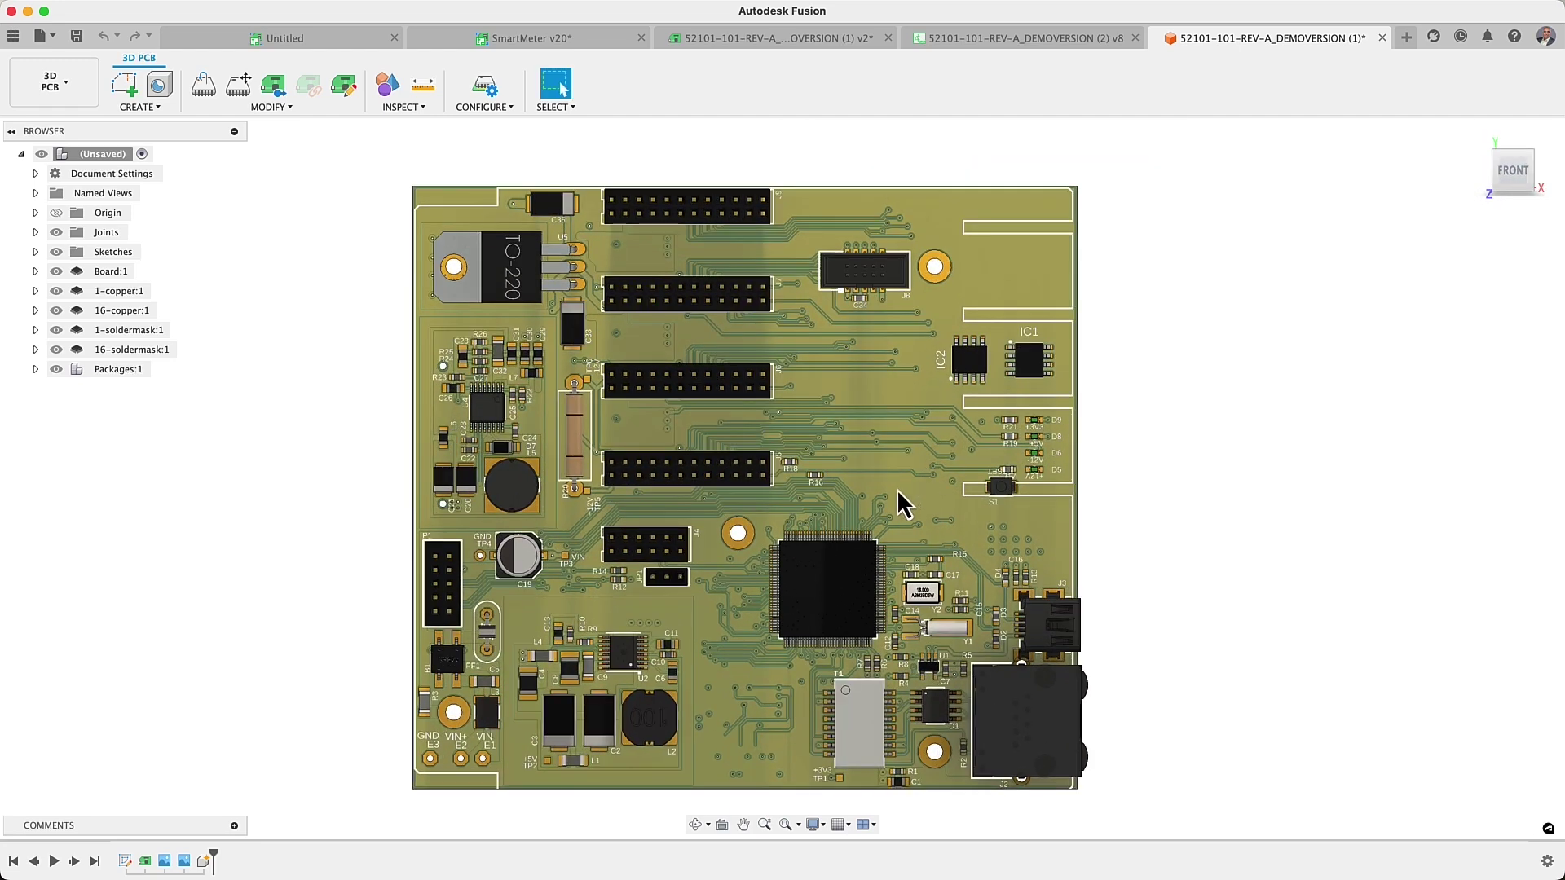
pyautogui.keyDown('shift'); pyautogui.moveTo(786, 620); pyautogui.dragTo(563, 88, button='middle'); pyautogui.keyUp('shift')
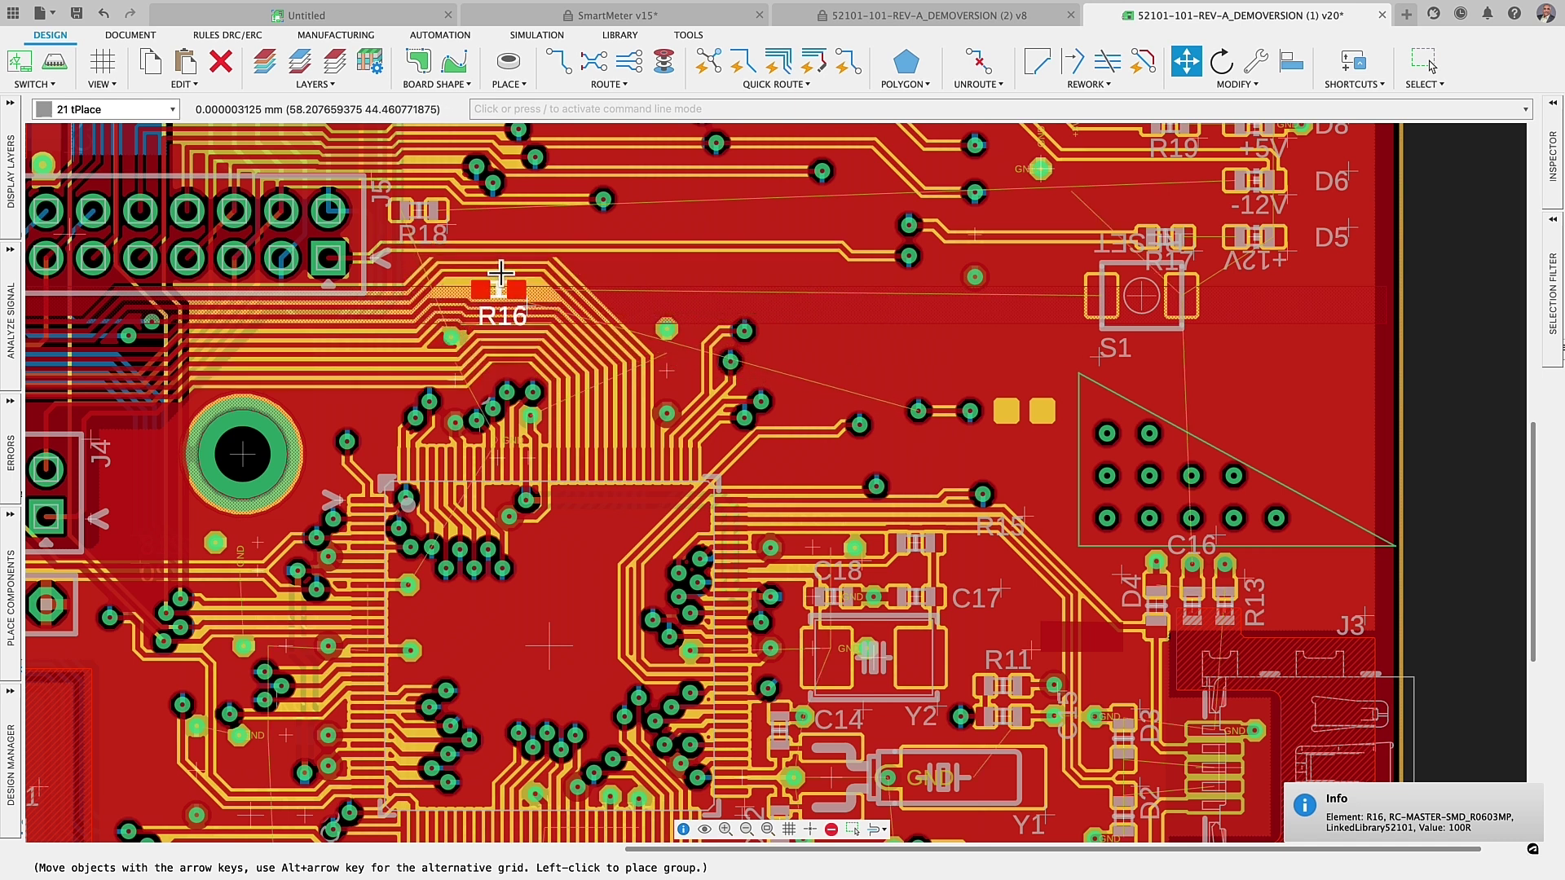
# Reposition resistor R16 among the bus traces above the processor, ending just below the PM3/SLOT4_SS trace.
pyautogui.click(497, 313)
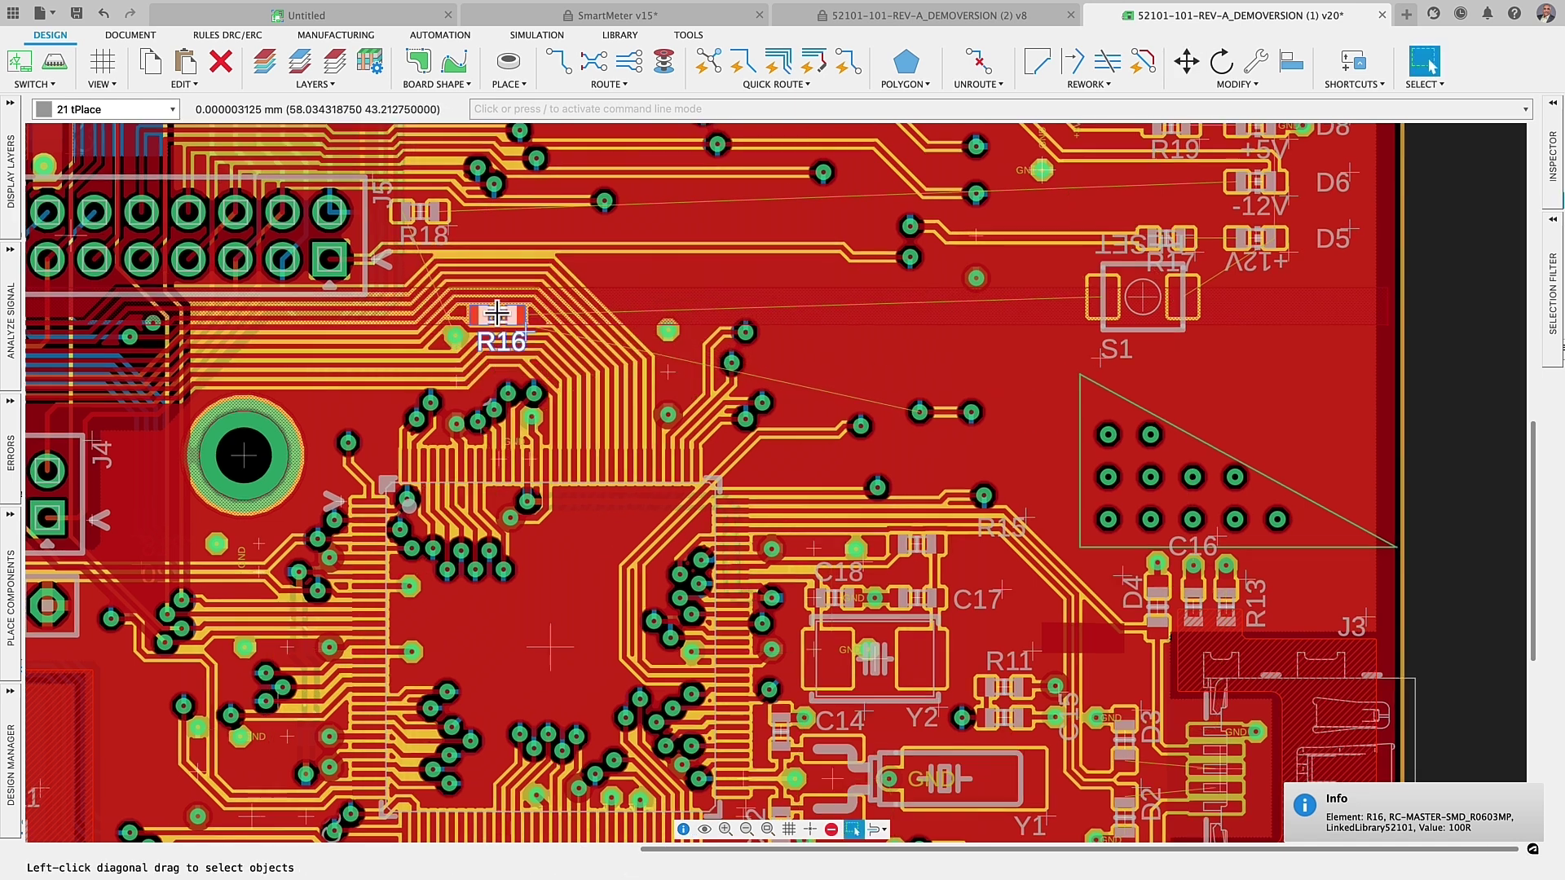
pyautogui.scroll(3, 496, 314)
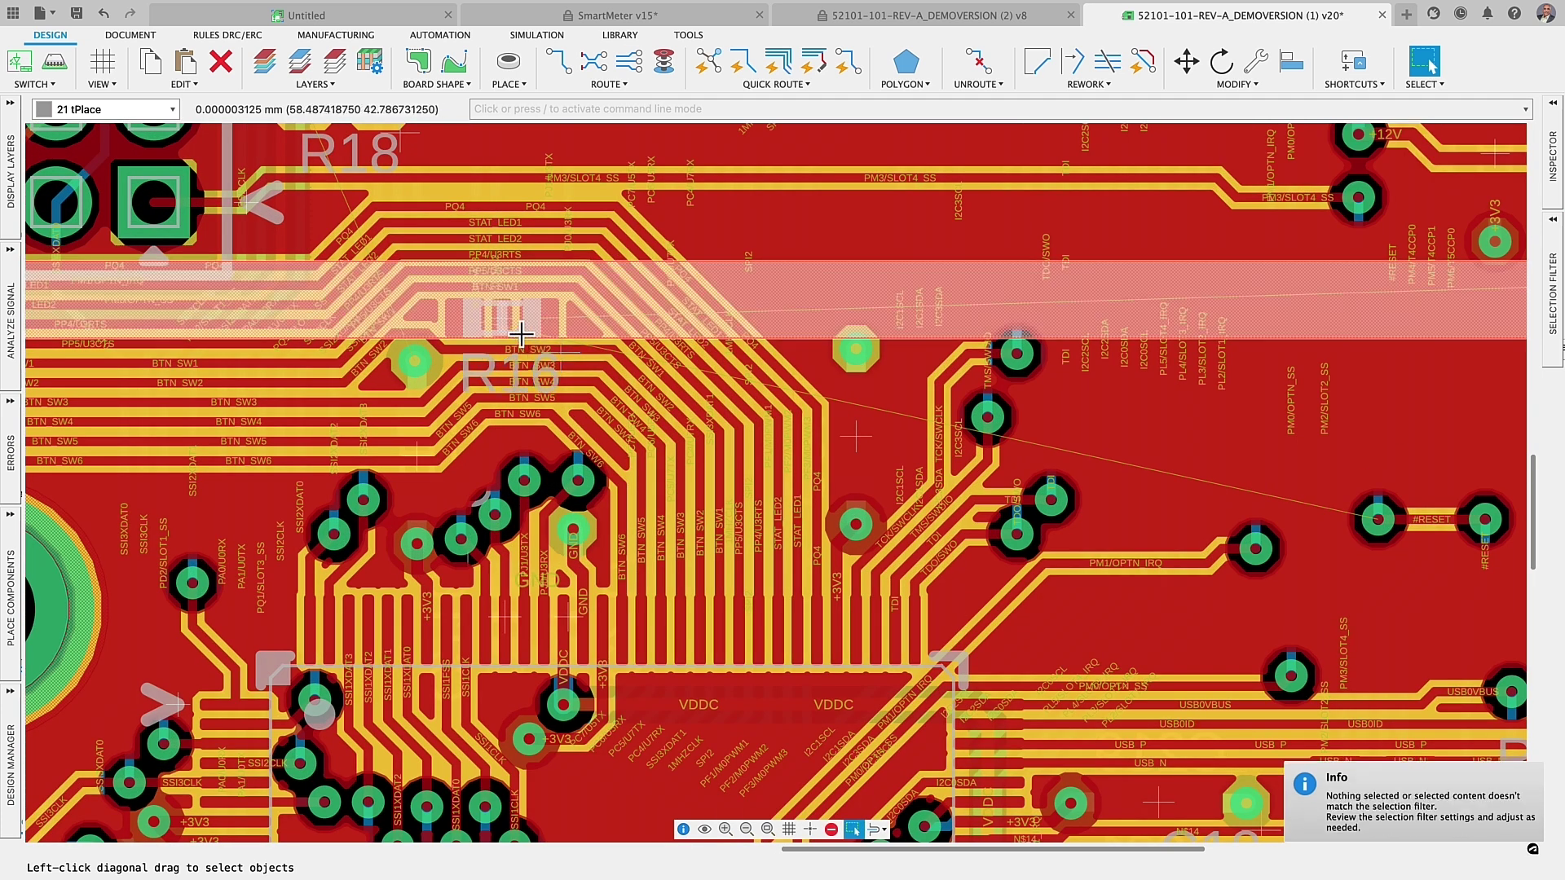
pyautogui.press('m')
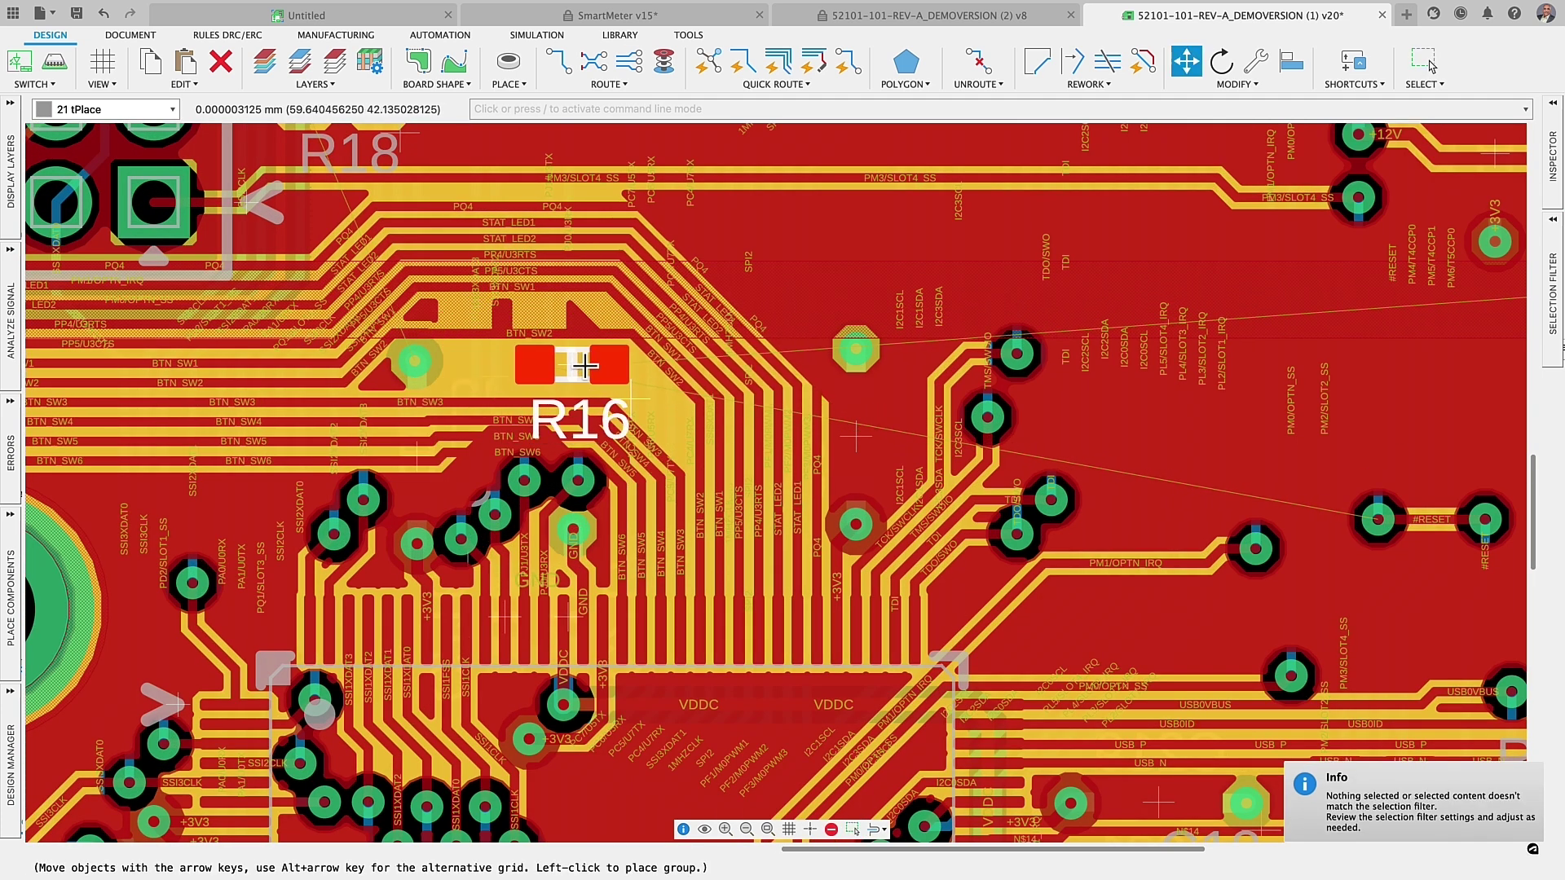
pyautogui.click(657, 351)
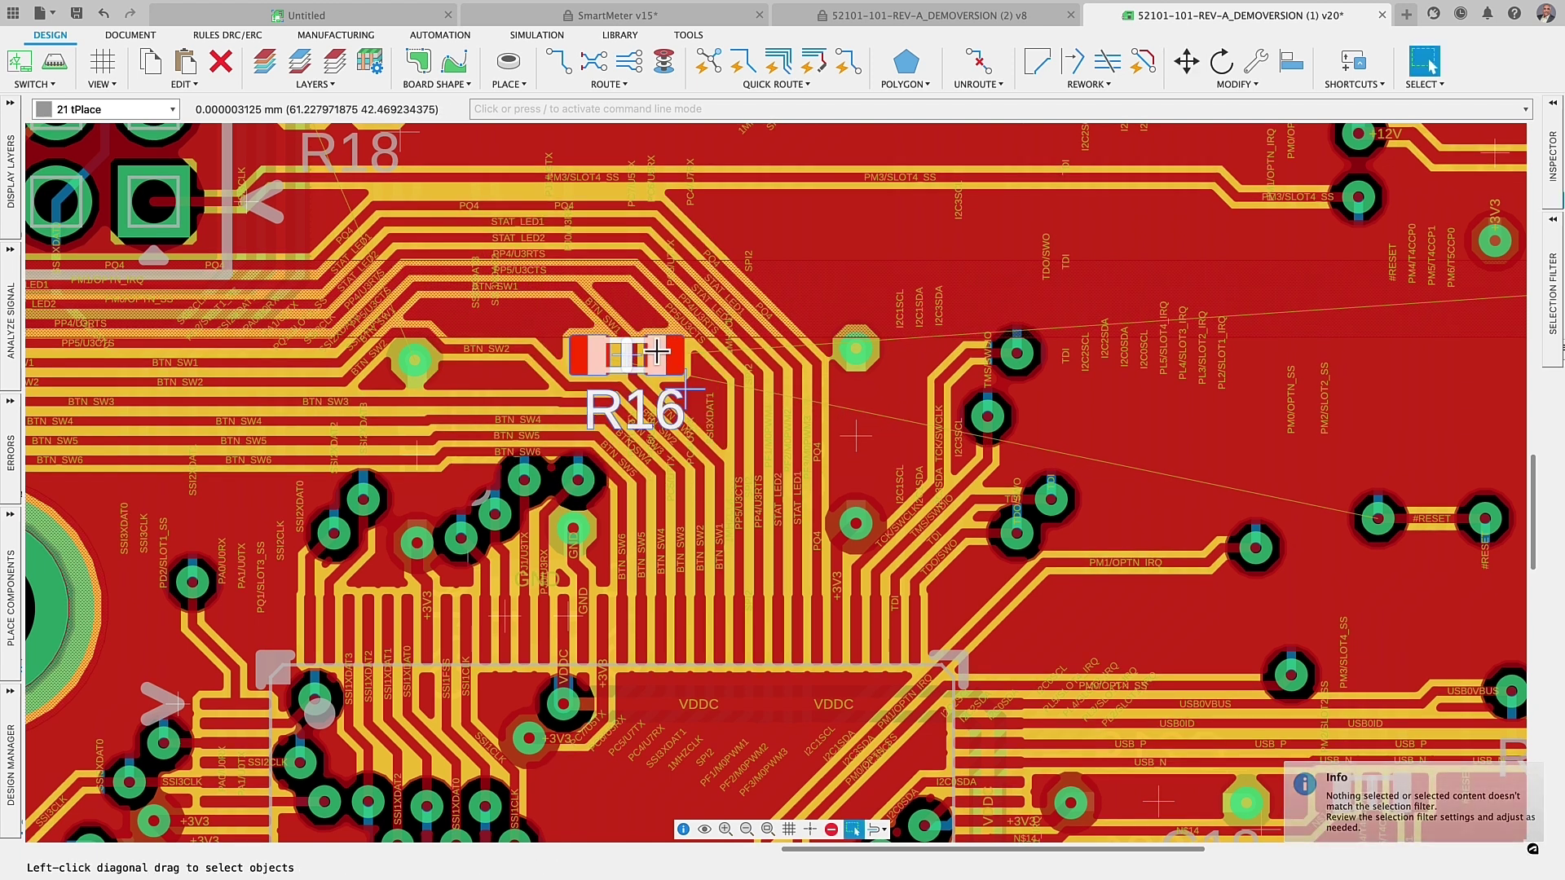
pyautogui.press('m')
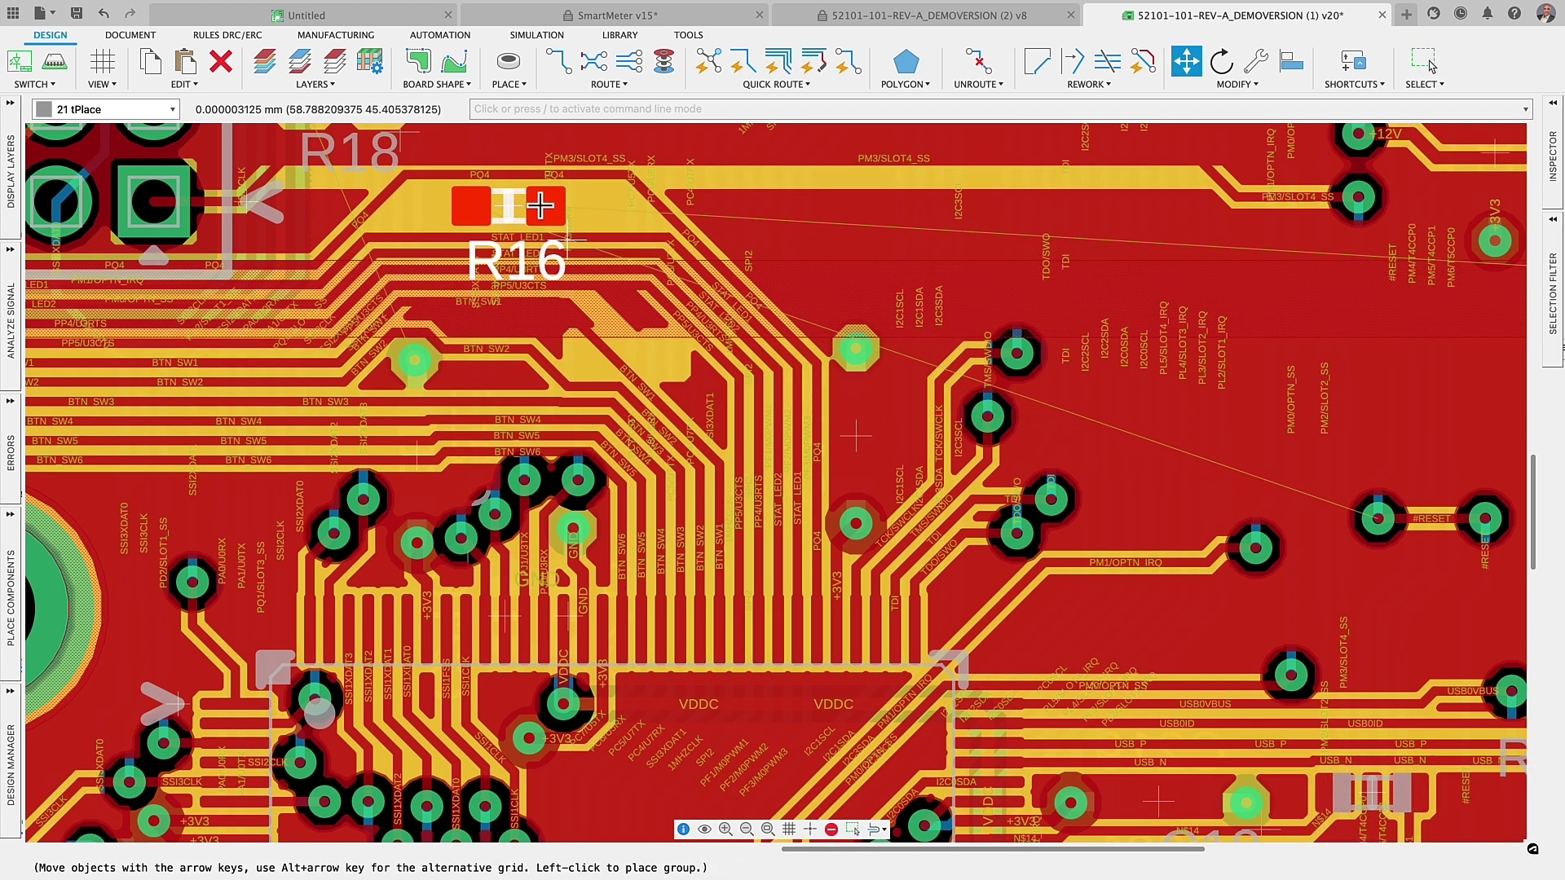
pyautogui.click(551, 198)
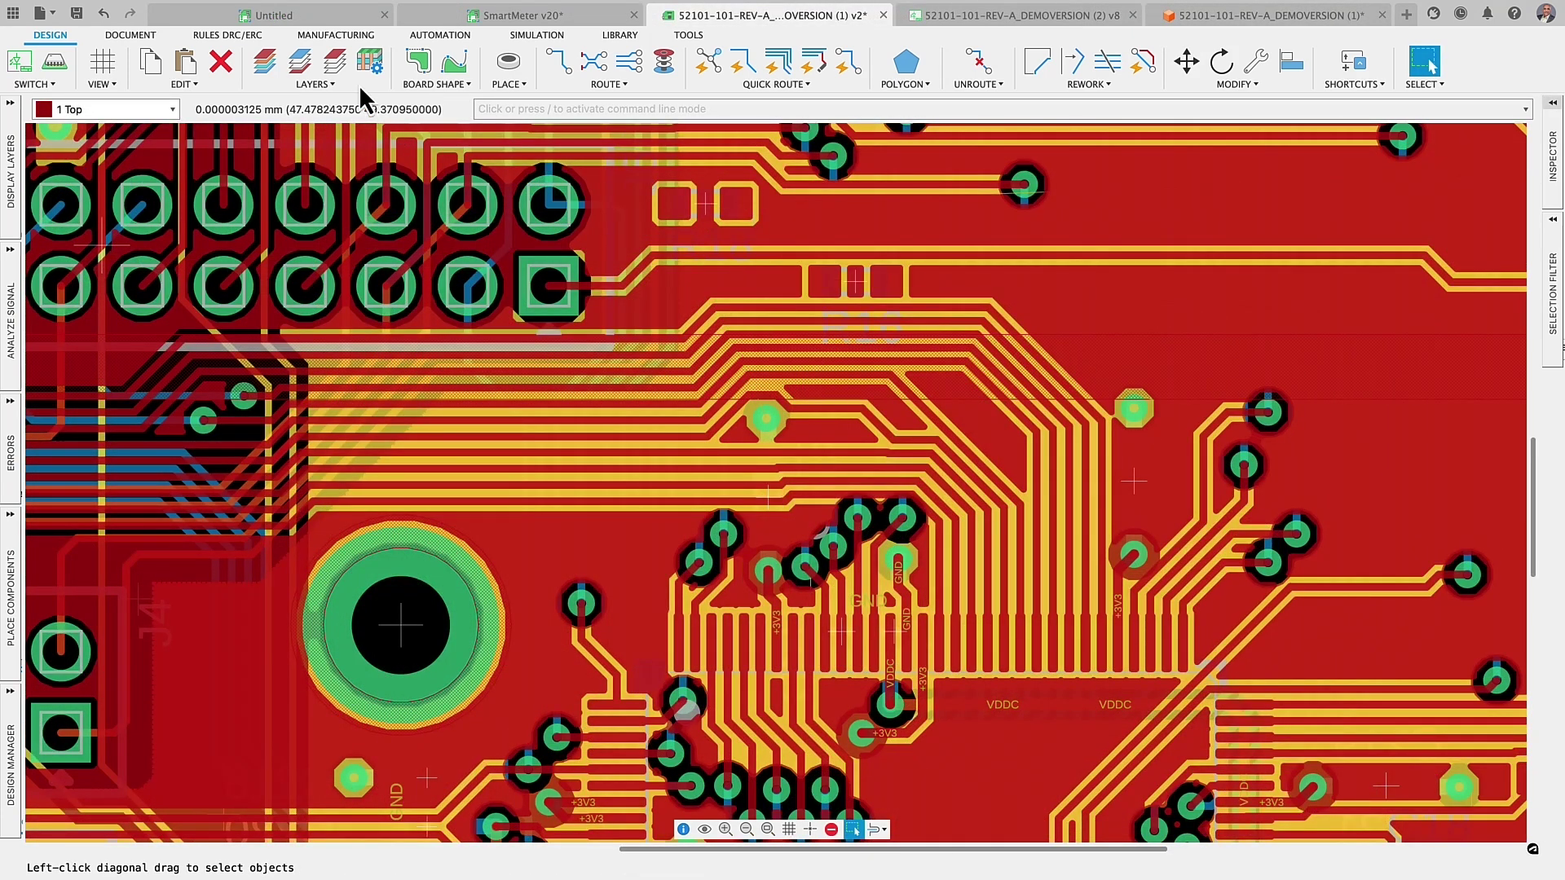
# Open the CAM Processor for the board and preview the ODB++ outputs comp_+_top, solder_+_paste_+_top and top.
pyautogui.click(346, 37)
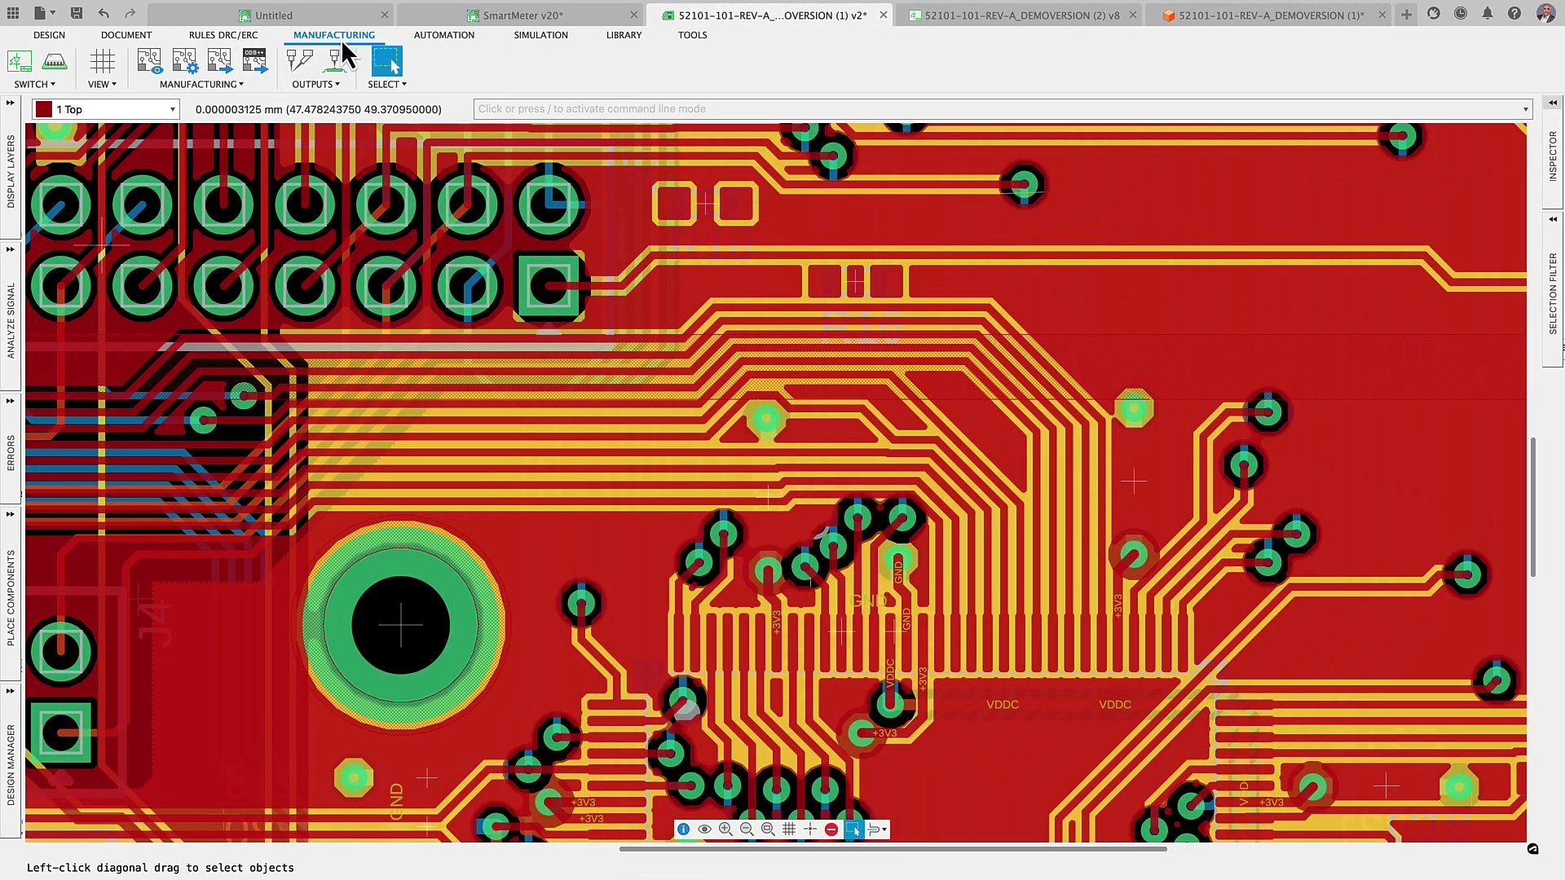
pyautogui.click(220, 65)
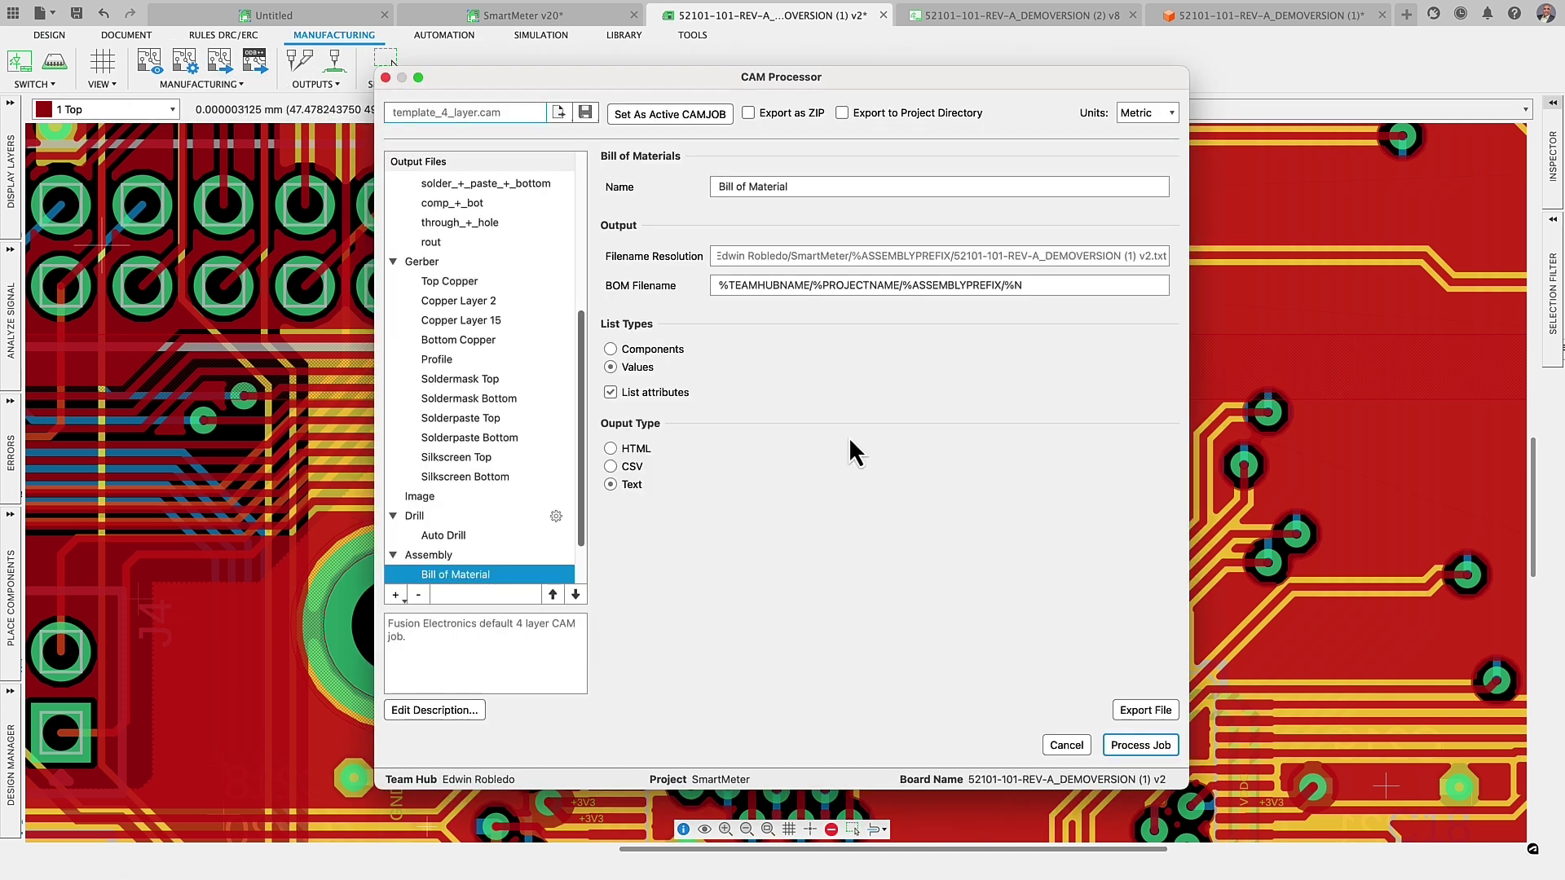
pyautogui.scroll(5, 507, 388)
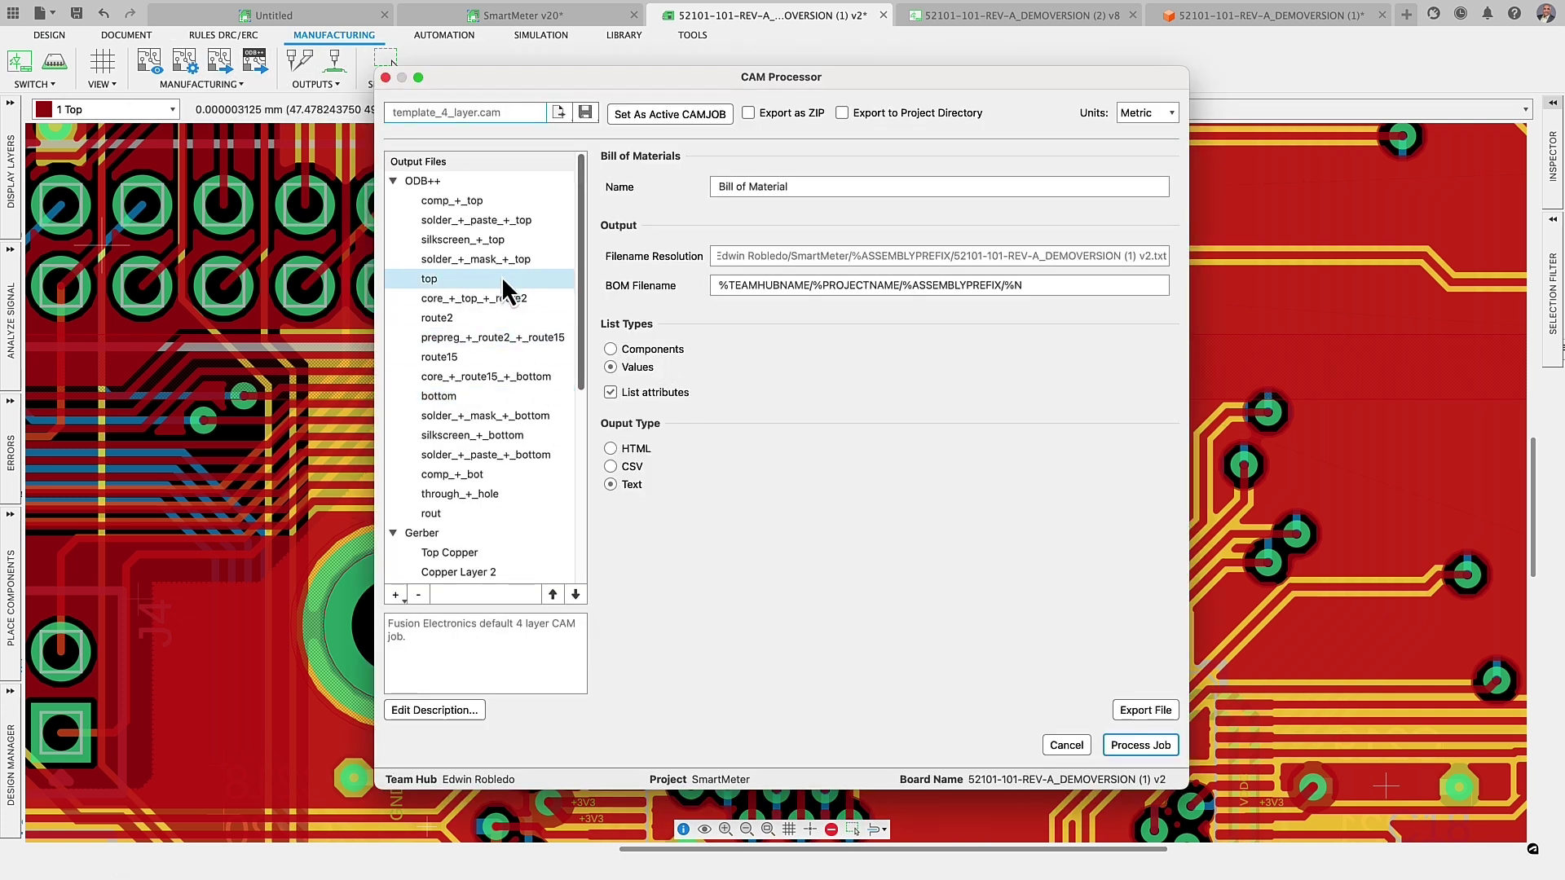
pyautogui.click(469, 200)
pyautogui.click(466, 218)
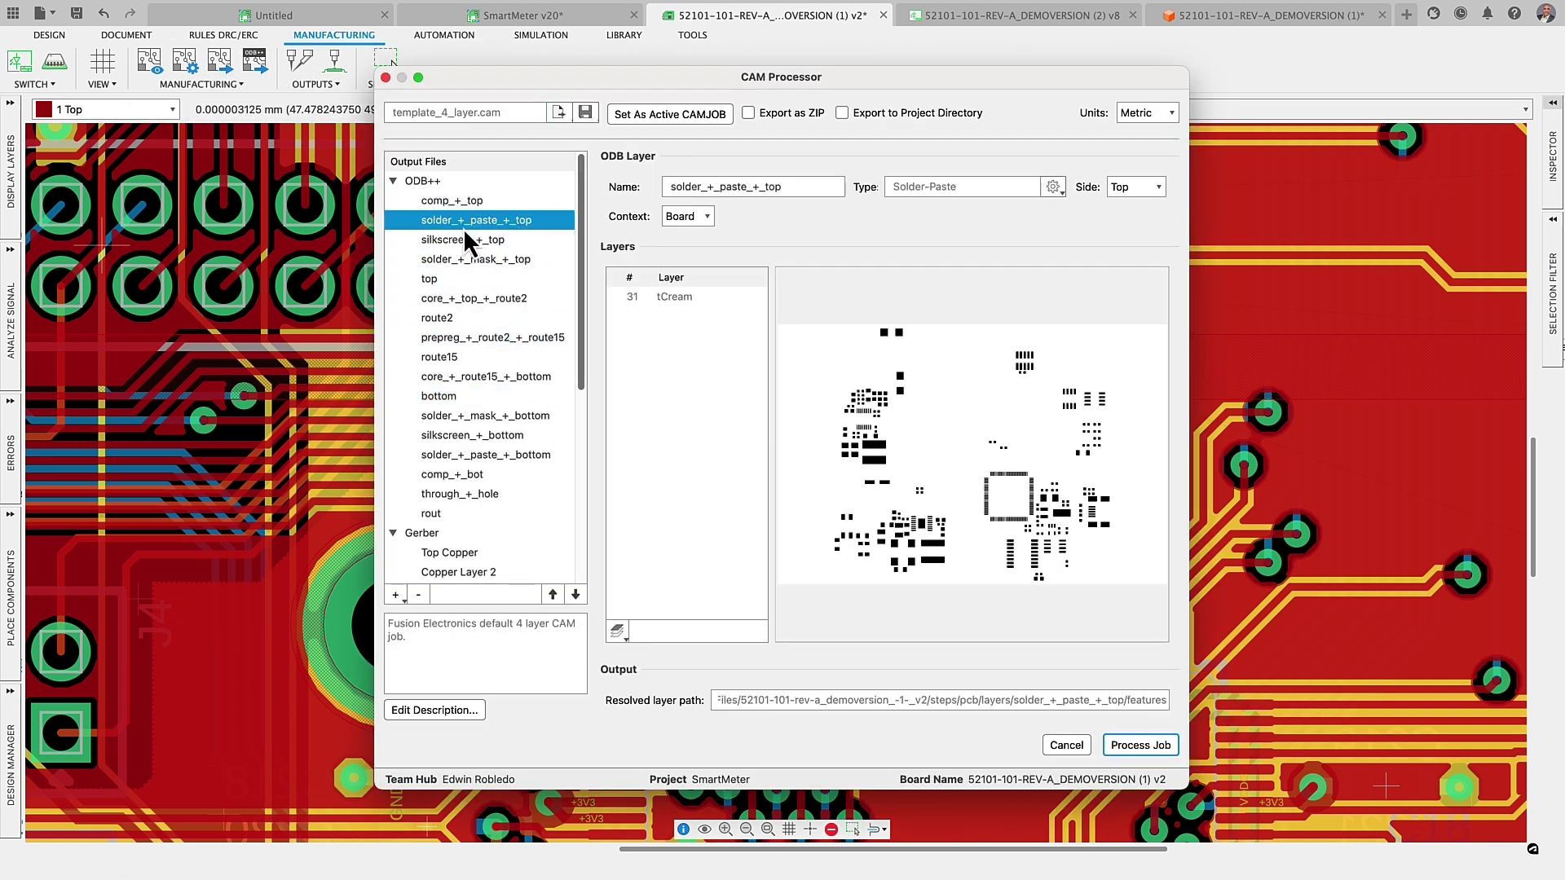
pyautogui.click(437, 282)
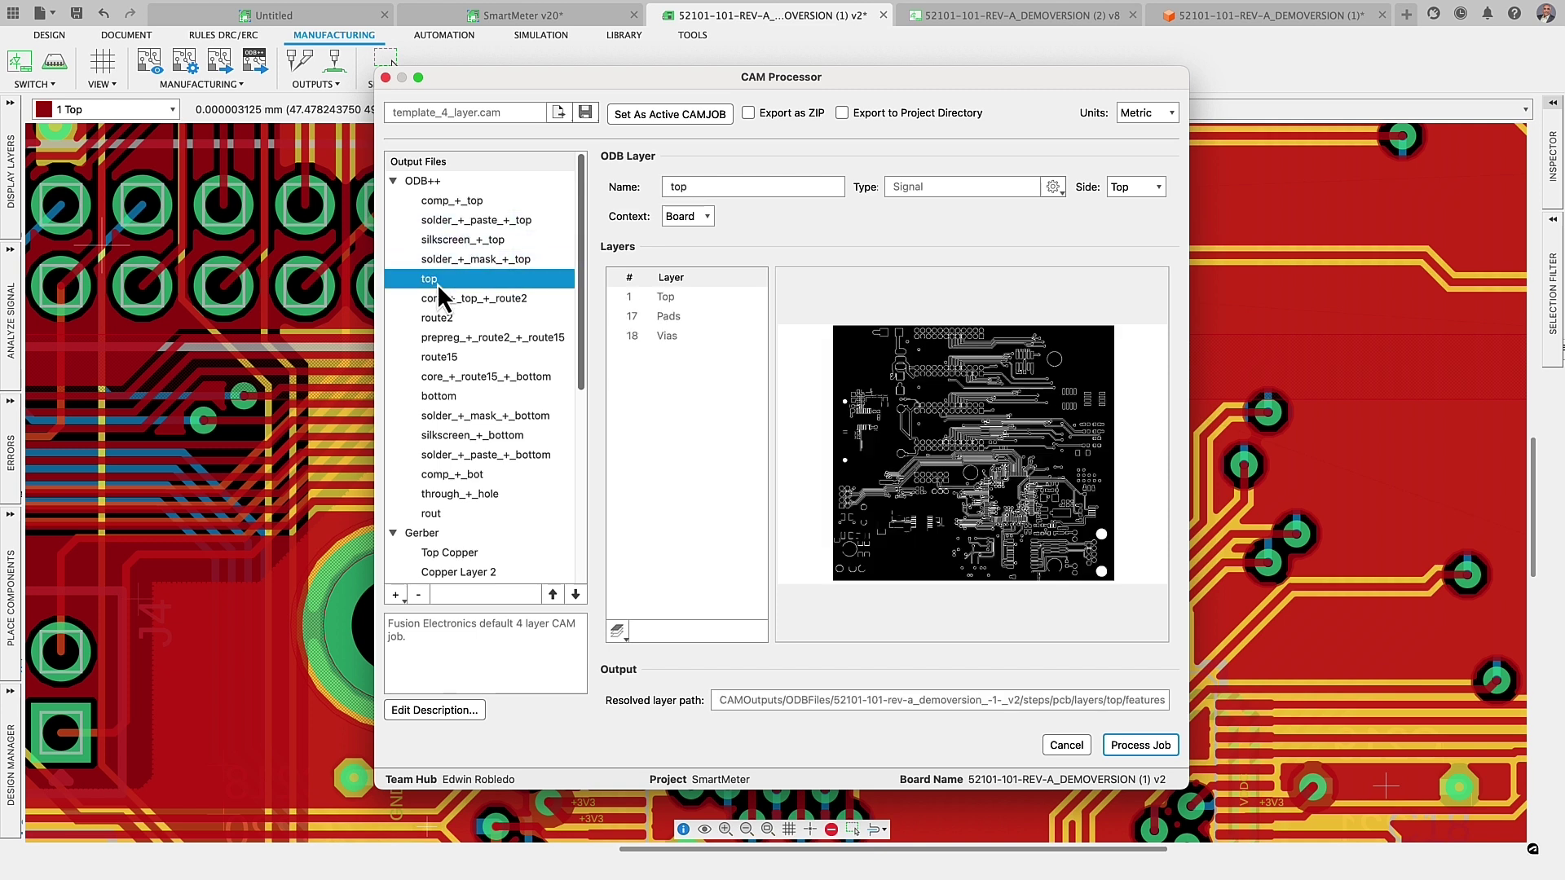
# Preview the Gerber outputs Top Copper and Bottom Copper.
pyautogui.scroll(-2, 550, 505)
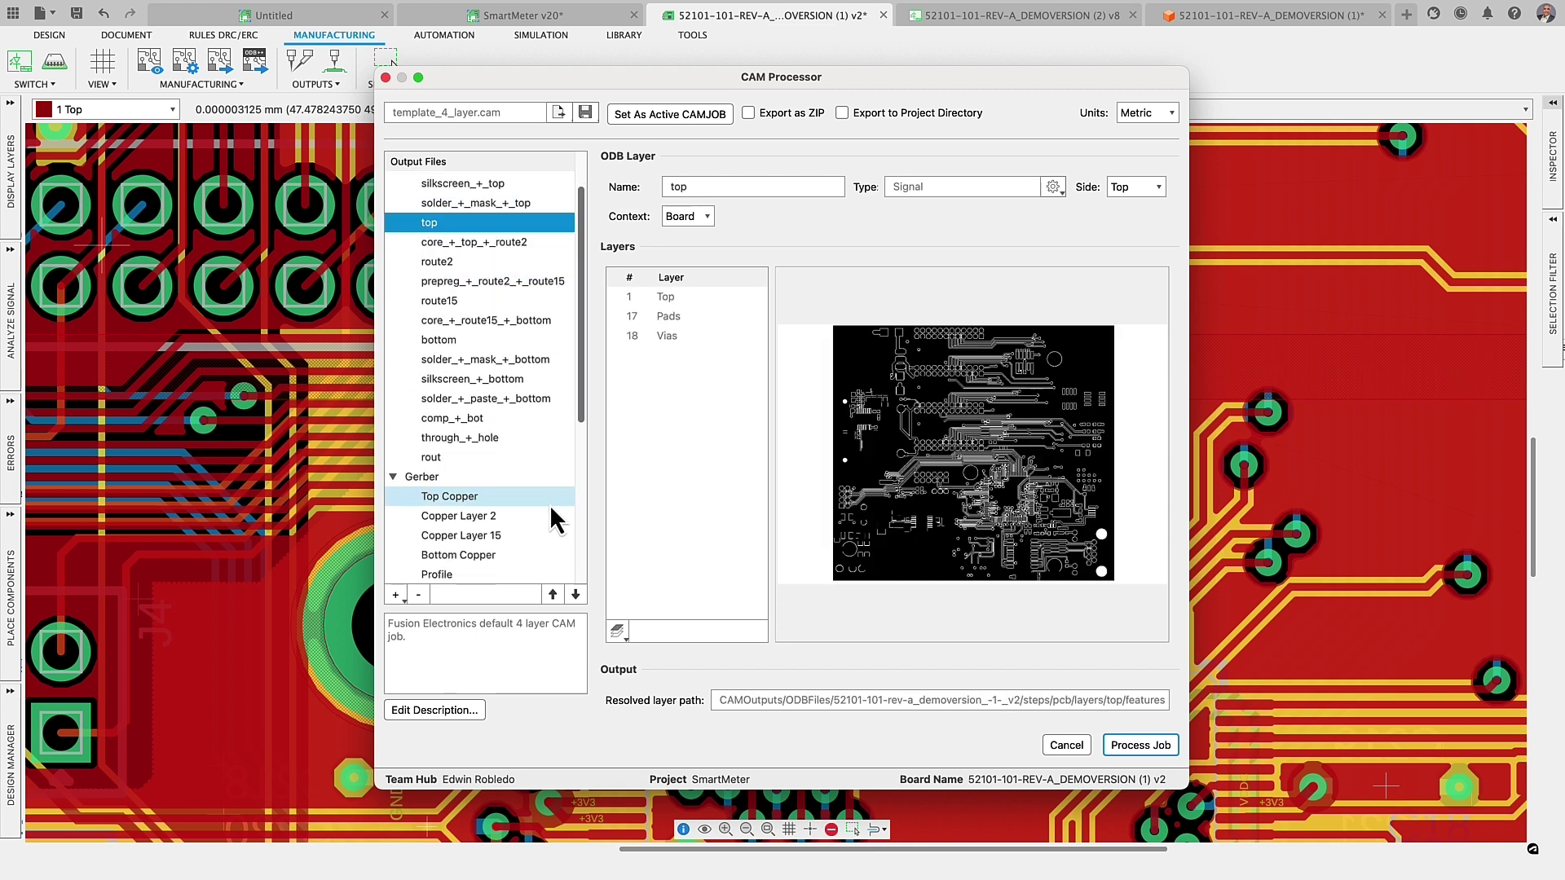
pyautogui.click(549, 498)
pyautogui.click(484, 556)
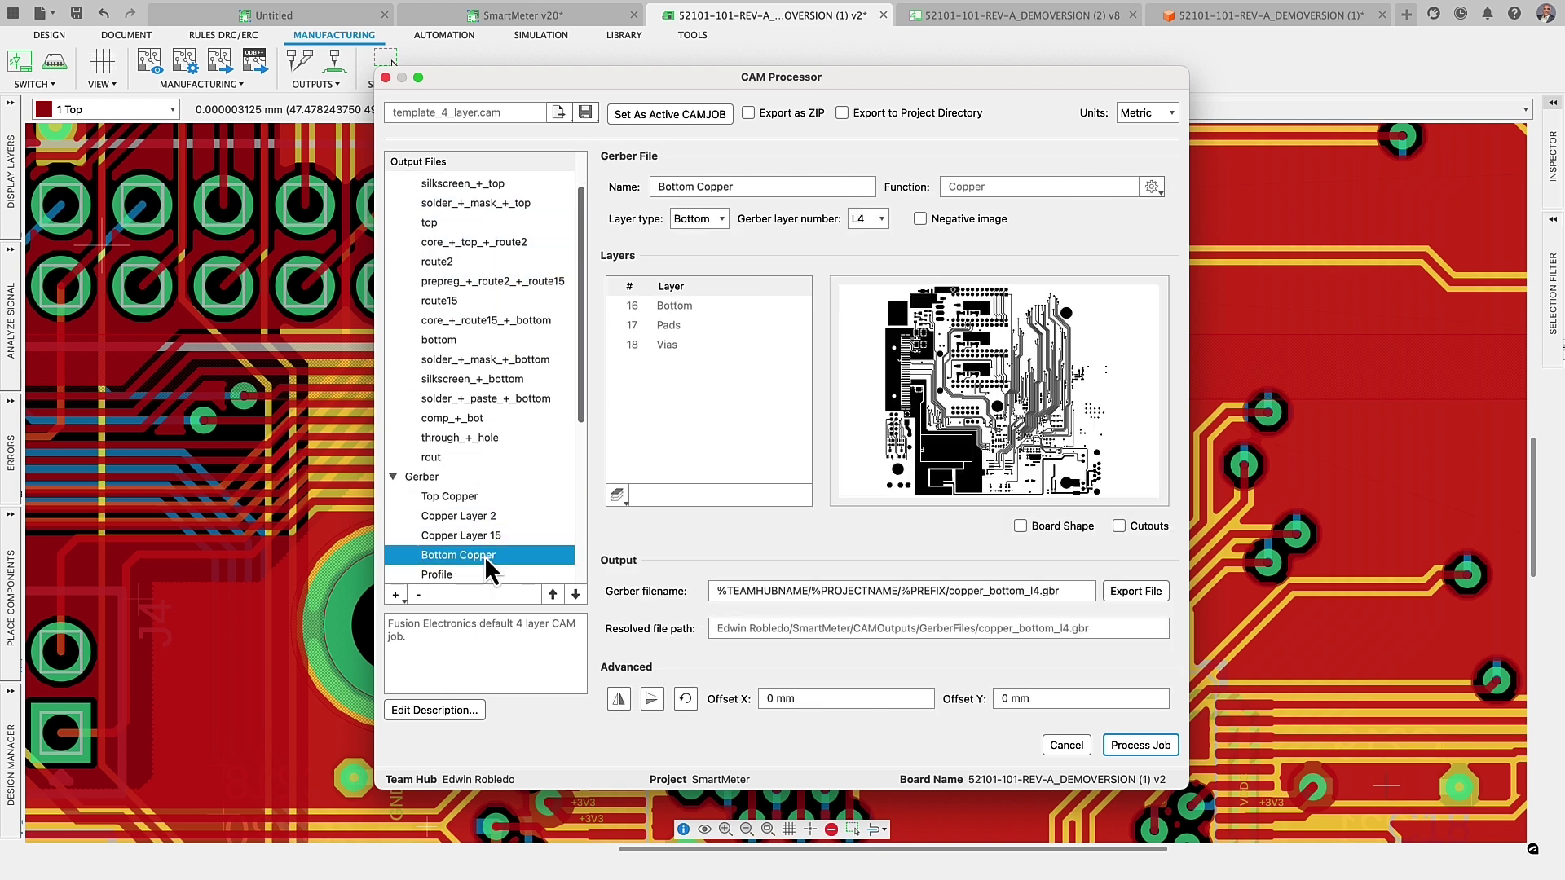
# Set the CAM job's Image PDF output to Letter paper with 2 per page, and close the CAM Processor.
pyautogui.scroll(-10, 485, 552)
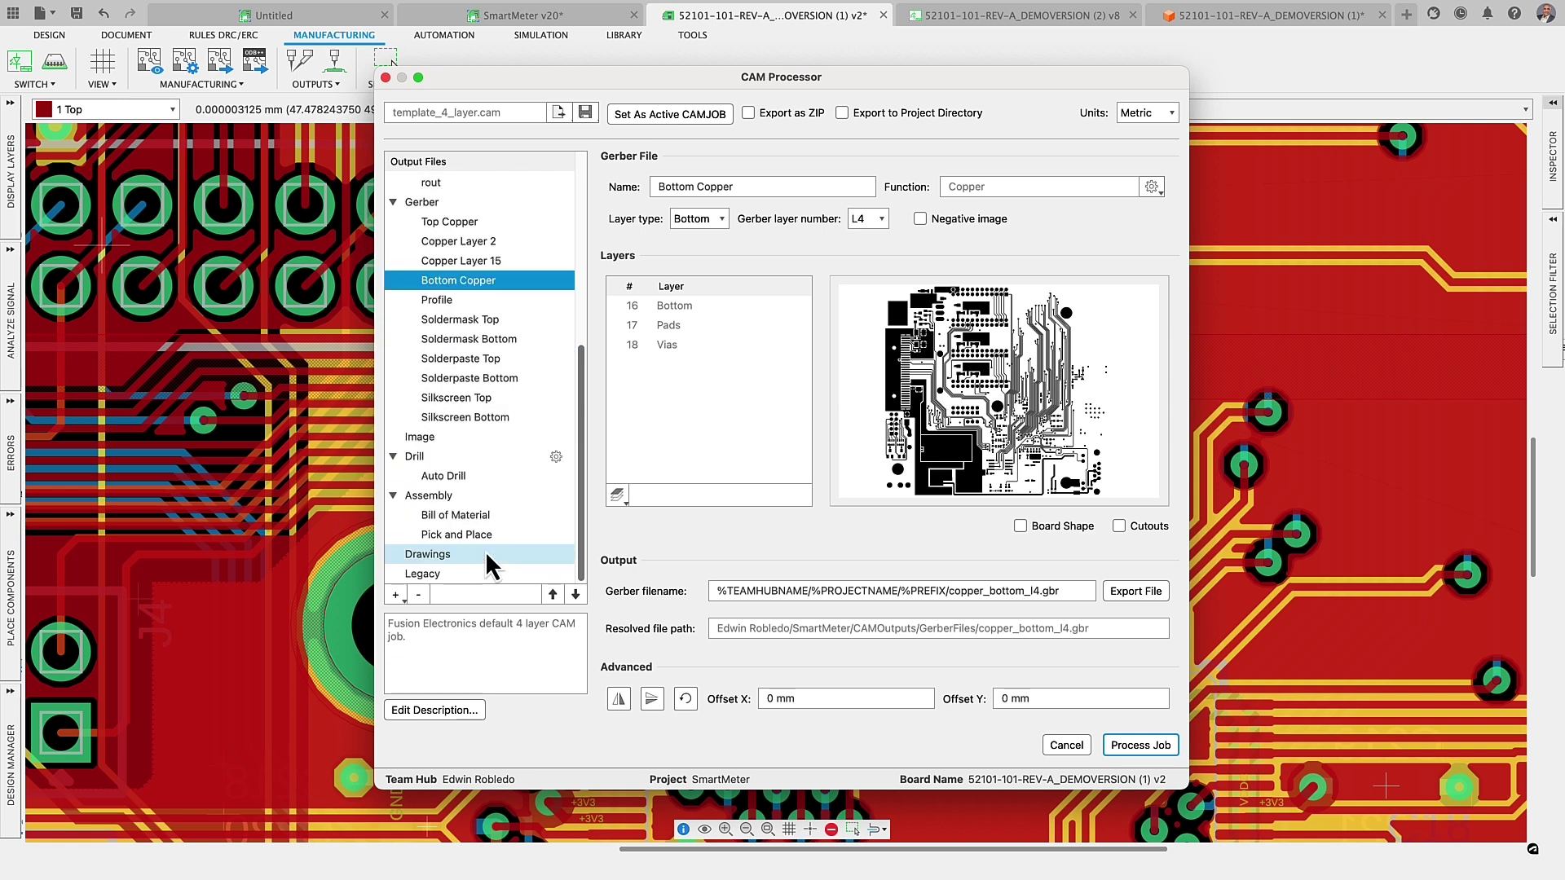
pyautogui.click(457, 437)
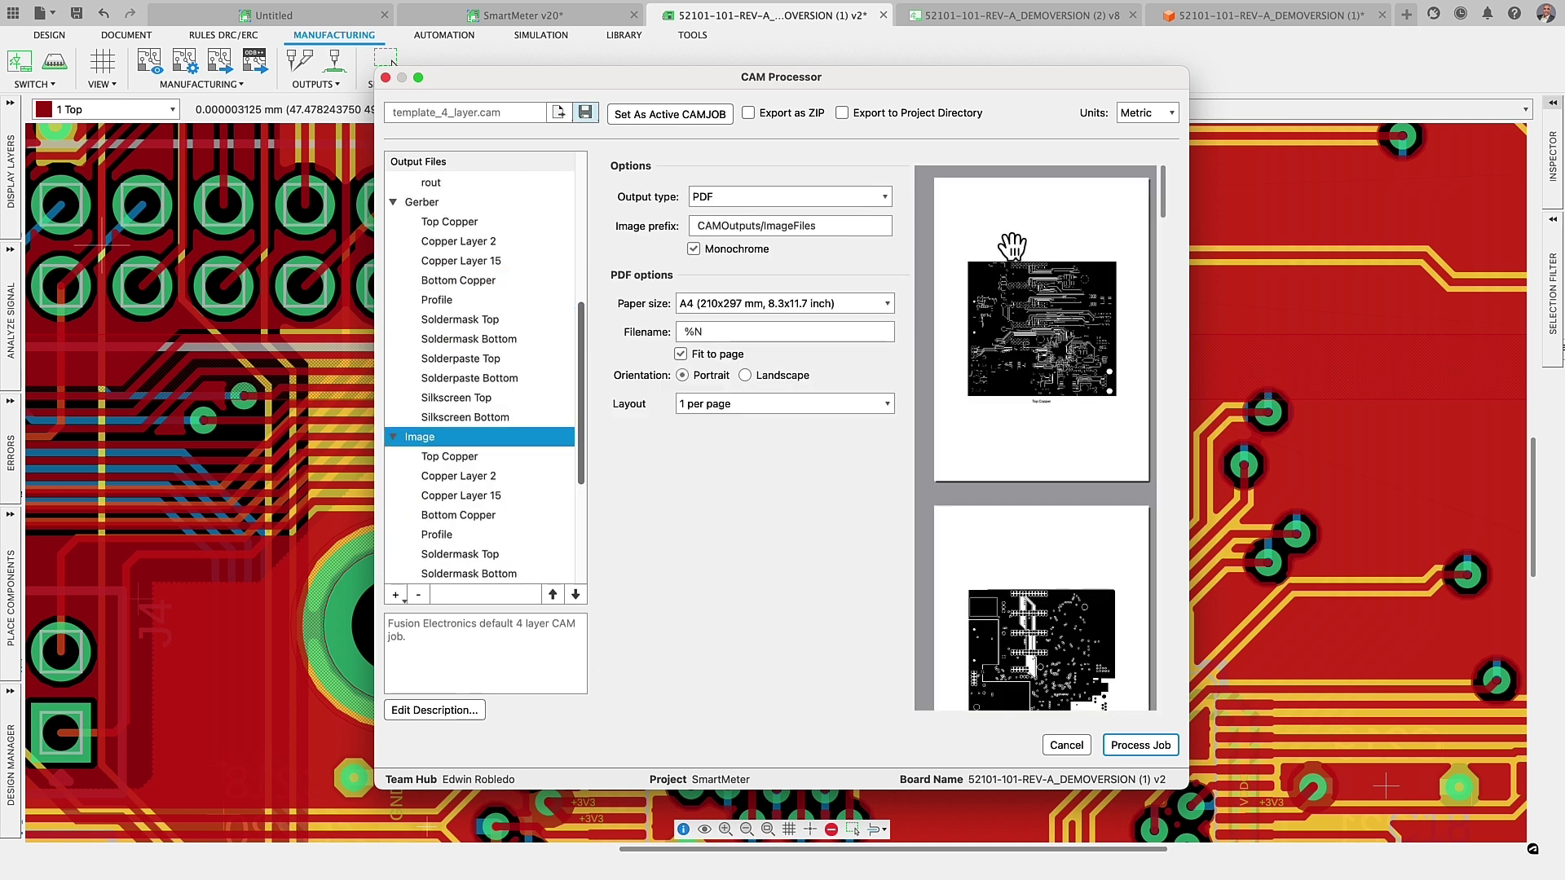
pyautogui.click(879, 308)
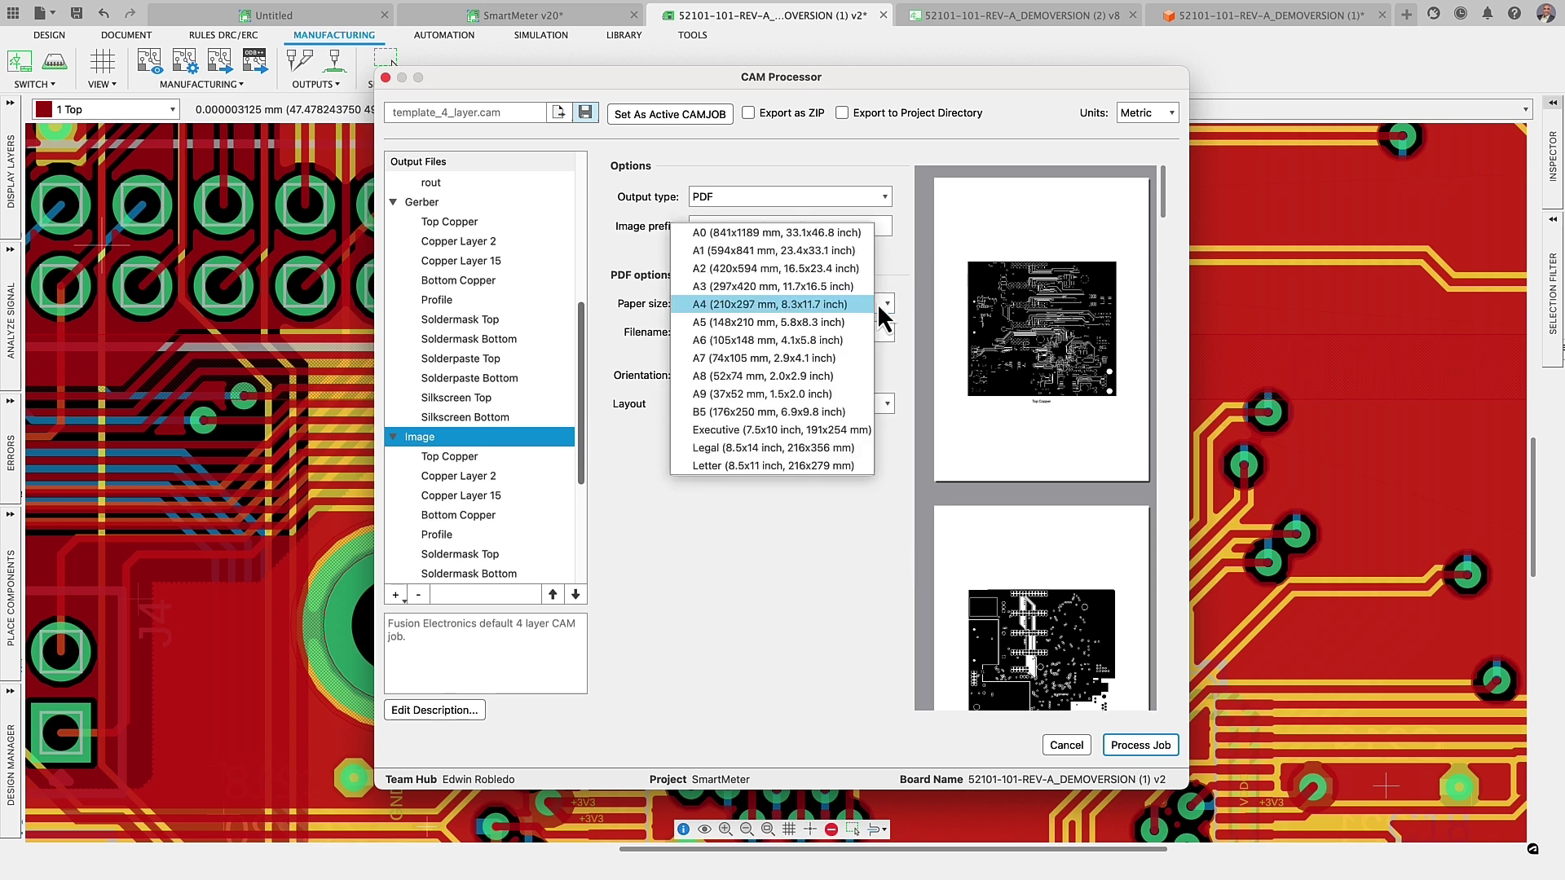
pyautogui.click(808, 468)
pyautogui.click(740, 404)
pyautogui.click(740, 421)
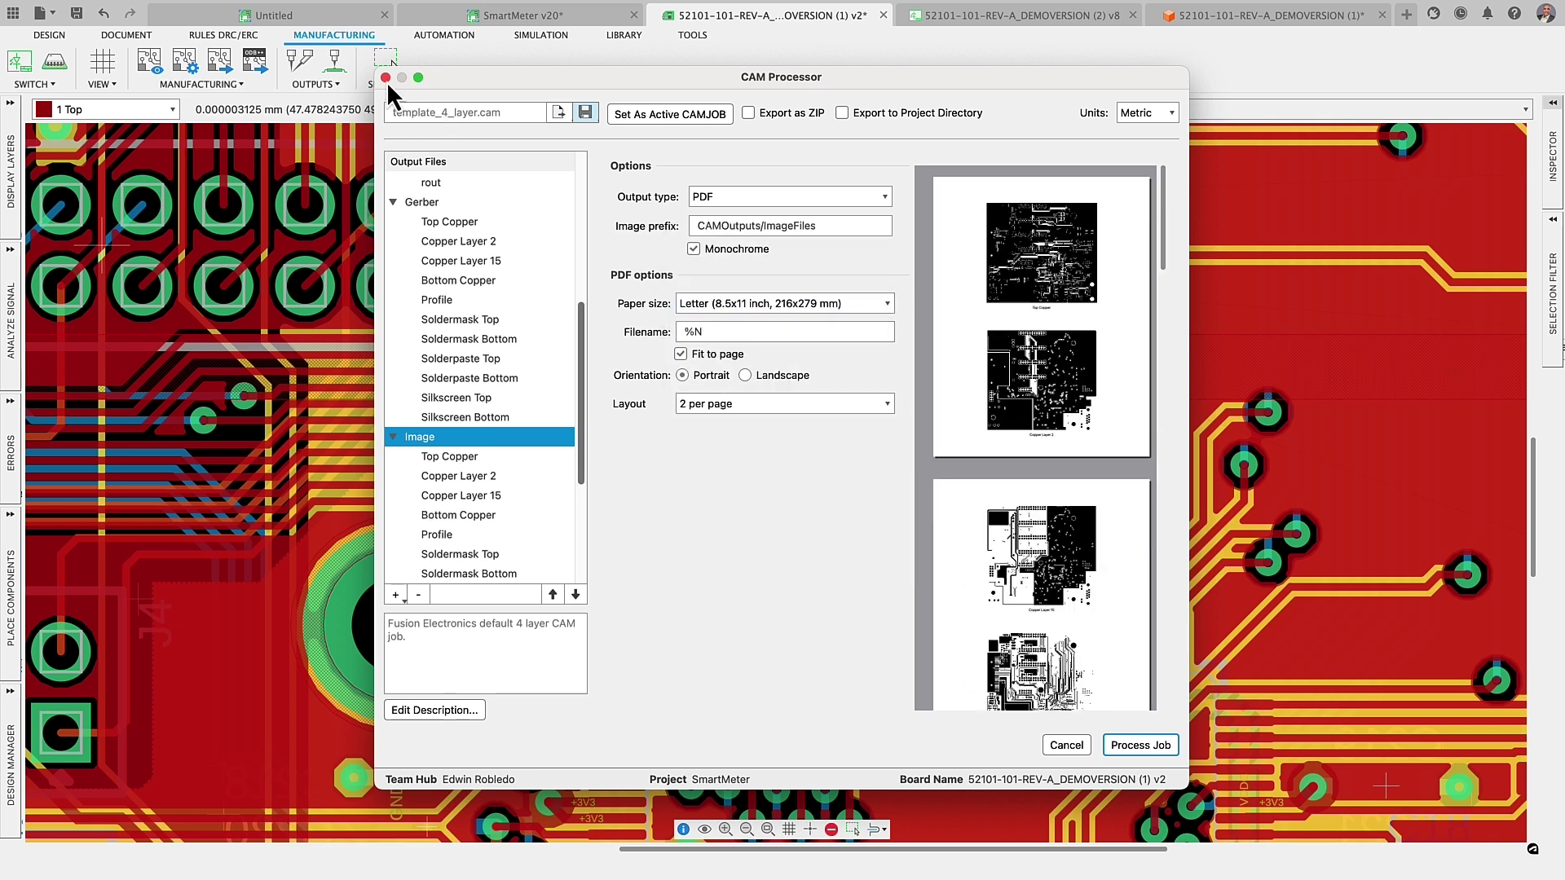
pyautogui.click(384, 78)
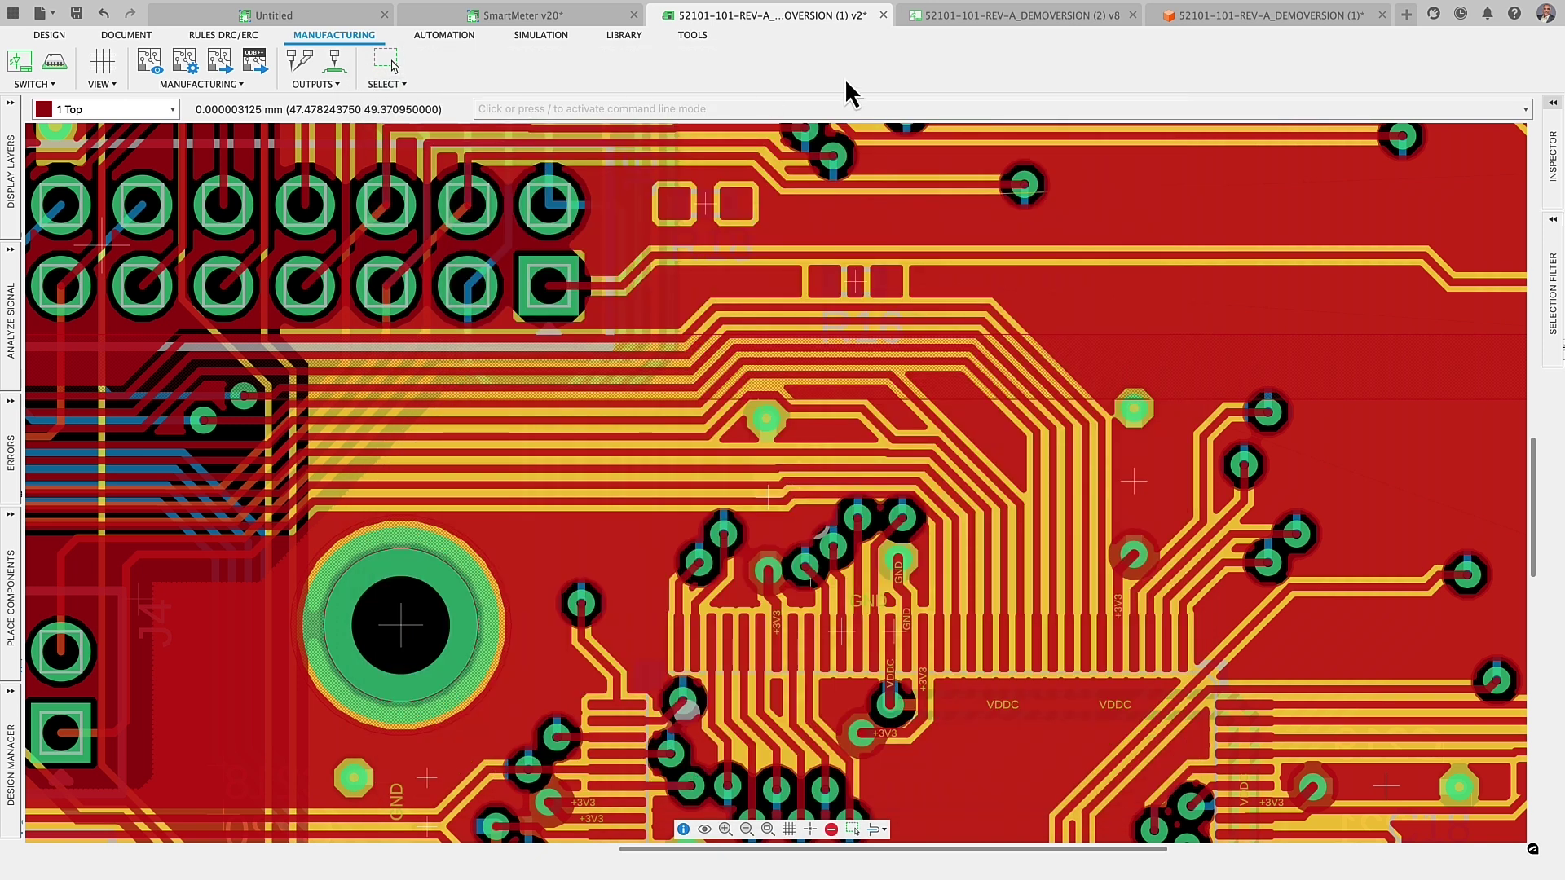
# Switch to the 52101-101-REV-A_DEMOVERSION (2) schematic and view its Design Manager and Place Components library list.
pyautogui.click(958, 25)
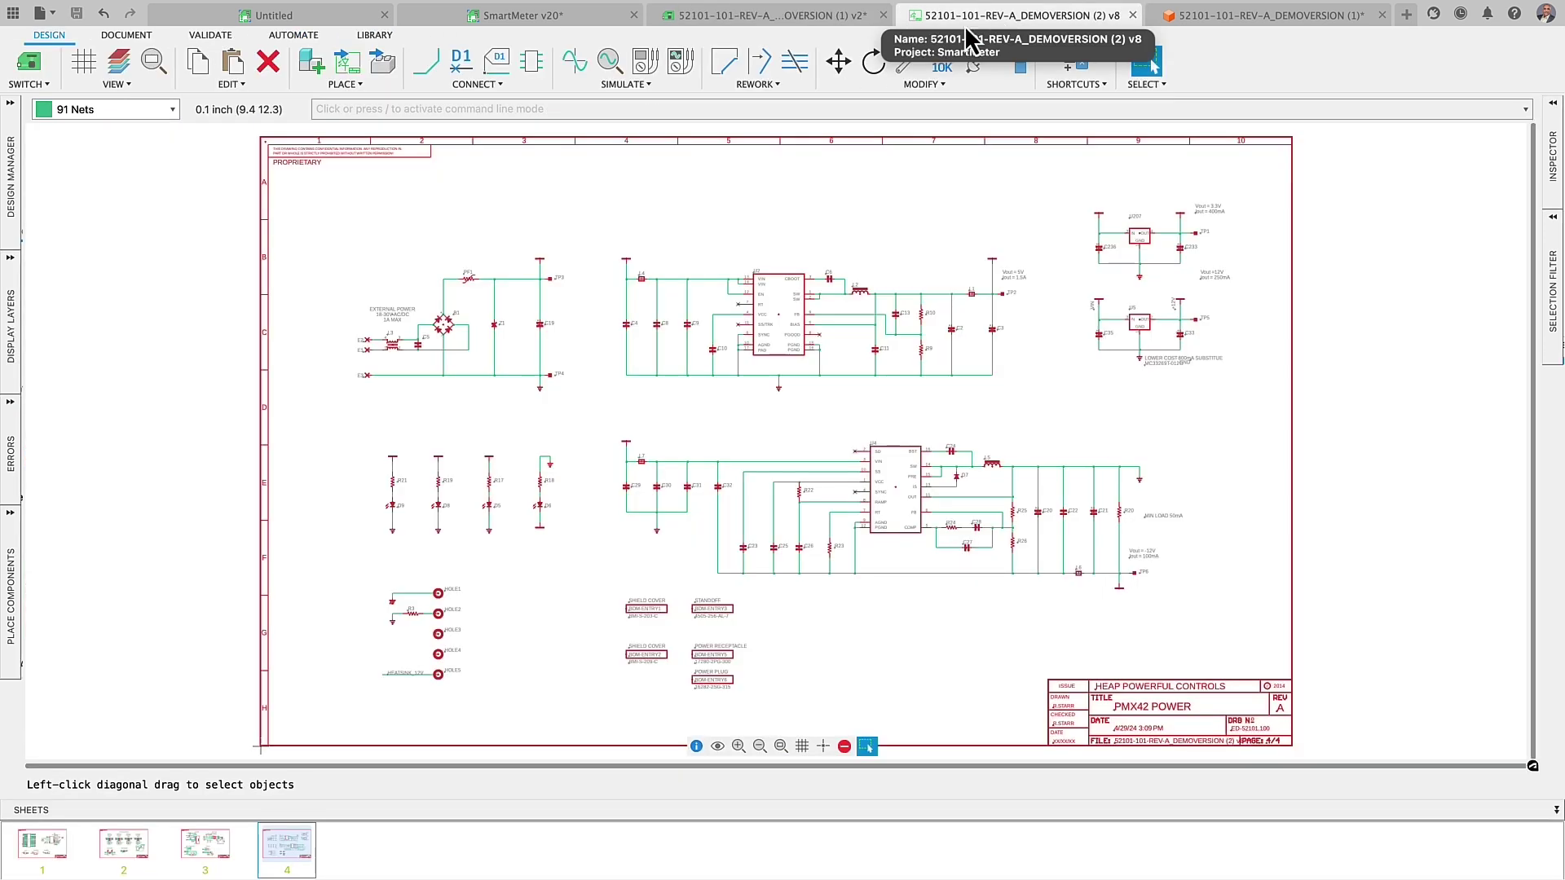
pyautogui.click(8, 220)
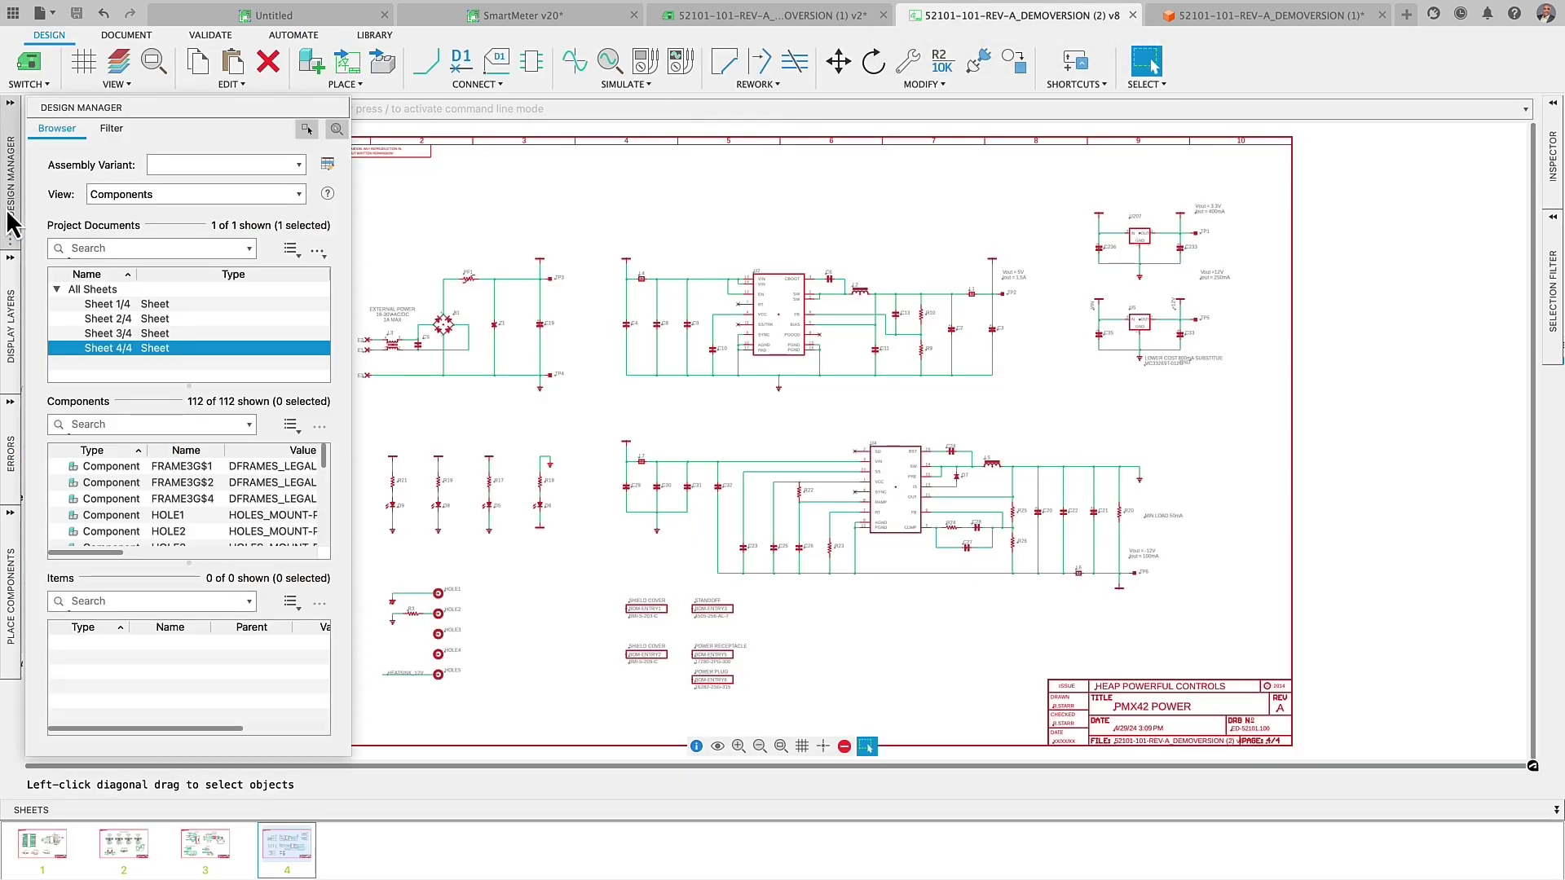
pyautogui.click(10, 222)
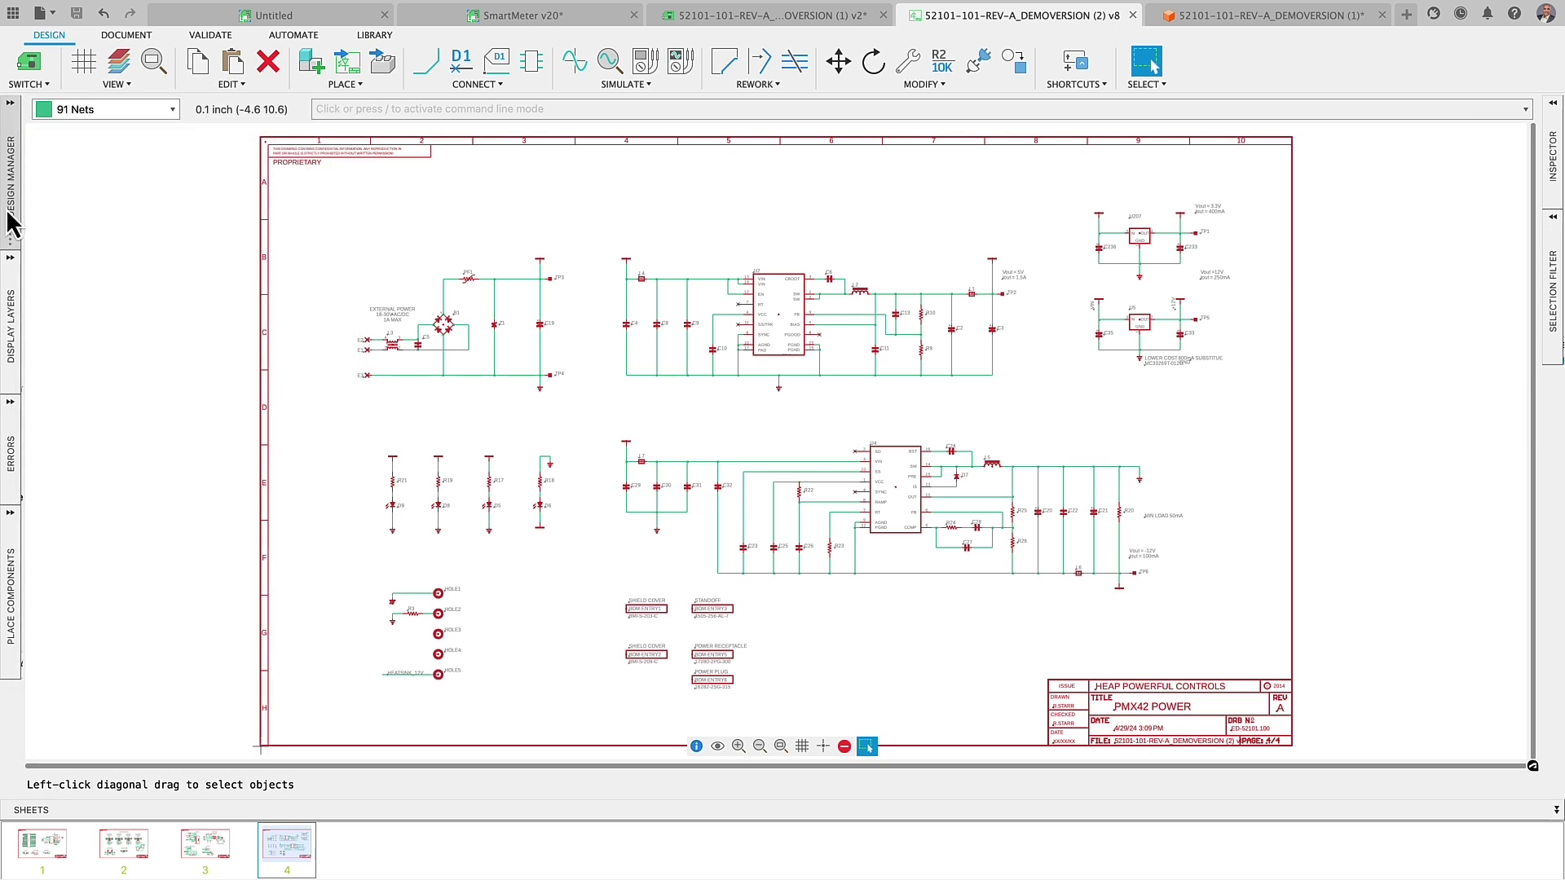
pyautogui.click(9, 566)
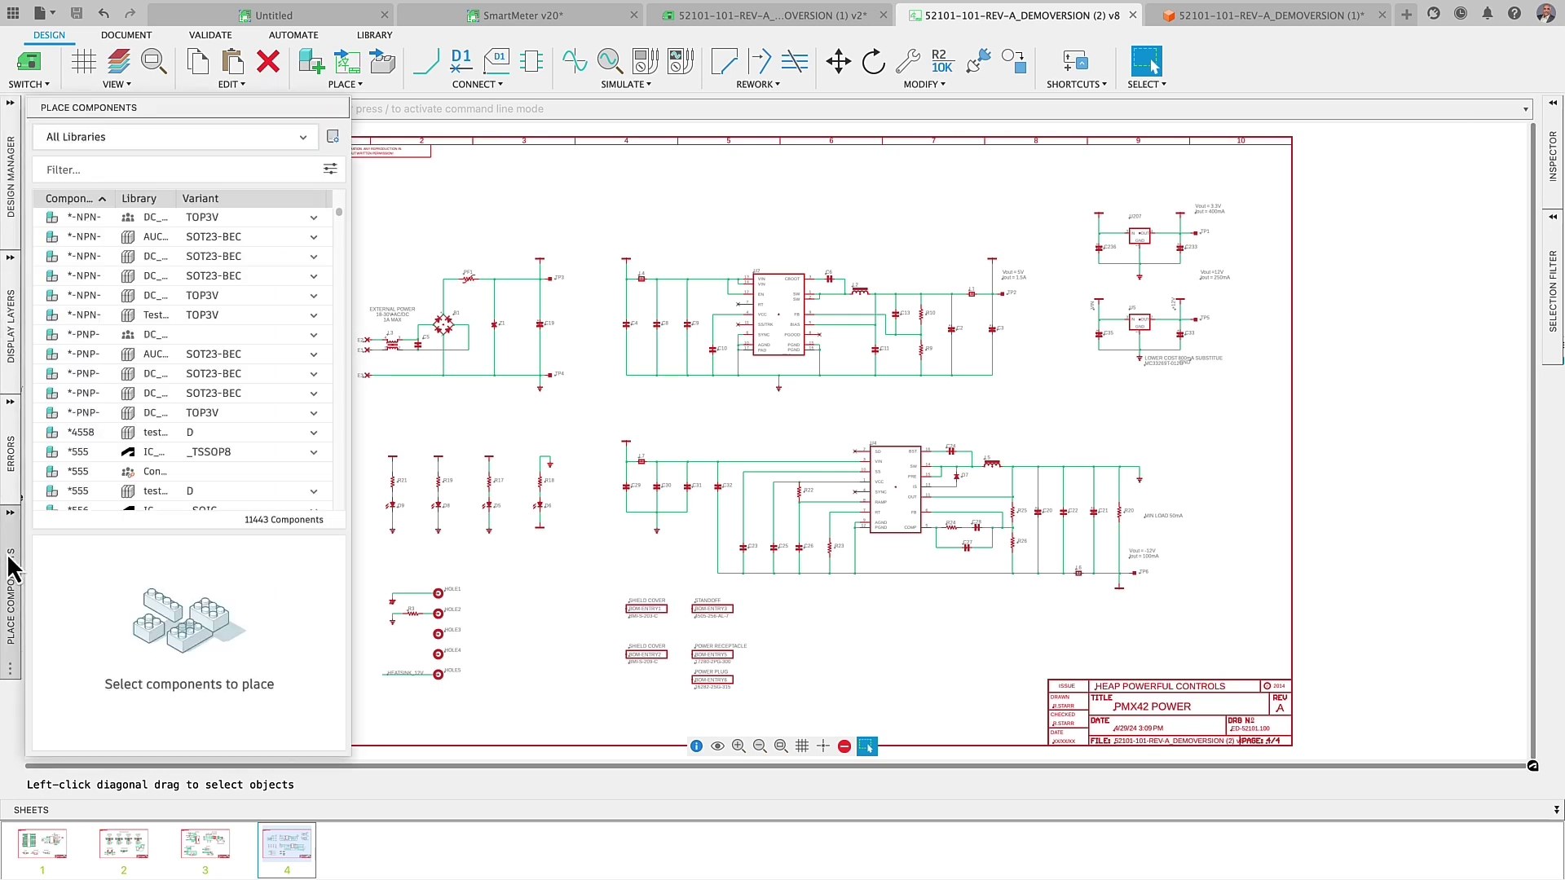
pyautogui.click(10, 569)
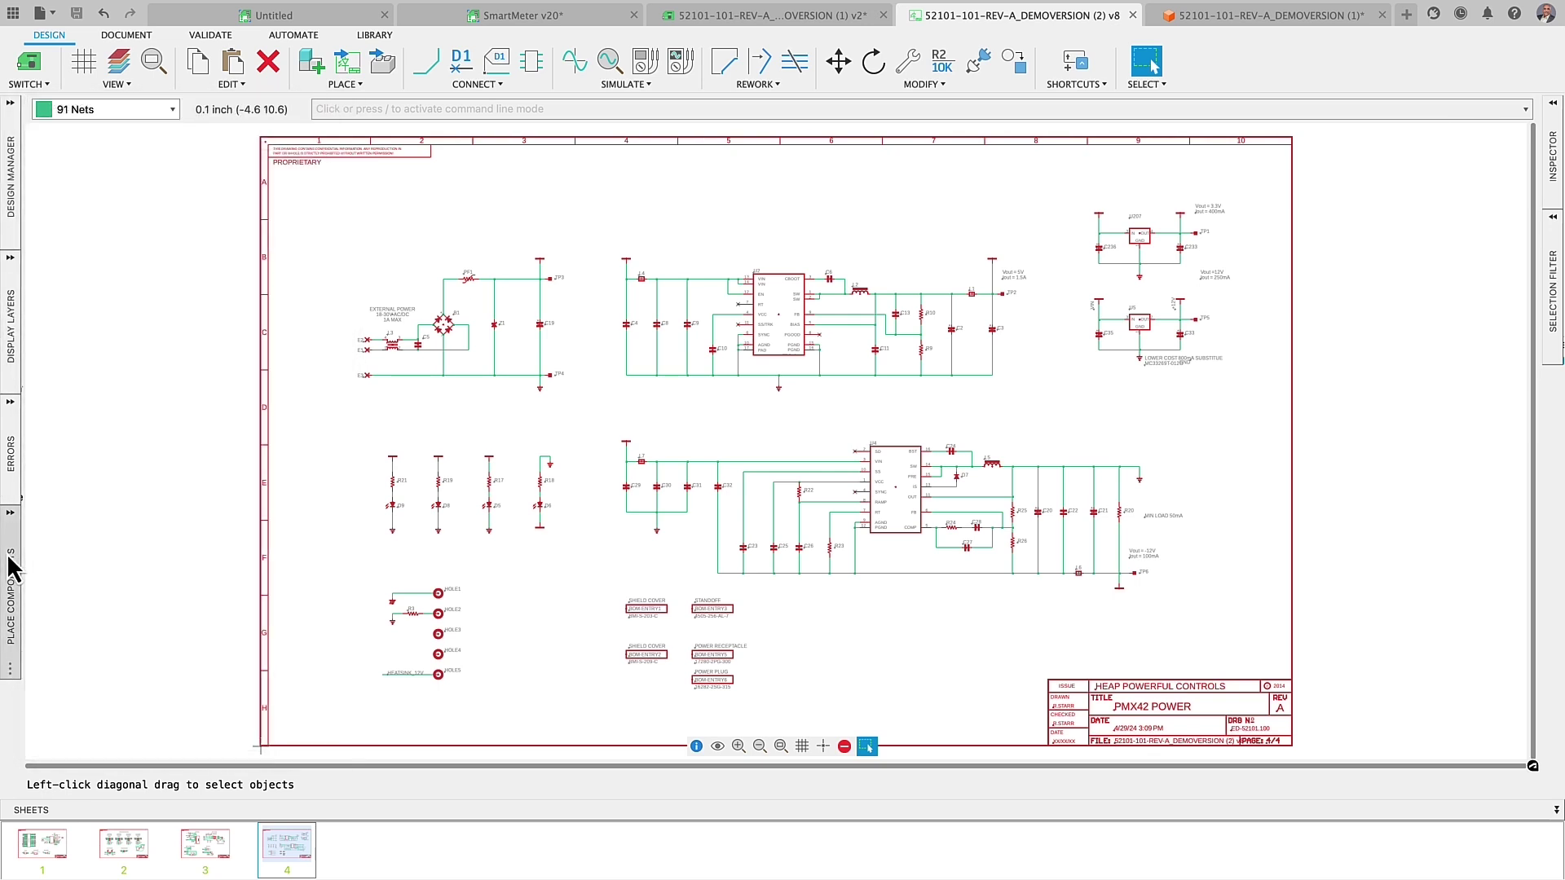
# Locate the approved schematic errors for unconnected input pins U4 SD, U2 PGOOD and DS1 D2.
pyautogui.click(12, 473)
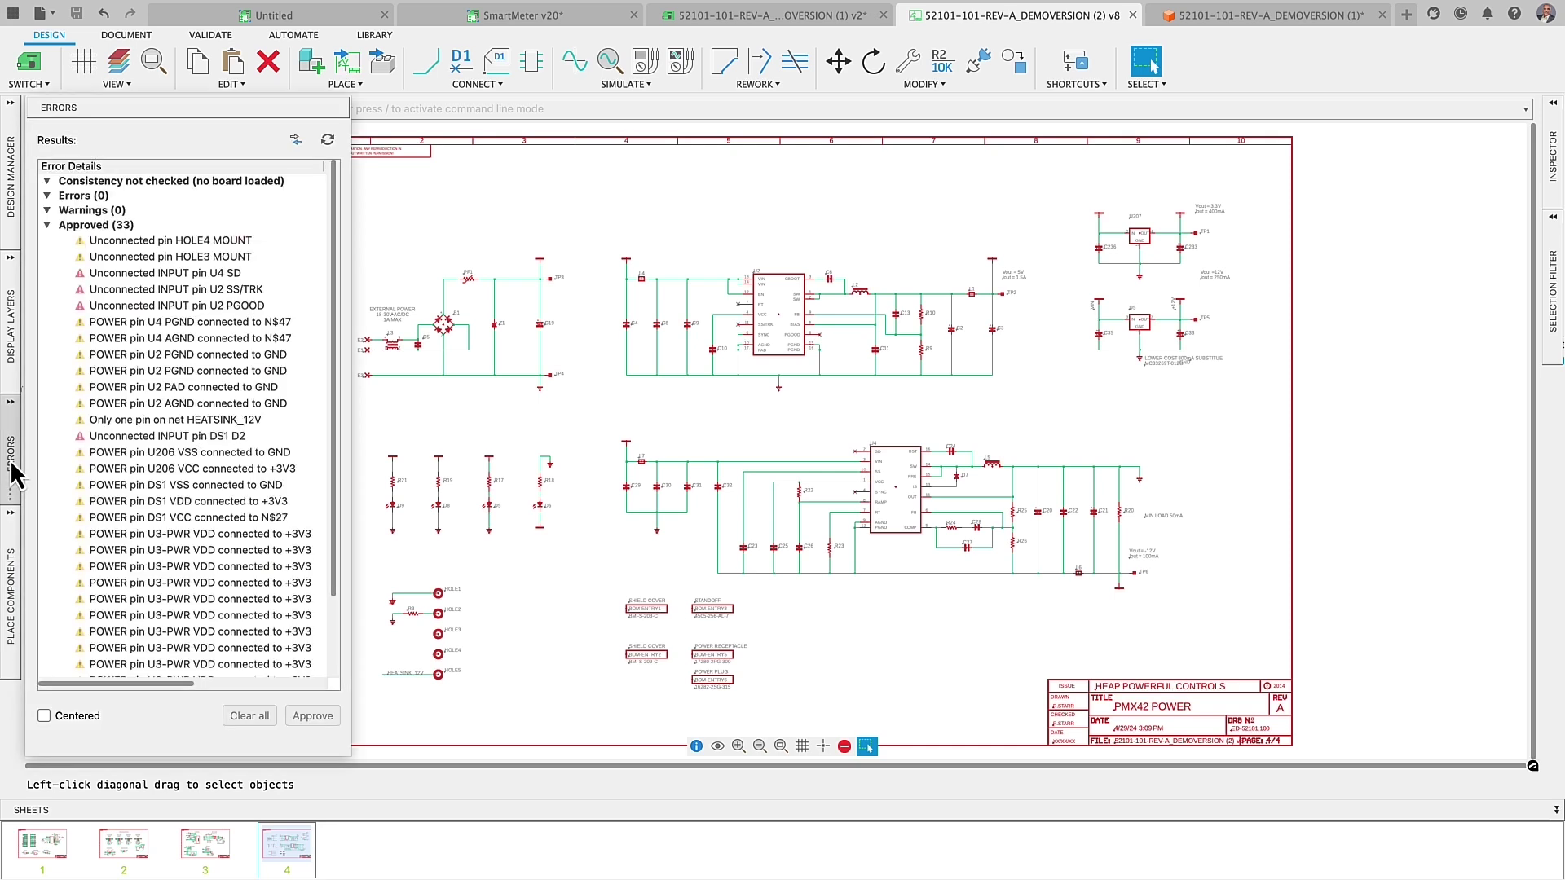
pyautogui.click(145, 274)
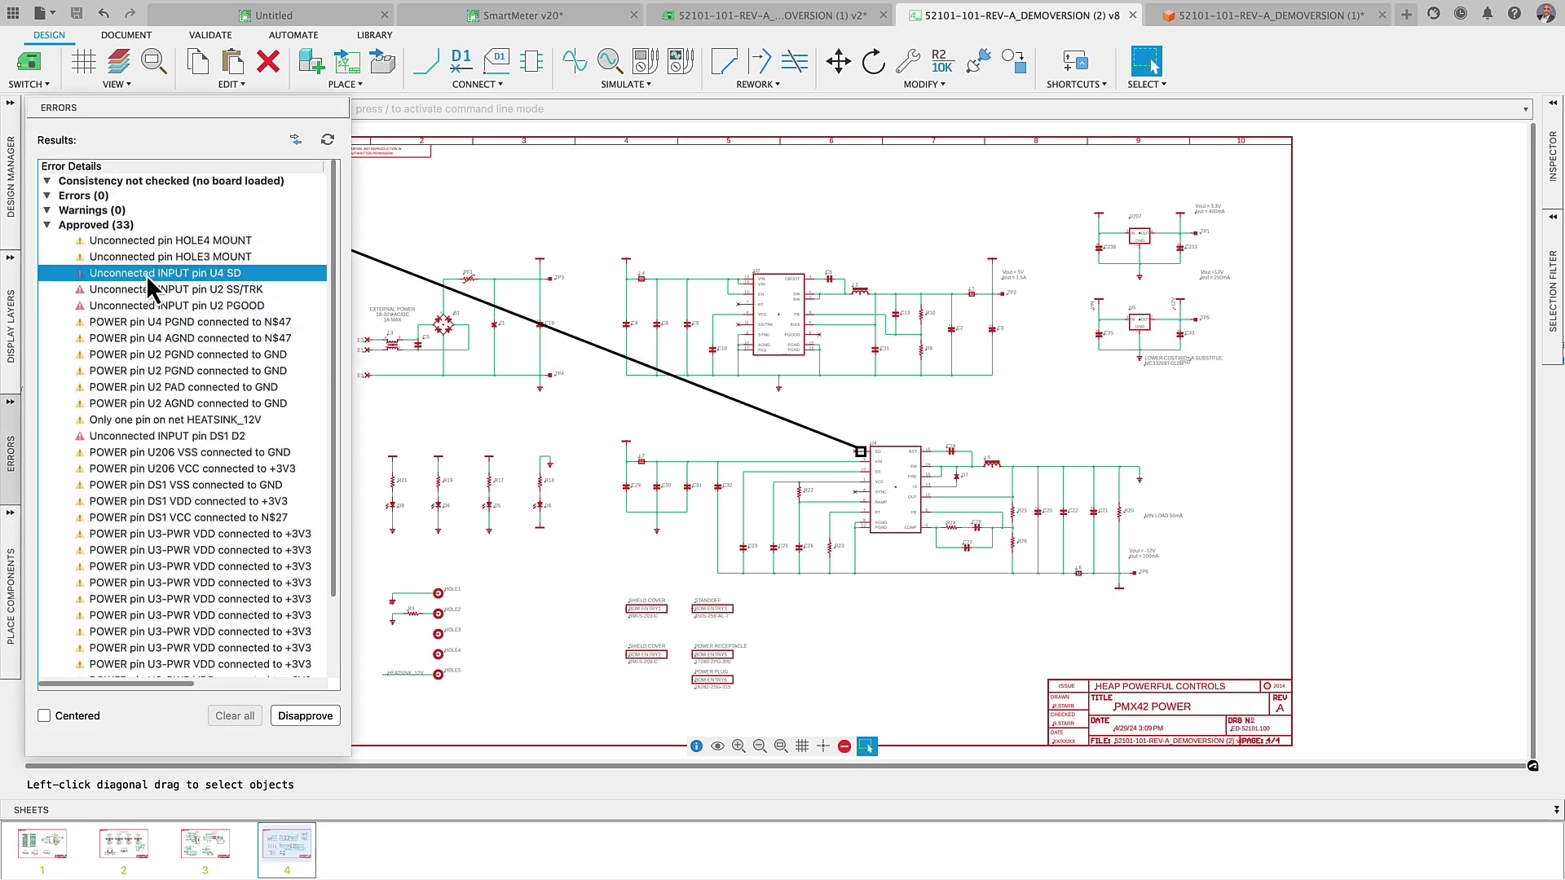
pyautogui.click(145, 306)
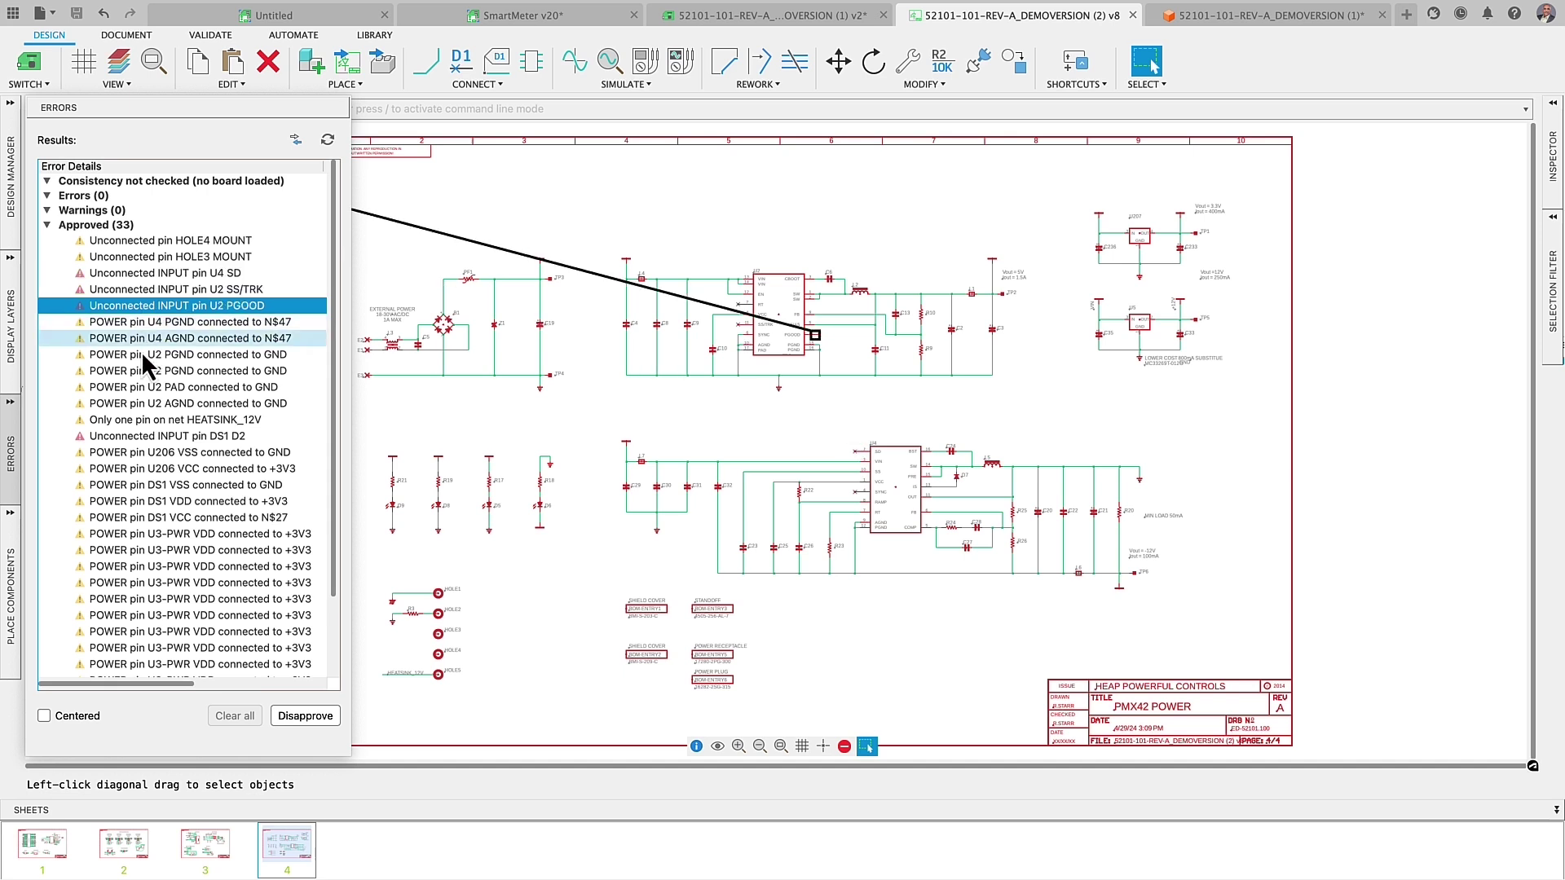
pyautogui.click(136, 436)
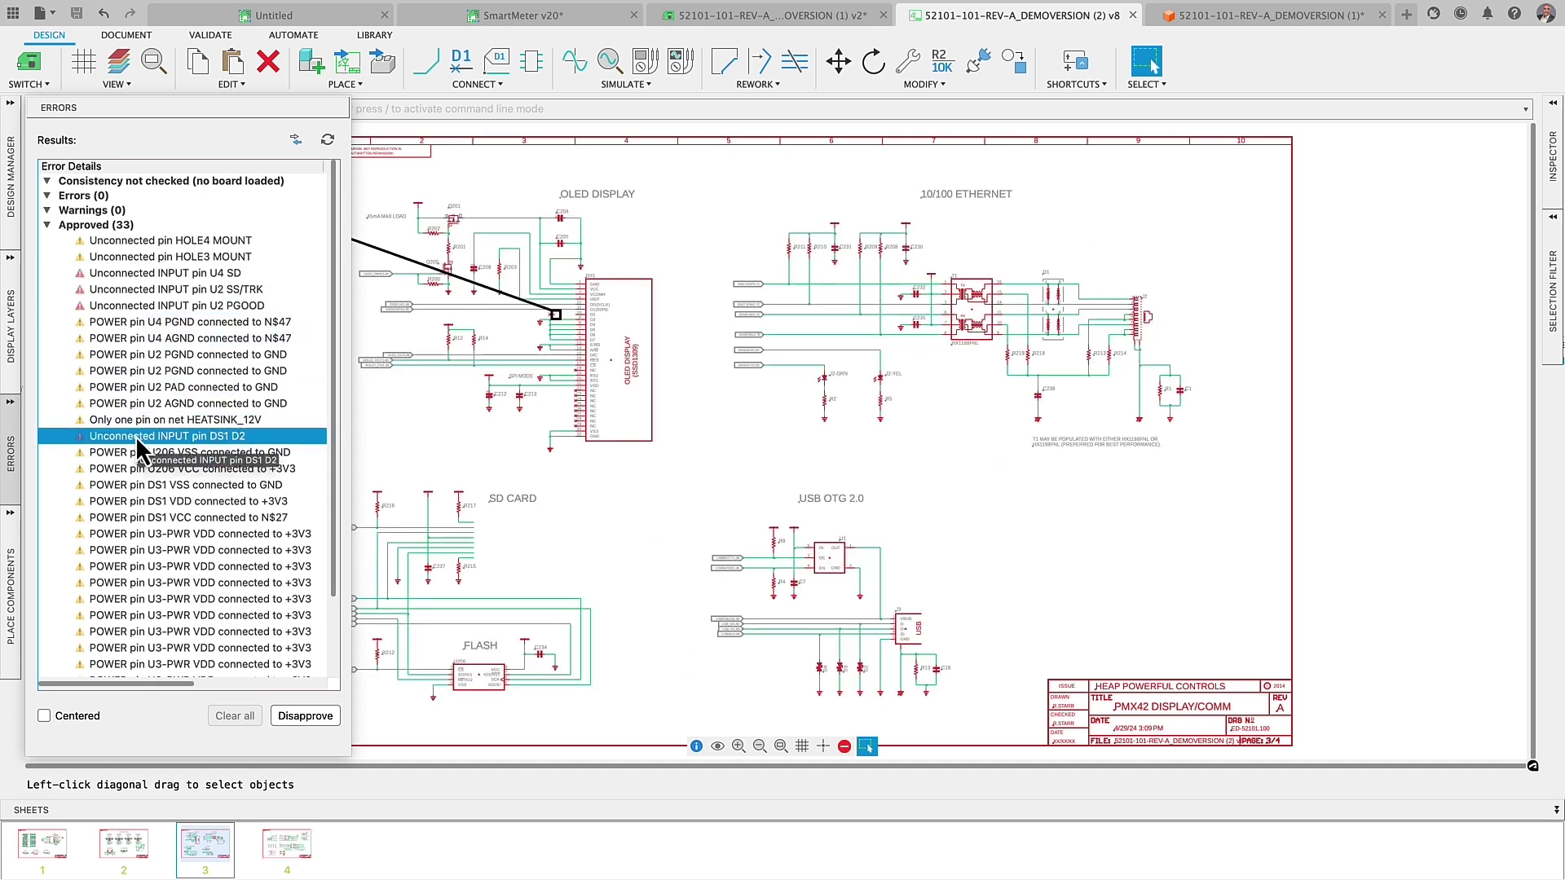
# Switch to the board and locate its Smd-Pad and Pad-Smd clearance errors and the second airwire error.
pyautogui.click(711, 15)
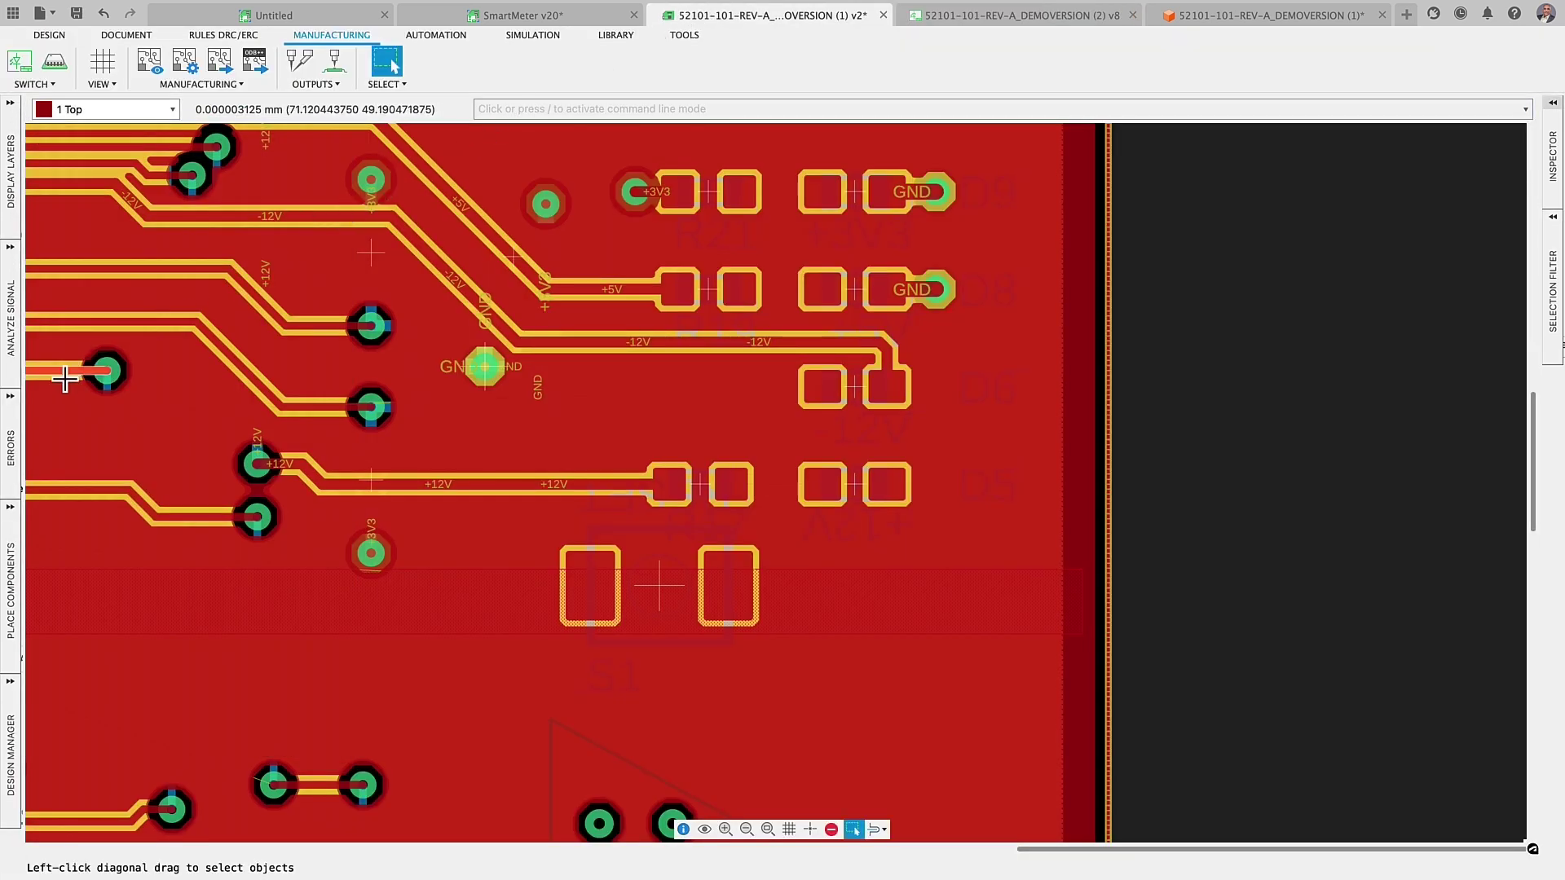
pyautogui.click(14, 447)
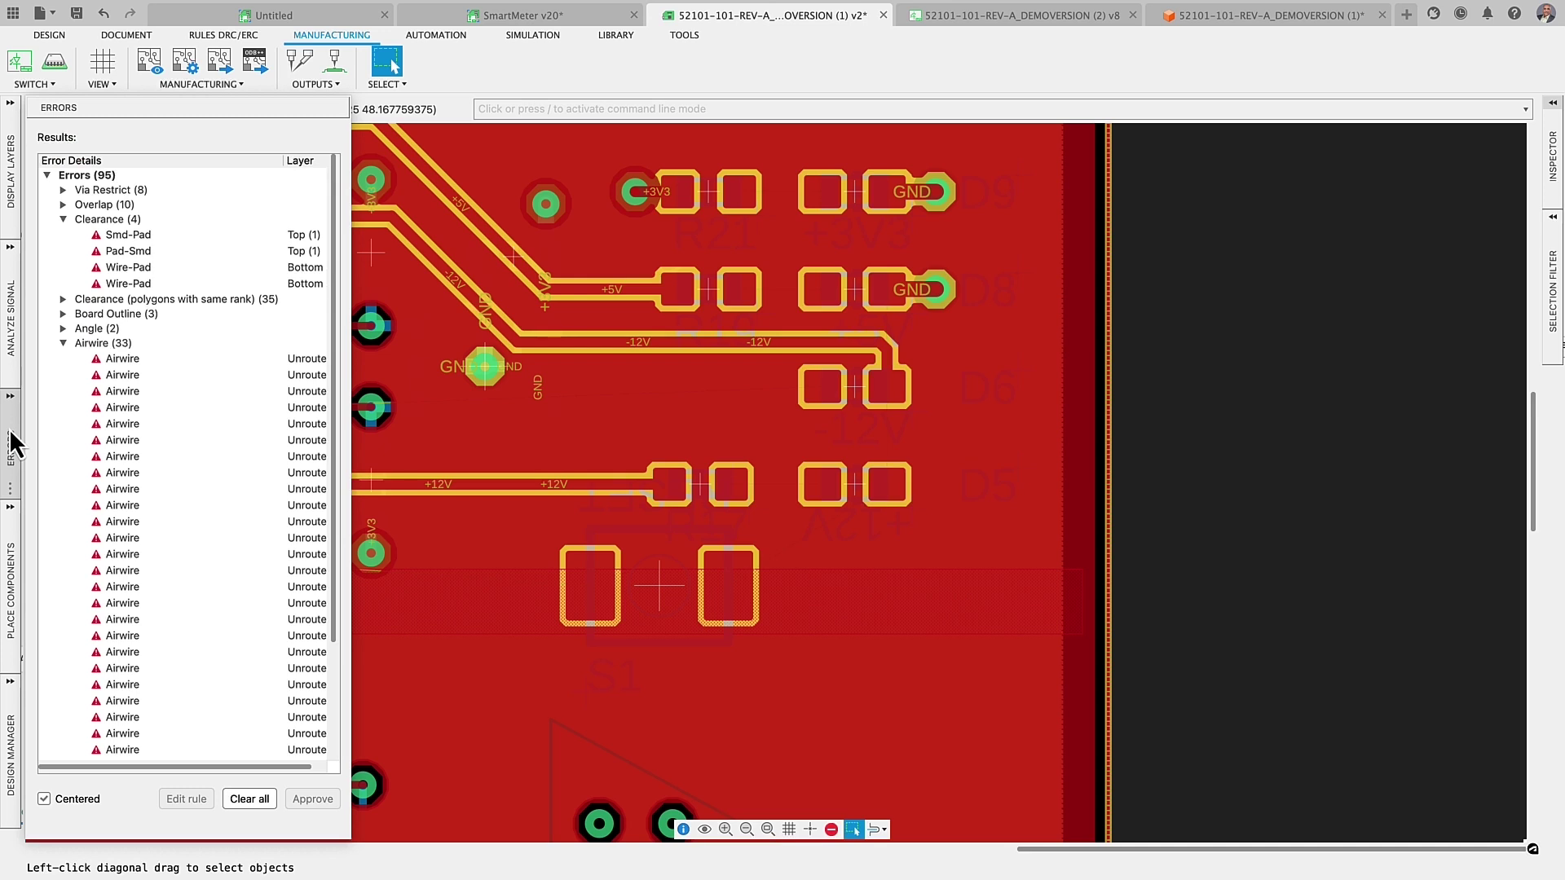
pyautogui.click(131, 233)
pyautogui.click(129, 250)
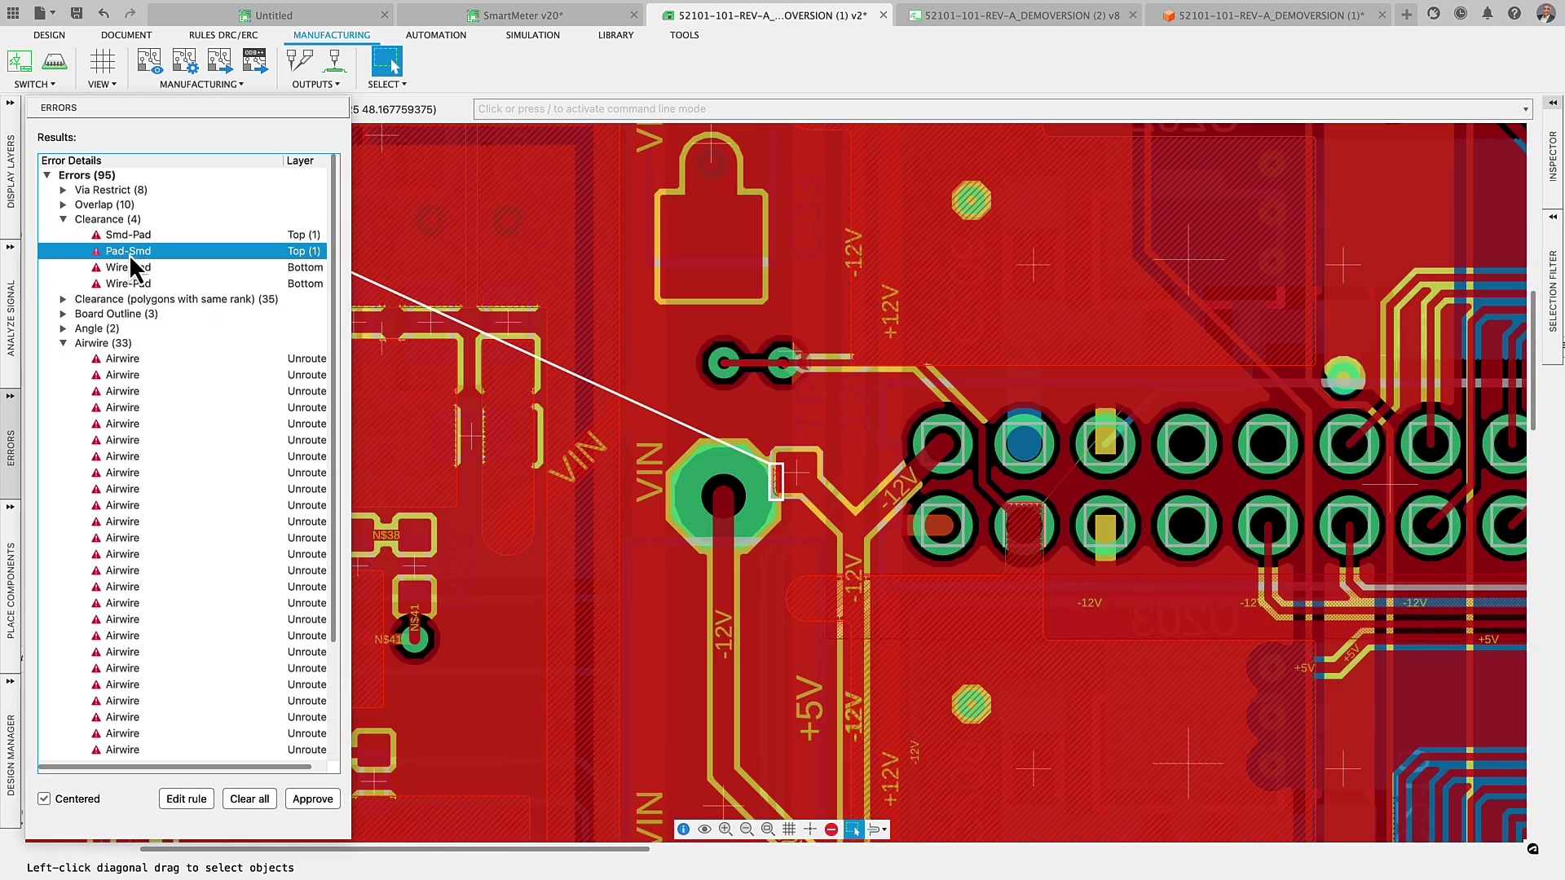
pyautogui.click(119, 376)
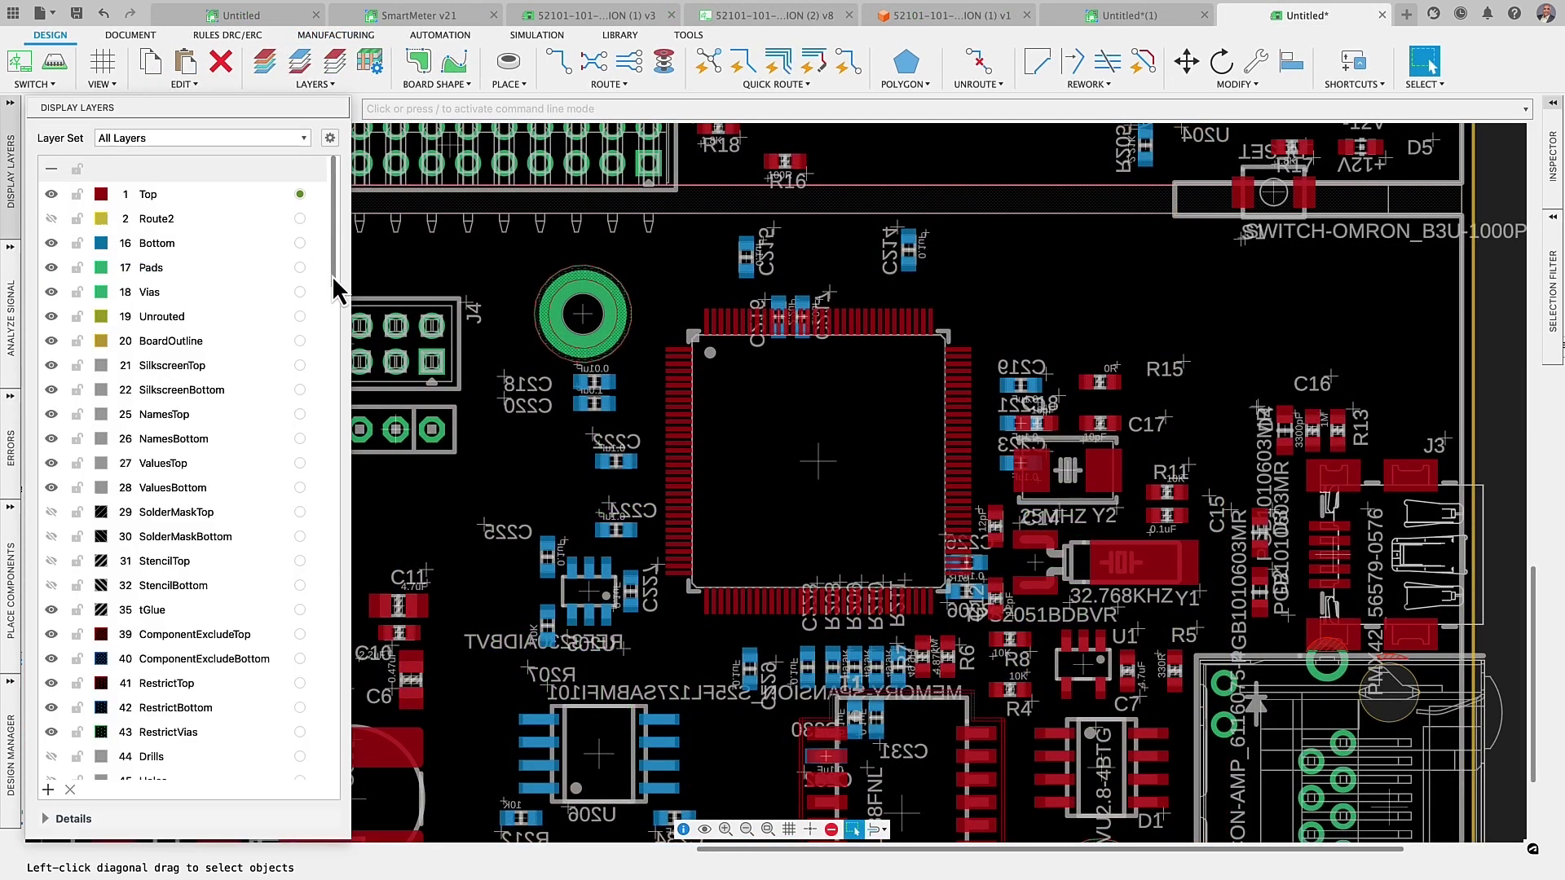
# Examine the board's display layers and the available layer sets in the Layer Sets Manager, and close the manager.
pyautogui.moveTo(333, 285)
pyautogui.mouseDown()
pyautogui.moveTo(326, 383)
pyautogui.moveTo(332, 300)
pyautogui.mouseUp()
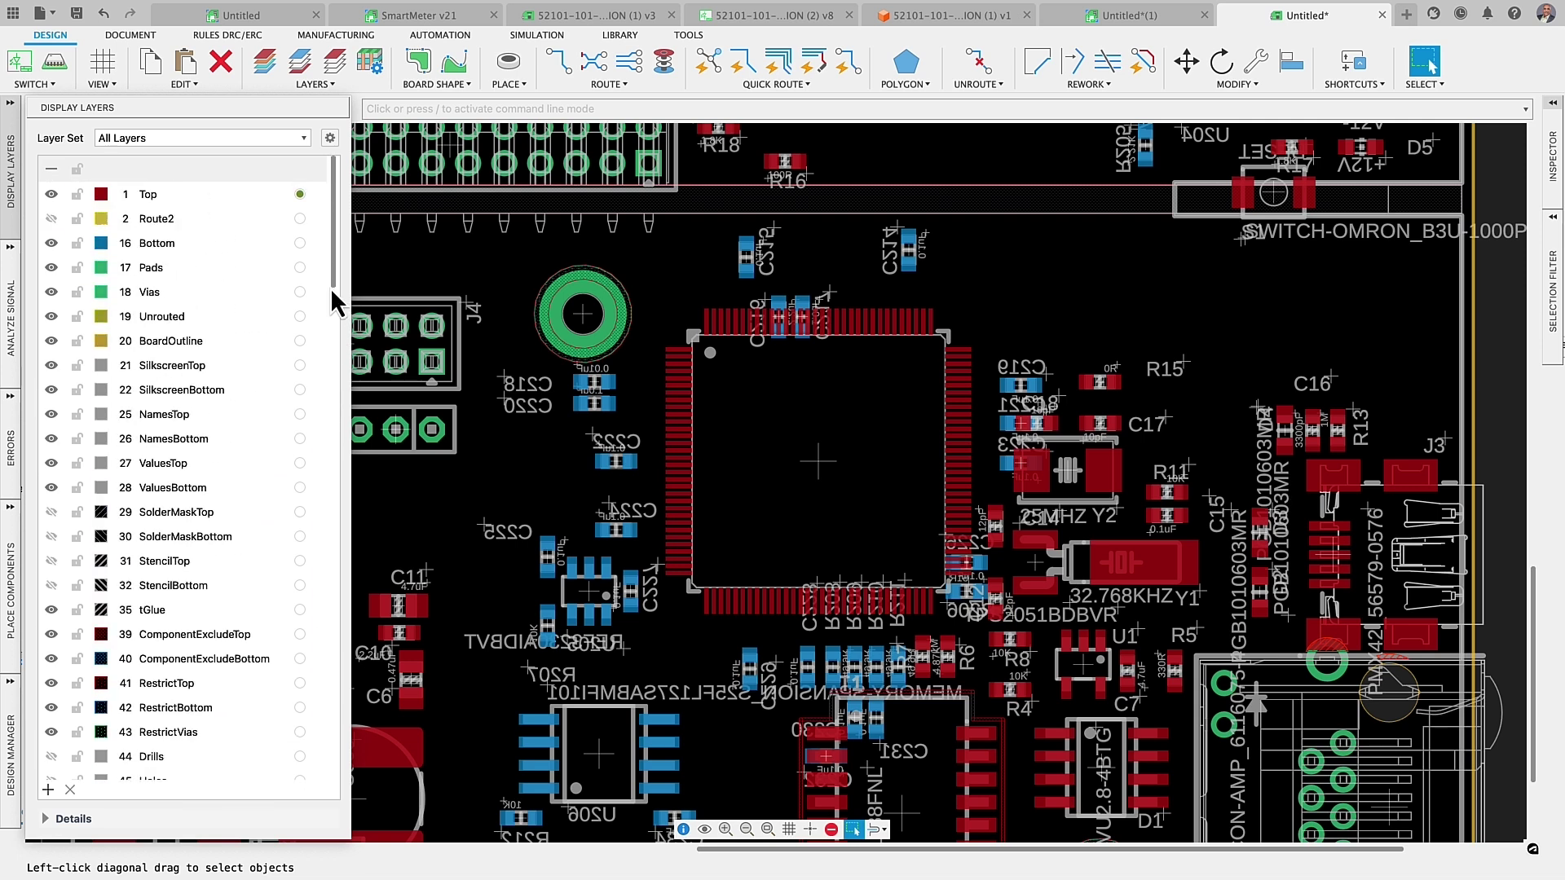
pyautogui.click(331, 140)
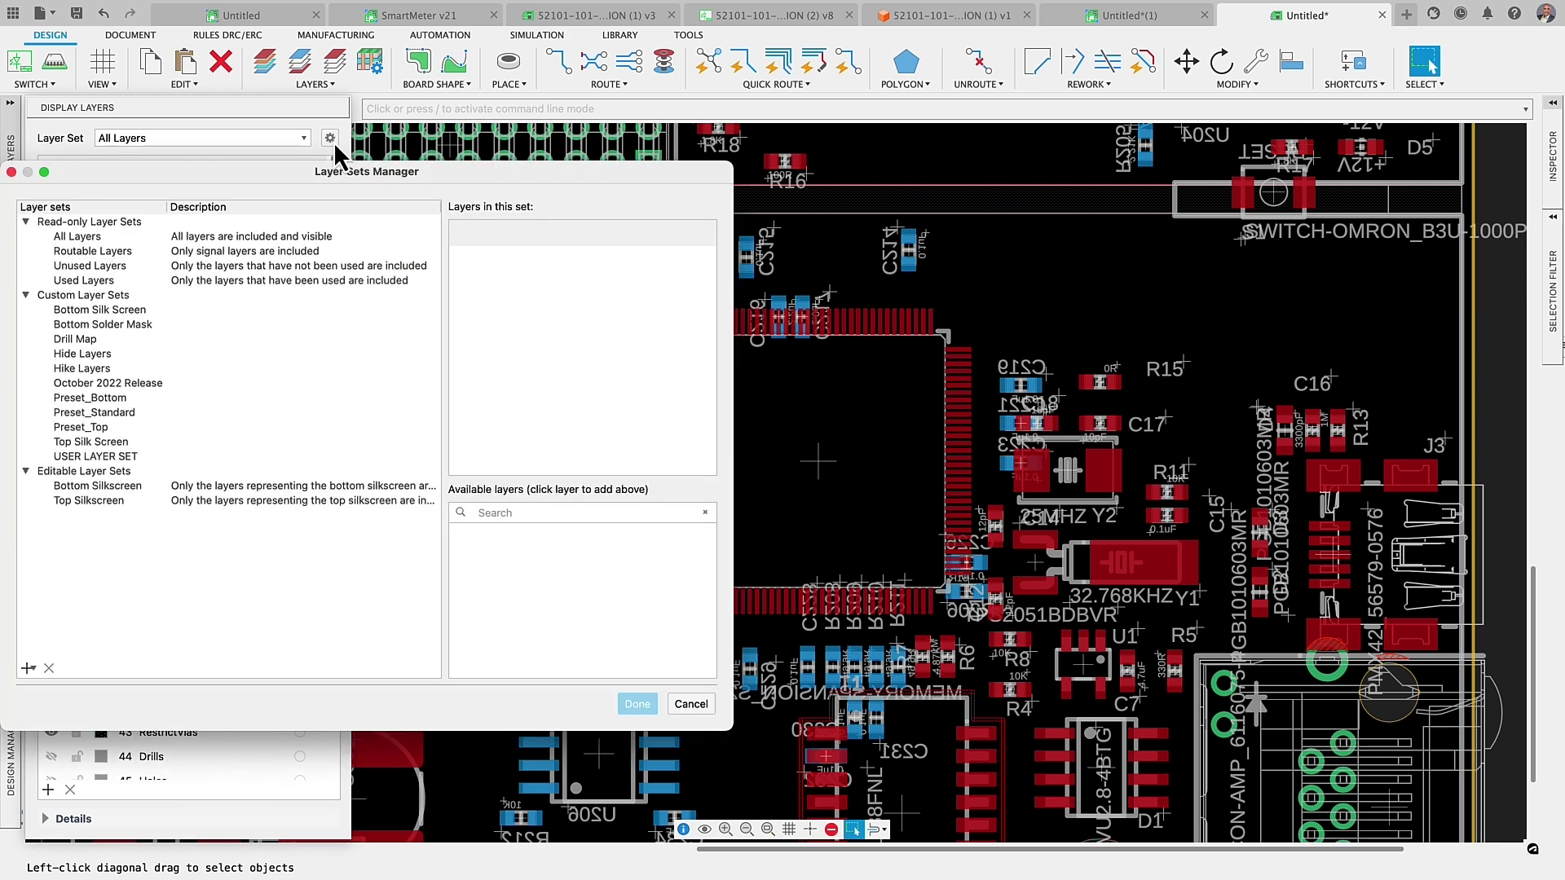
pyautogui.click(12, 171)
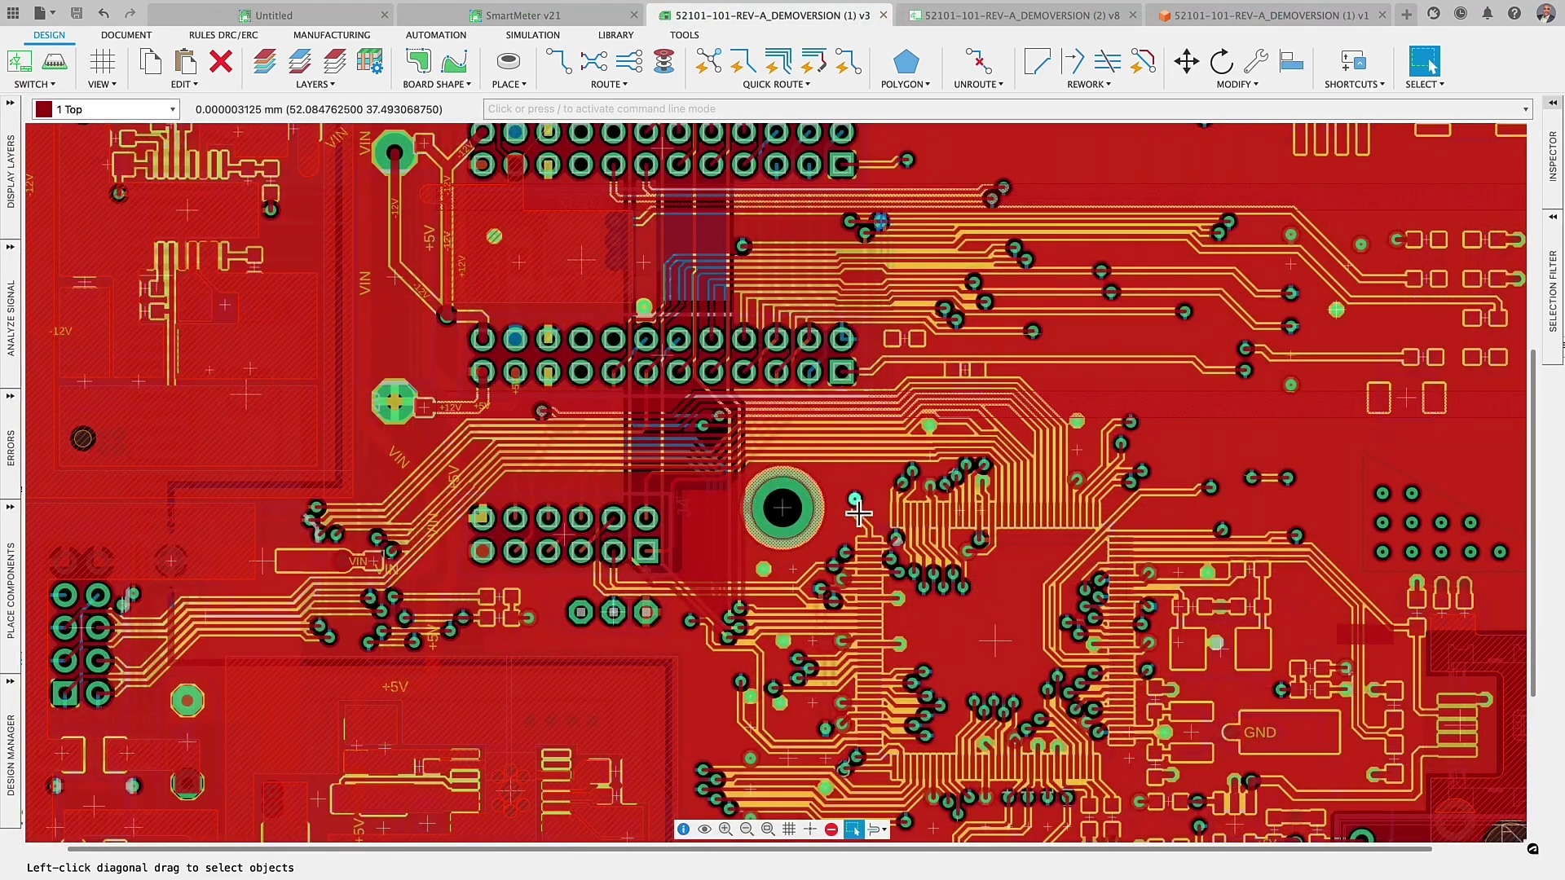
# Highlight processor U3 and the connector J5 above it on the routed board.
pyautogui.moveTo(856, 506); pyautogui.dragTo(1133, 781)
pyautogui.moveTo(1001, 687); pyautogui.dragTo(1050, 528)
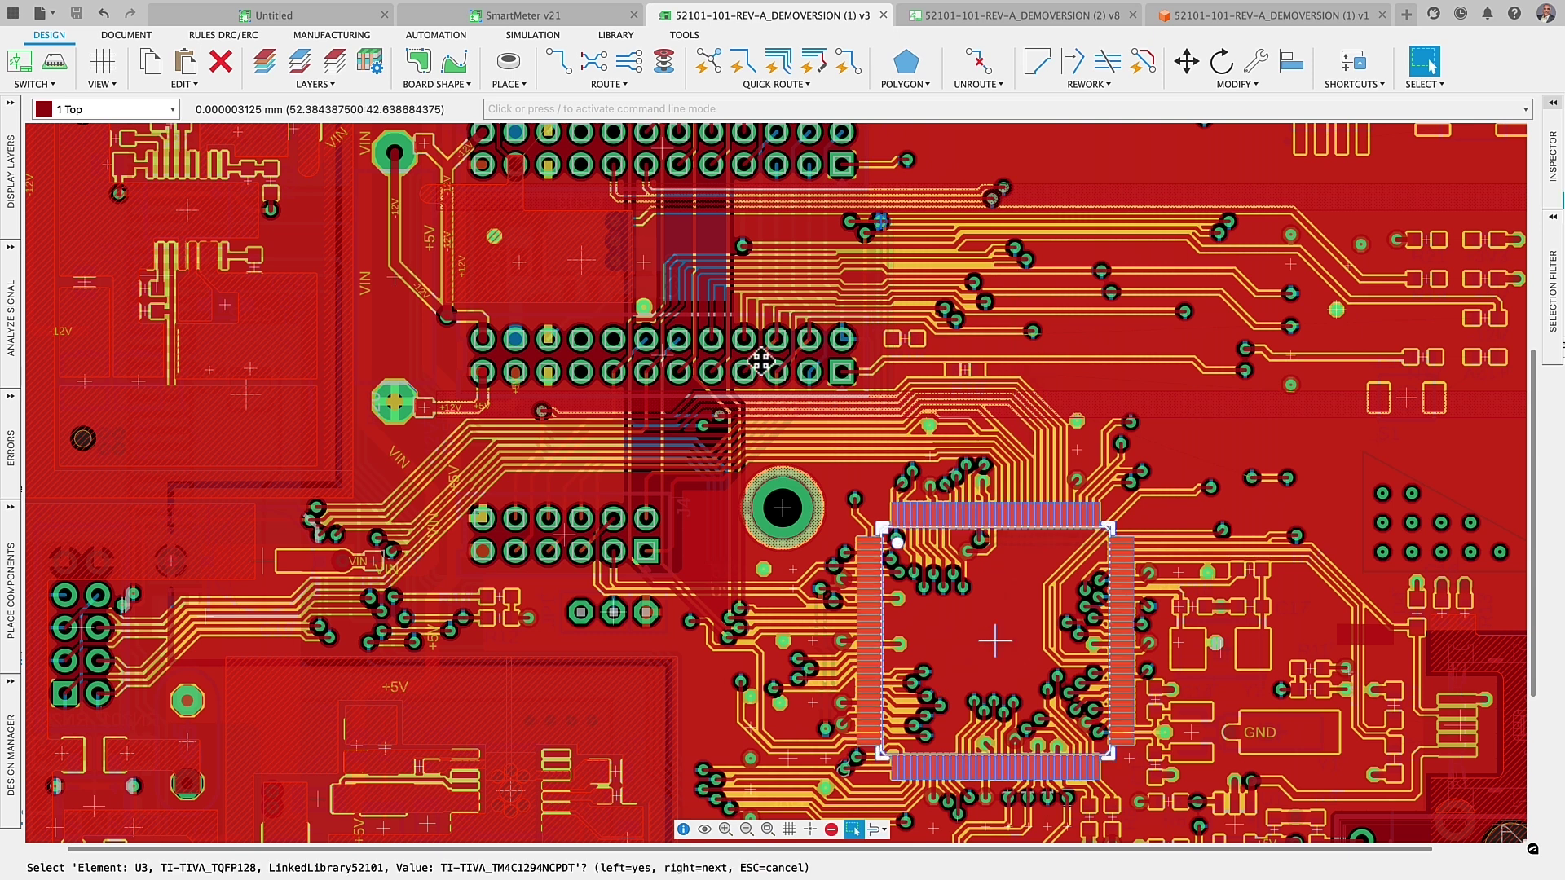
pyautogui.click(577, 338)
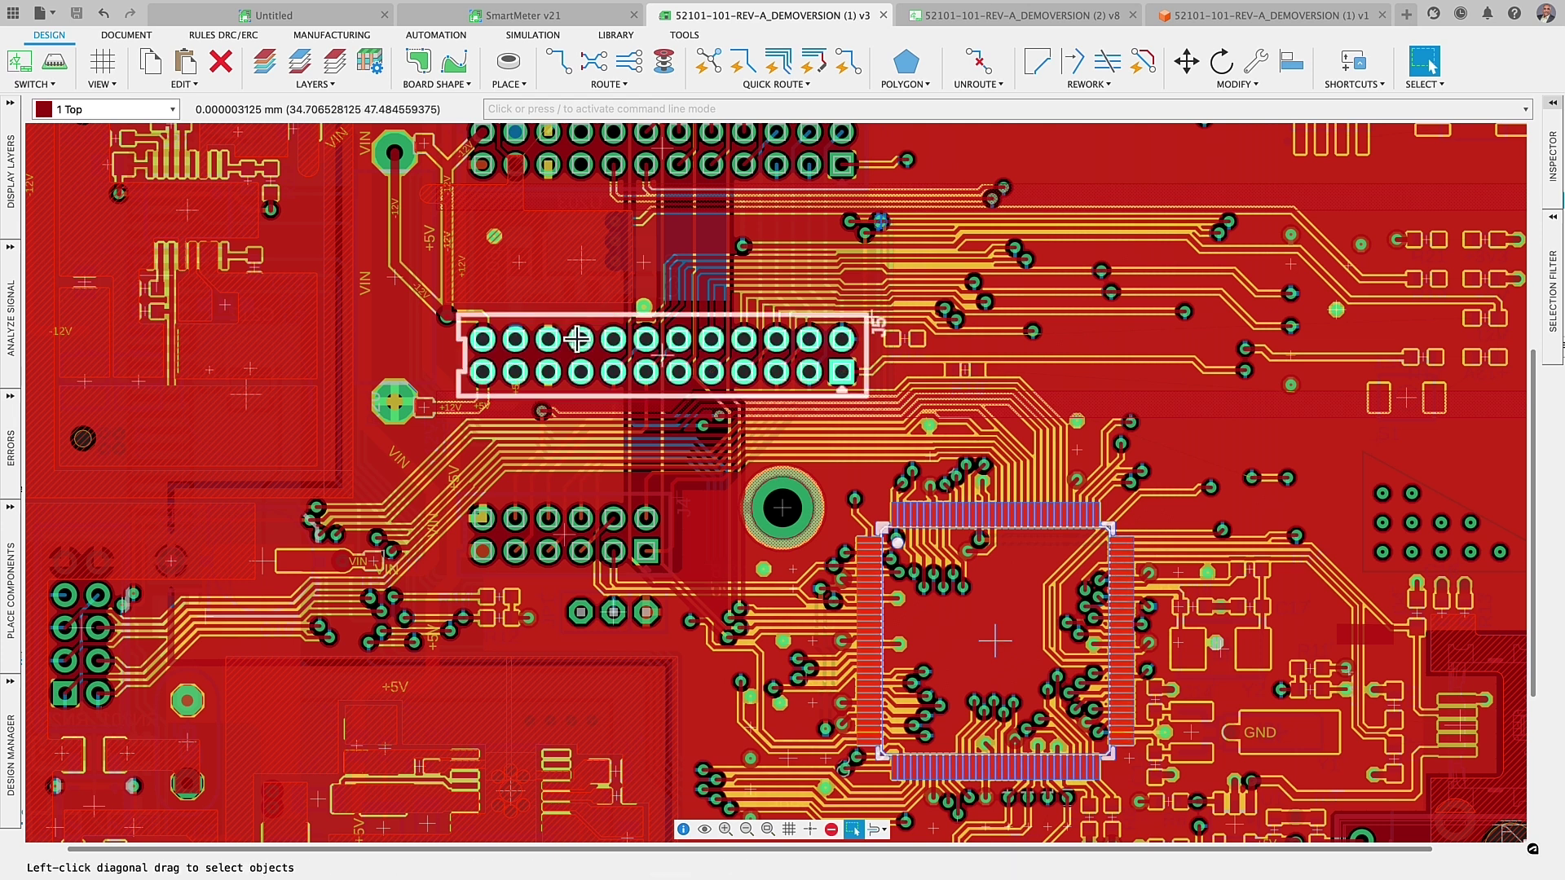
pyautogui.click(577, 338)
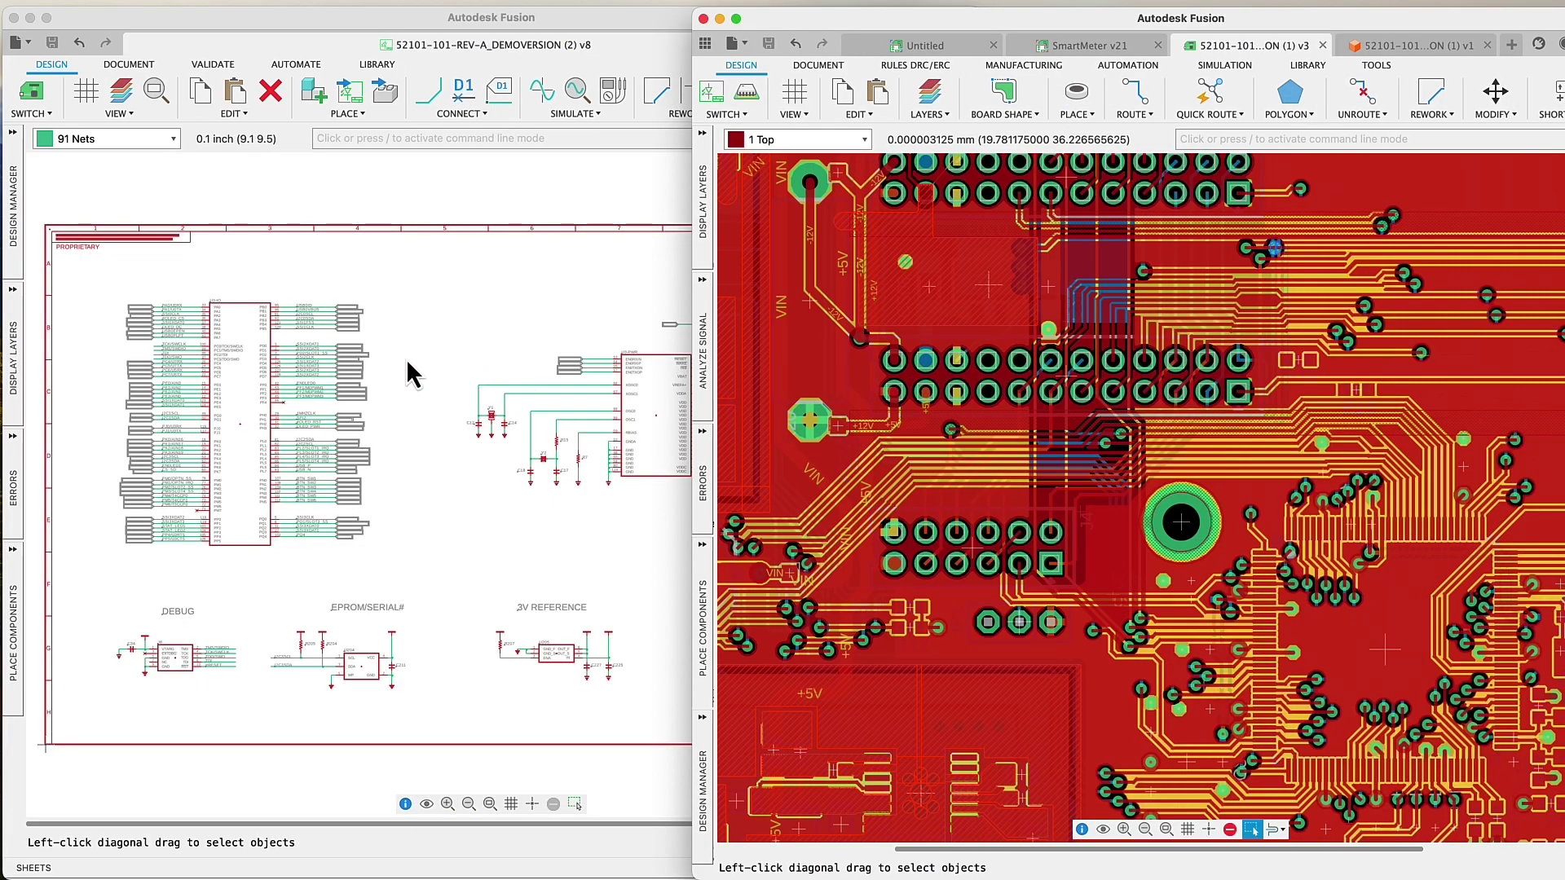
# Select the large processor symbol in the schematic and locate the matching footprint on the board.
pyautogui.click(400, 363)
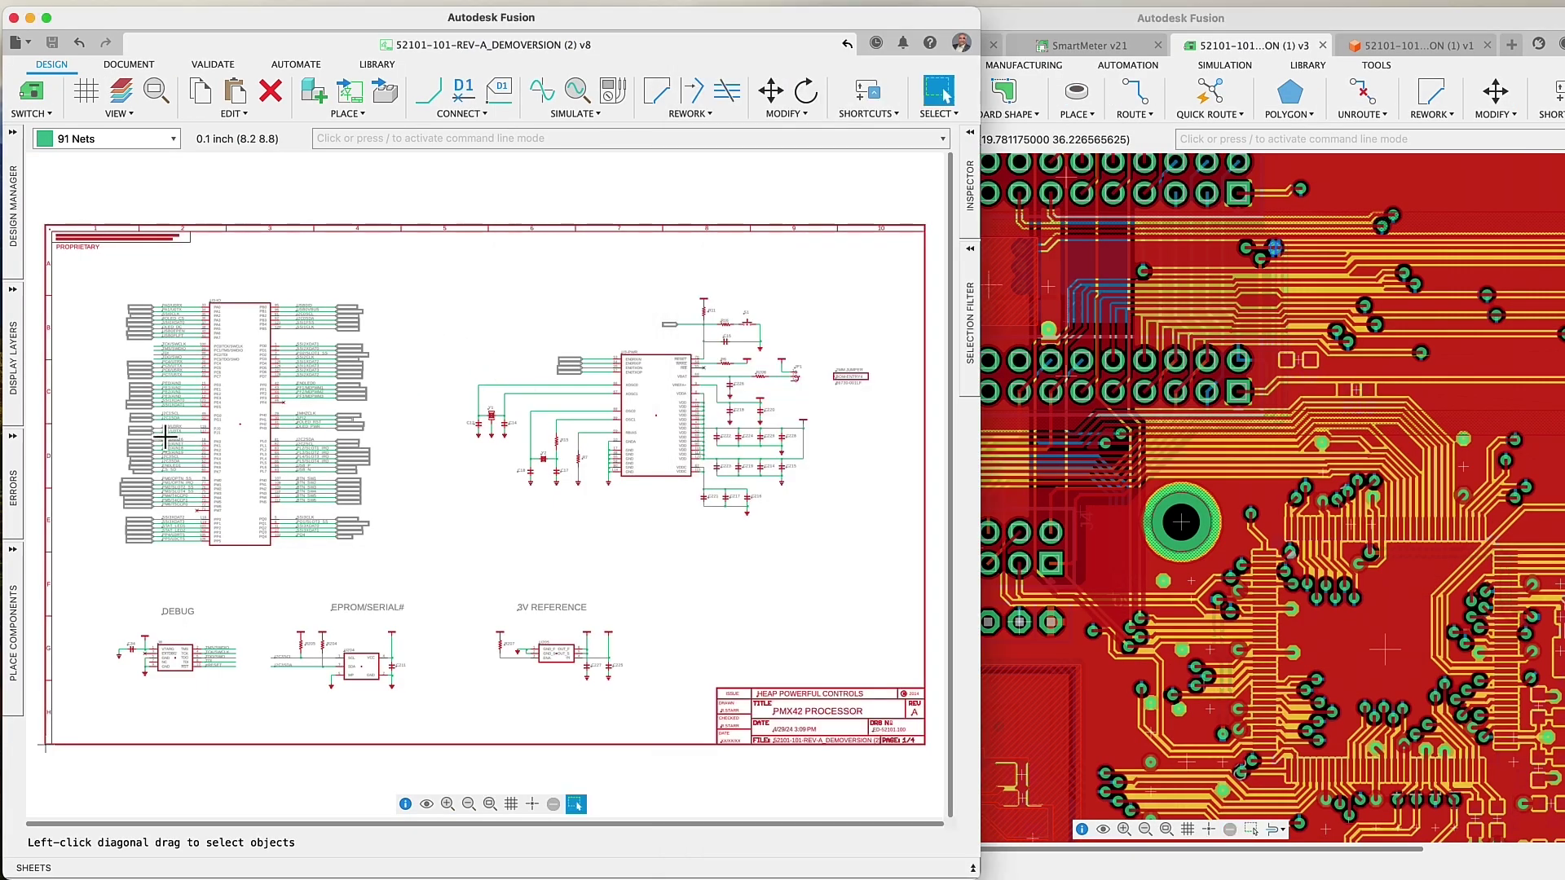
pyautogui.click(239, 420)
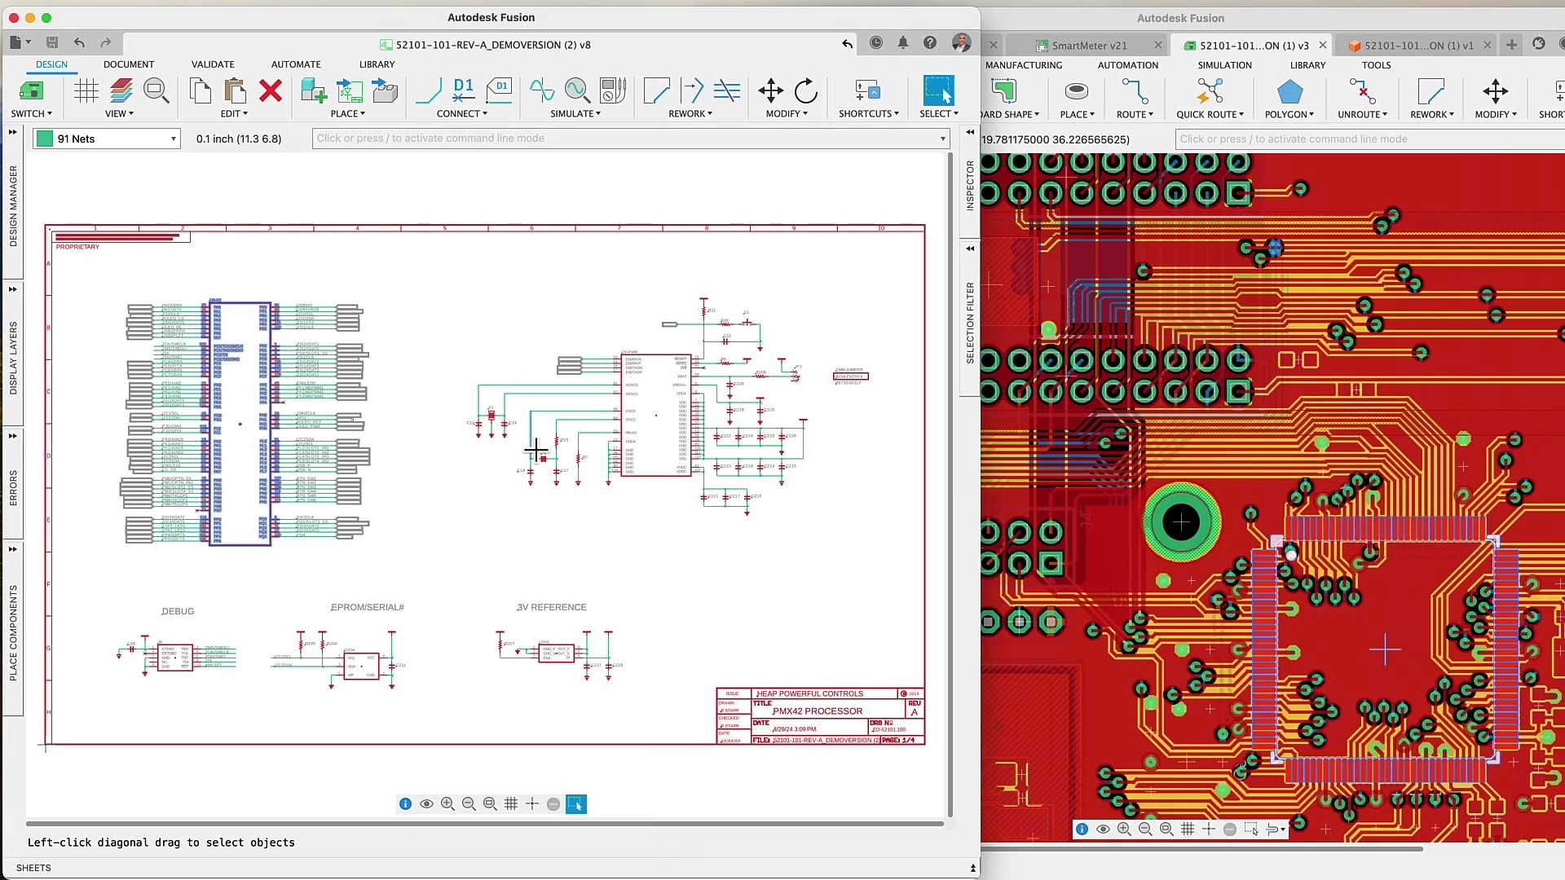
pyautogui.scroll(-5, 1355, 588)
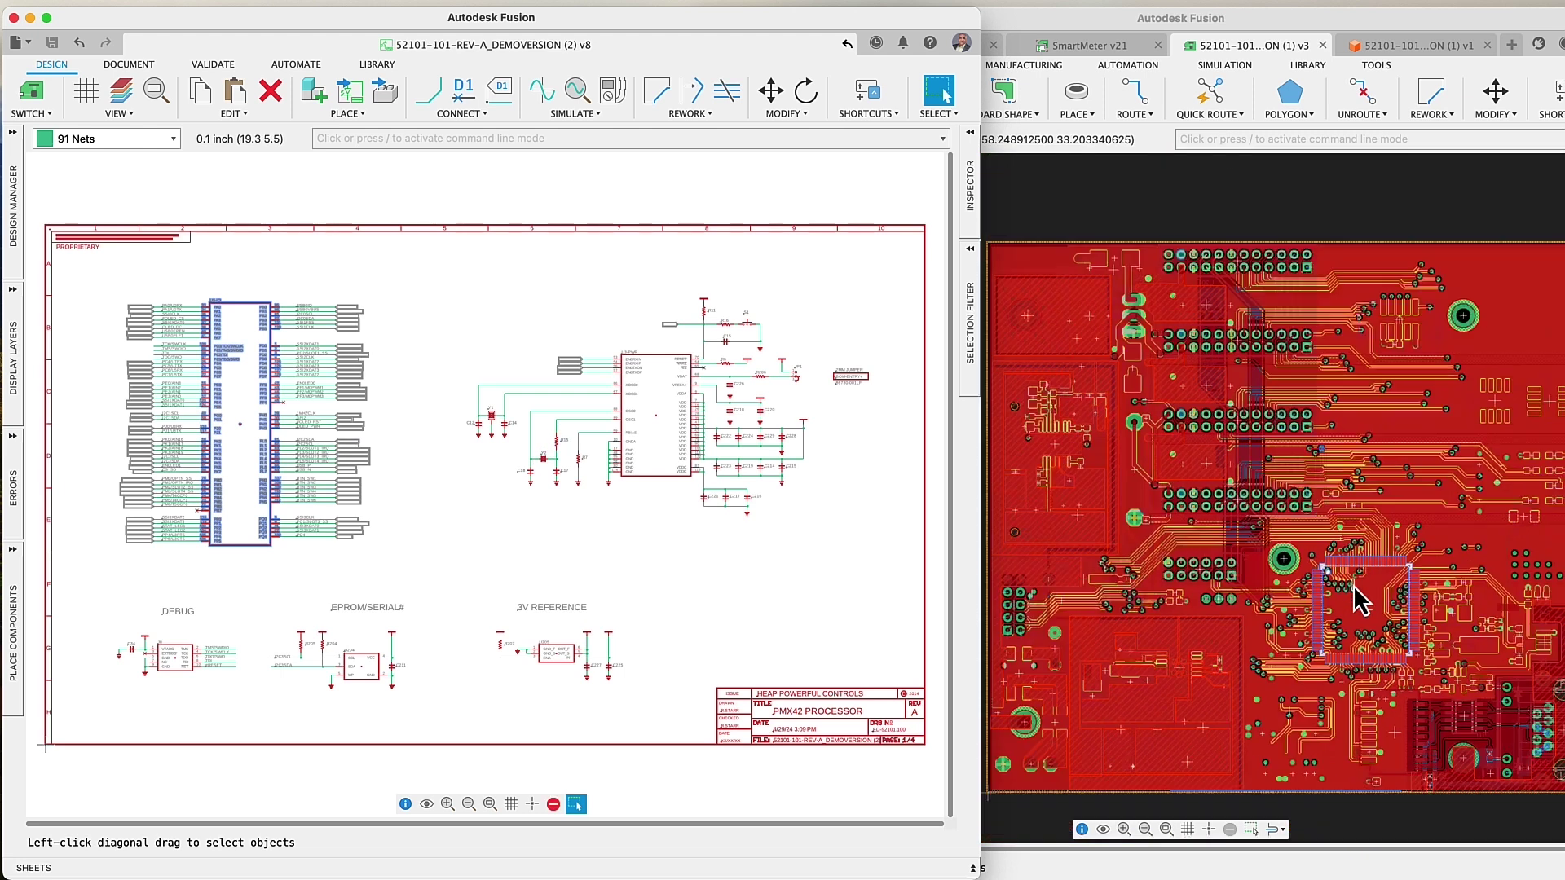
pyautogui.moveTo(1354, 589); pyautogui.dragTo(1308, 549, button='middle')
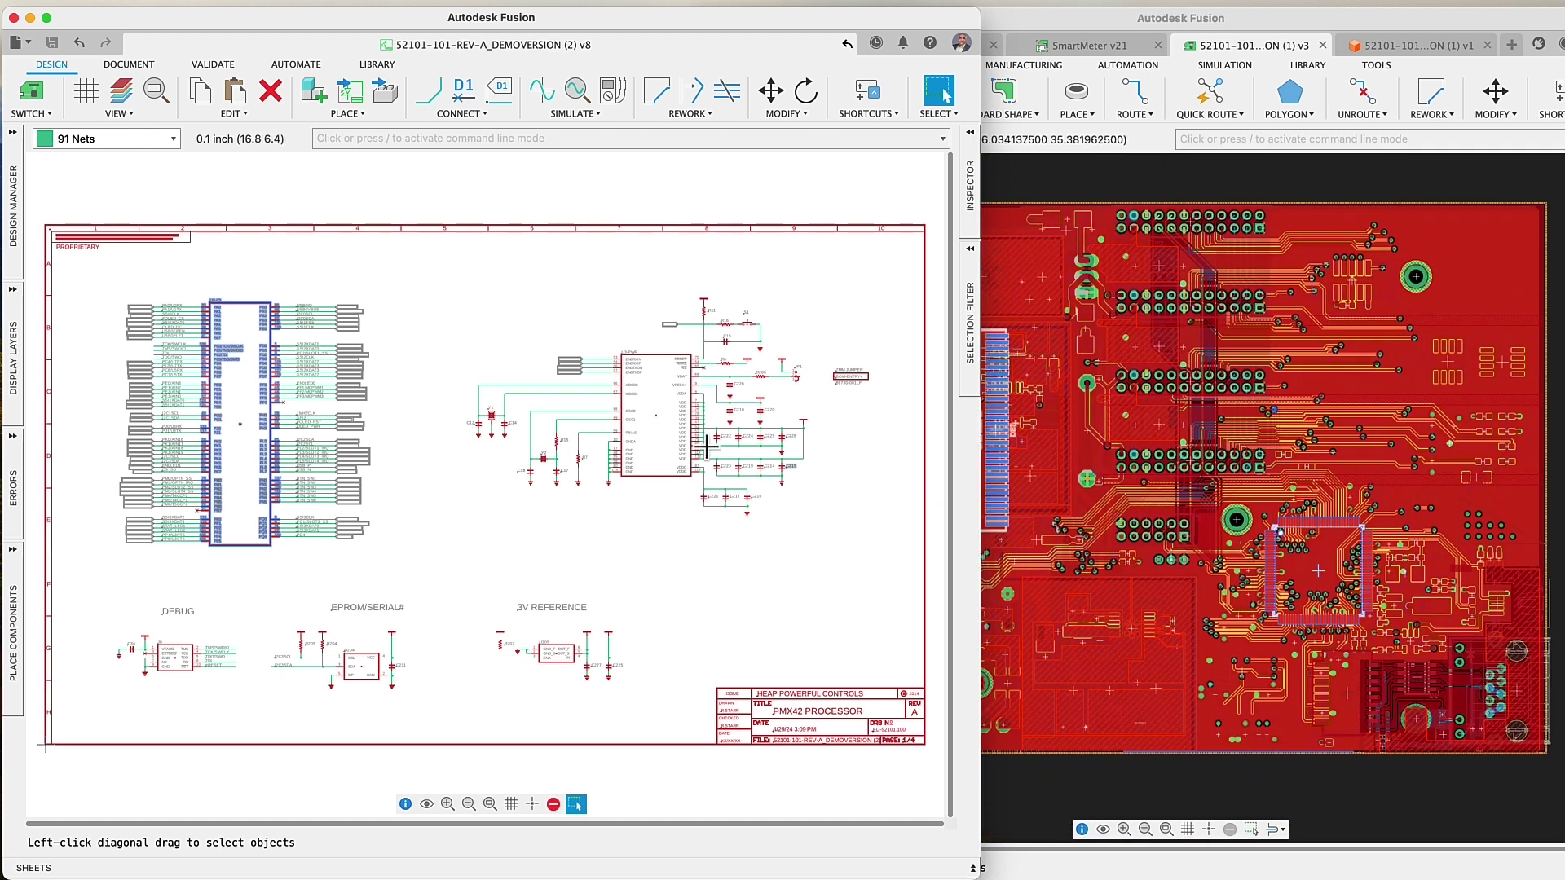
# Cross-probe the processor's power and support circuitry and the 3V REFERENCE chip from the schematic to the board.
pyautogui.moveTo(432, 282); pyautogui.dragTo(805, 530)
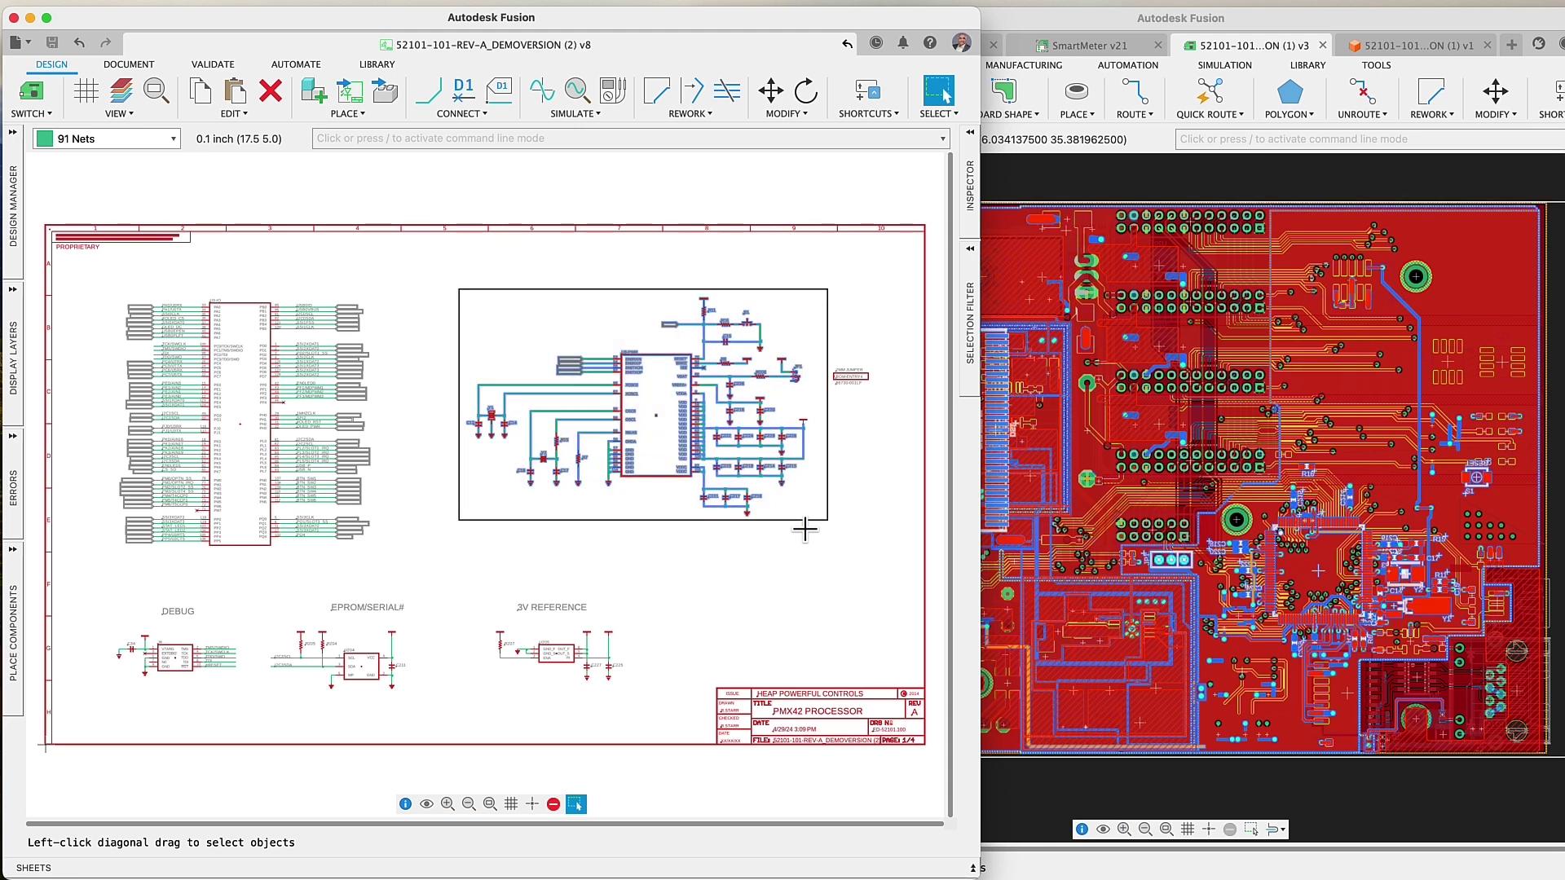
pyautogui.click(558, 653)
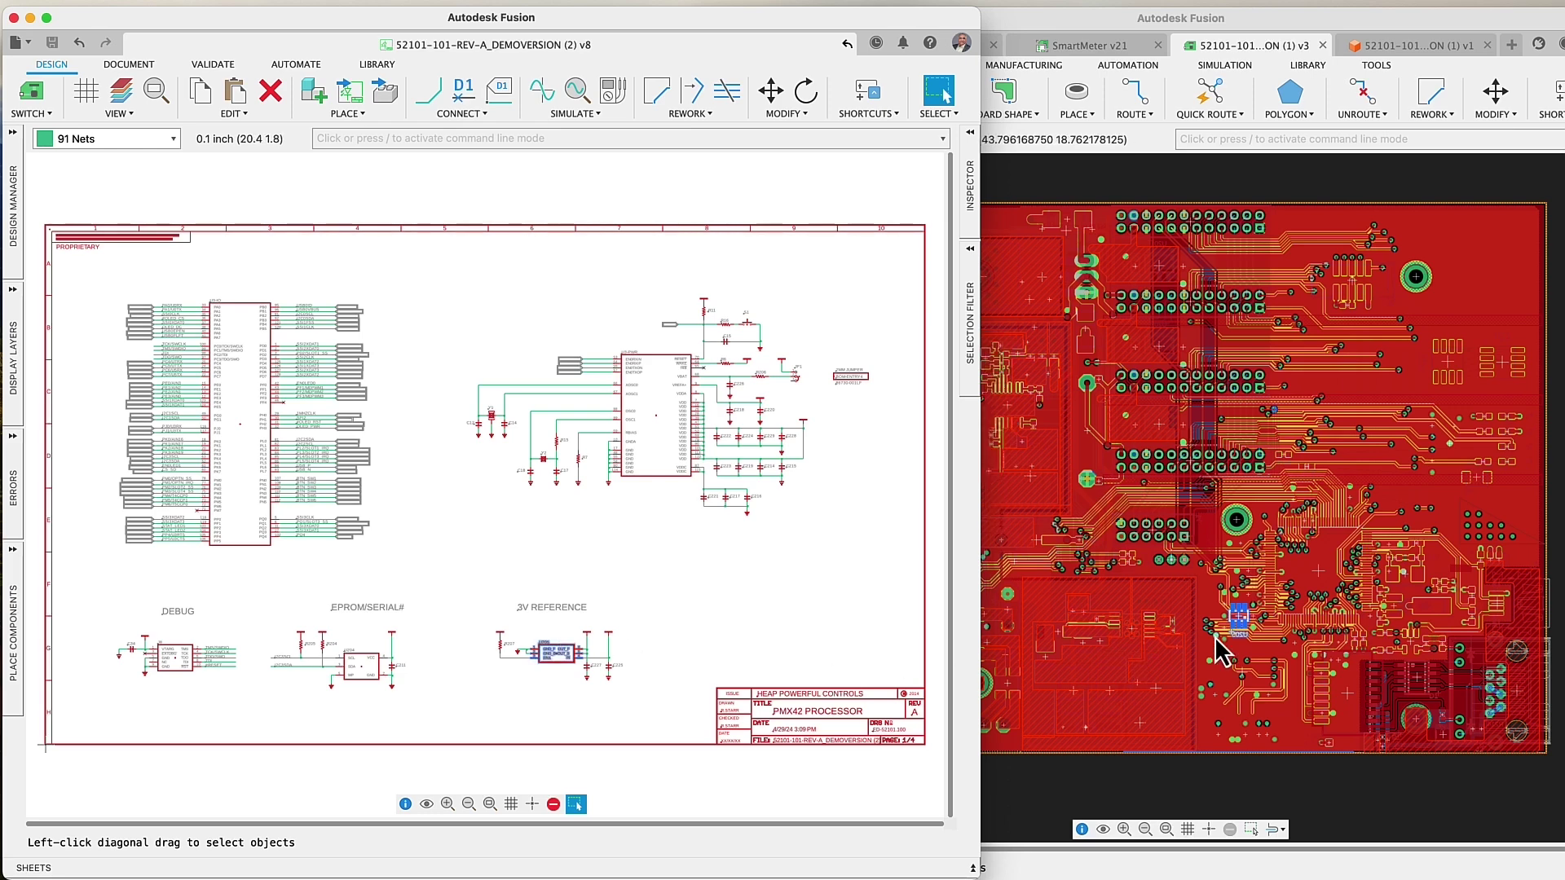
pyautogui.scroll(3, 1229, 628)
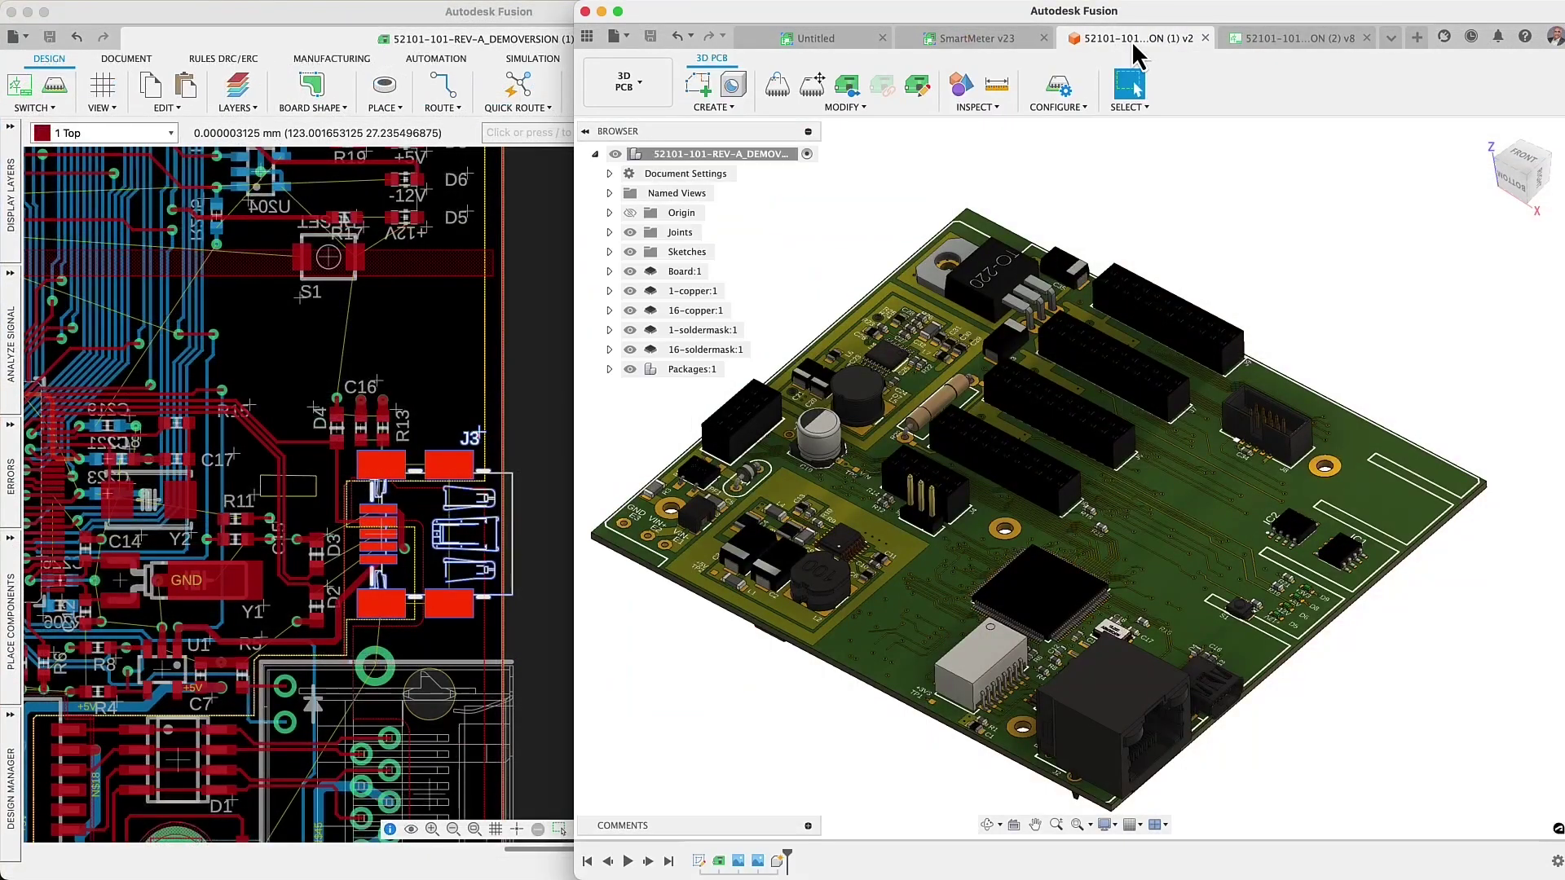
# Inspect the 3D PCB from the side, then switch to the PMX42-ASSYV1 v6 assembly and show its USB named view.
pyautogui.keyDown('shift'); pyautogui.moveTo(1206, 603); pyautogui.dragTo(1214, 648, button='middle'); pyautogui.keyUp('shift')
pyautogui.click(1391, 37)
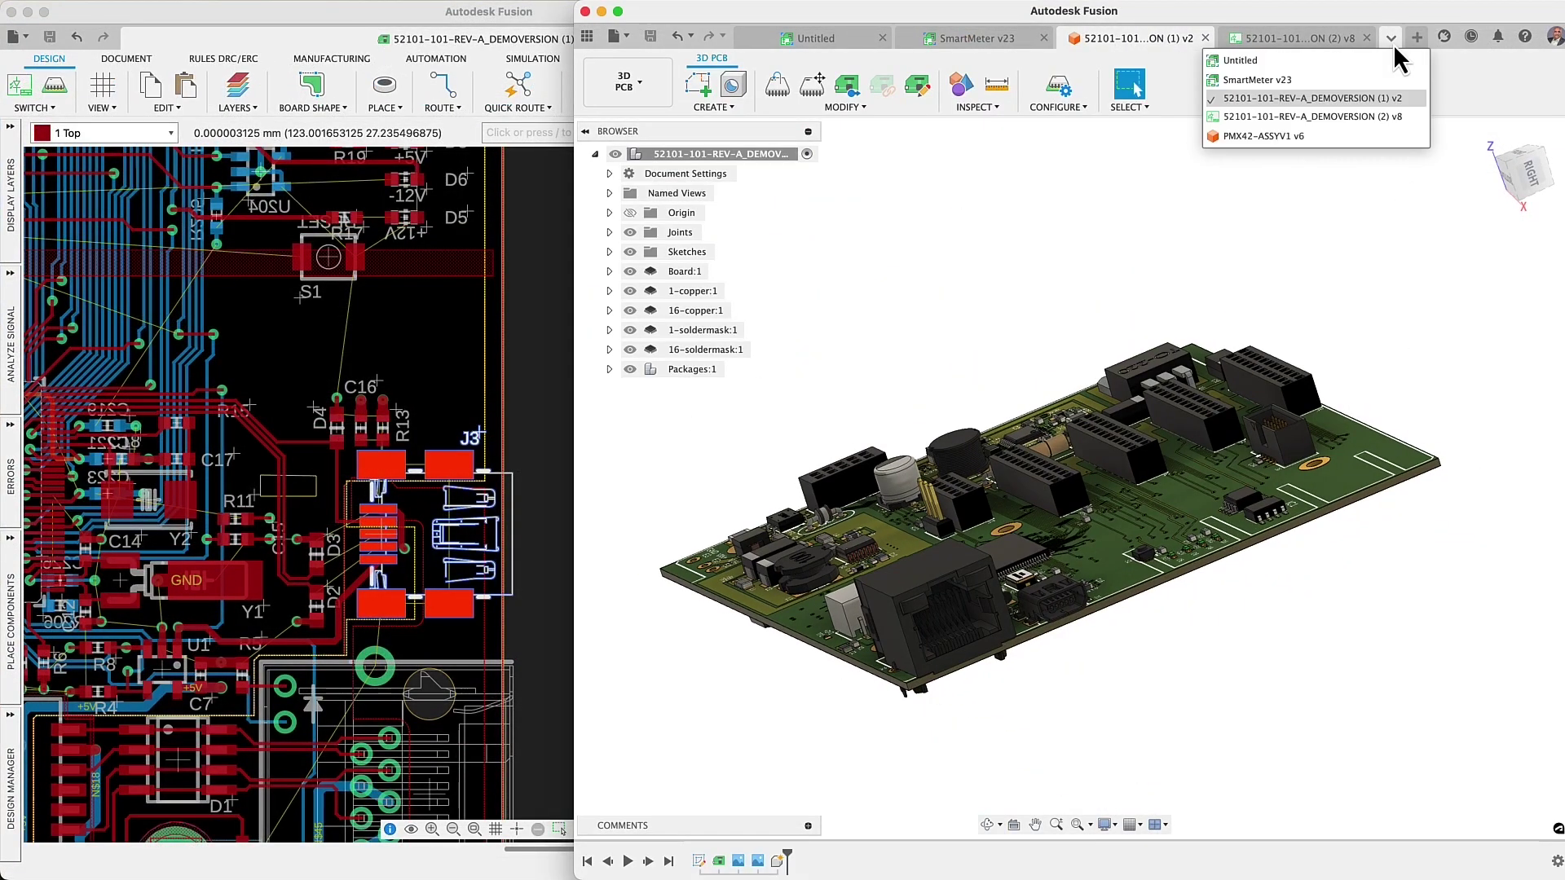
pyautogui.click(1361, 137)
pyautogui.doubleClick(673, 370)
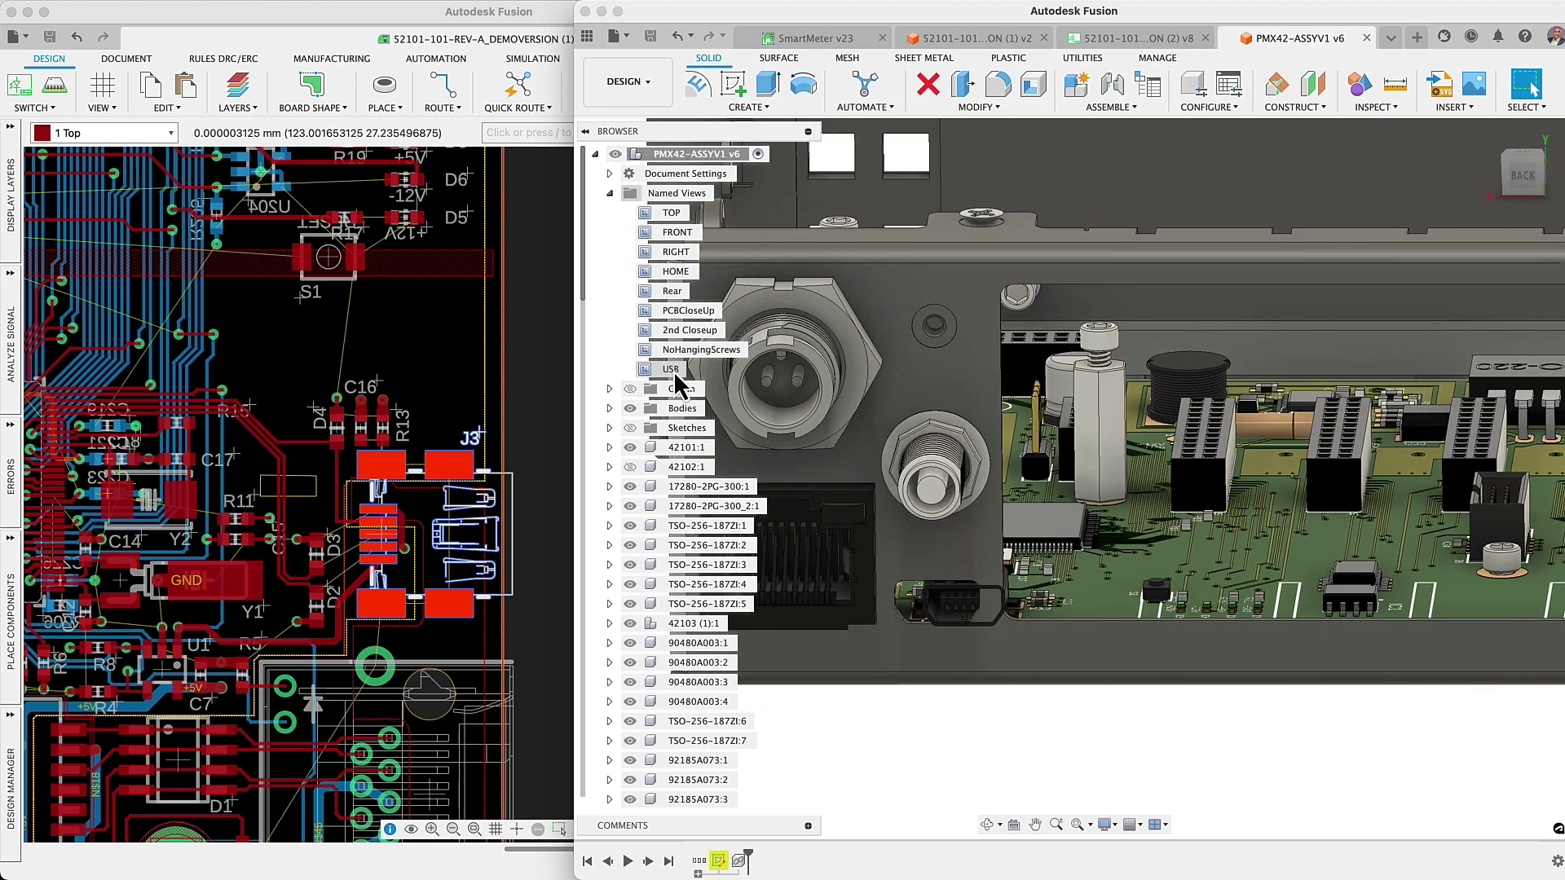
# Edit the linked 52101-101-REV-A board component in place within the enclosure assembly.
pyautogui.scroll(-10, 677, 670)
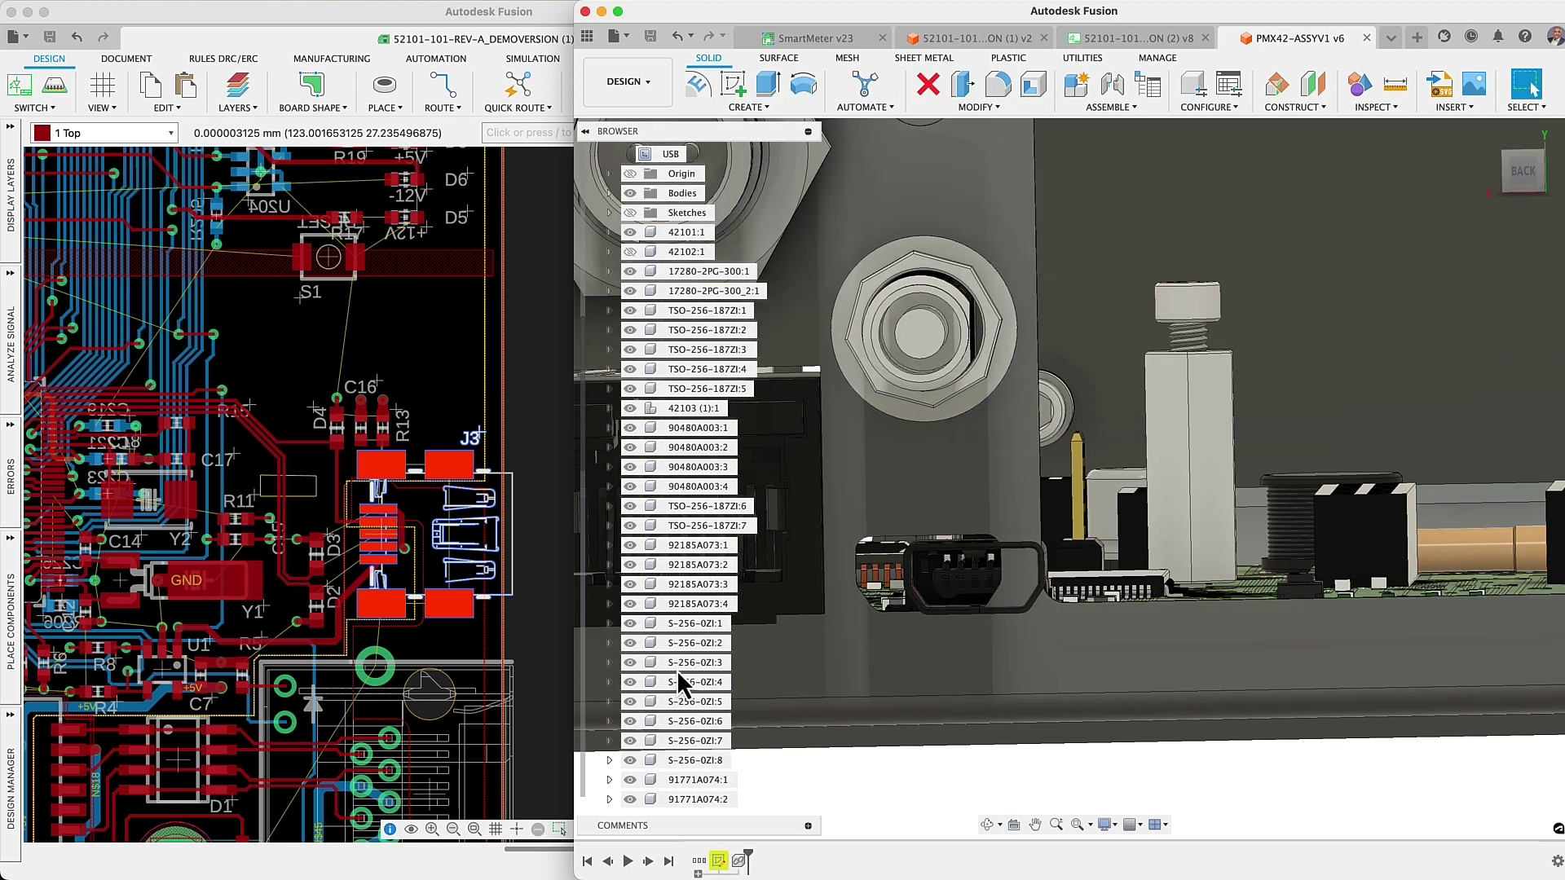
pyautogui.click(701, 799)
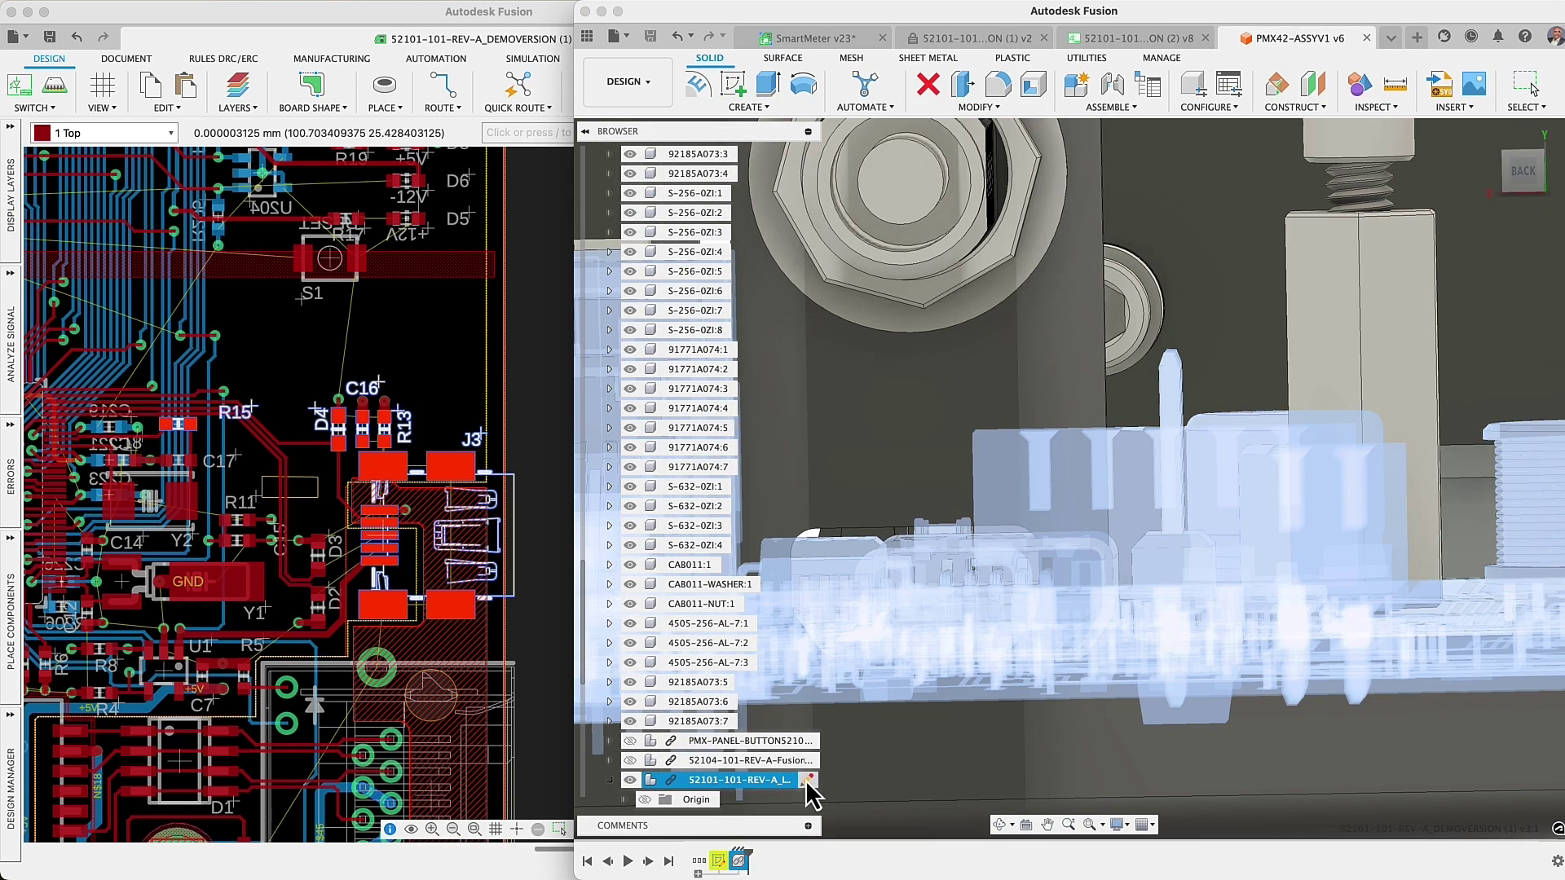
pyautogui.click(807, 780)
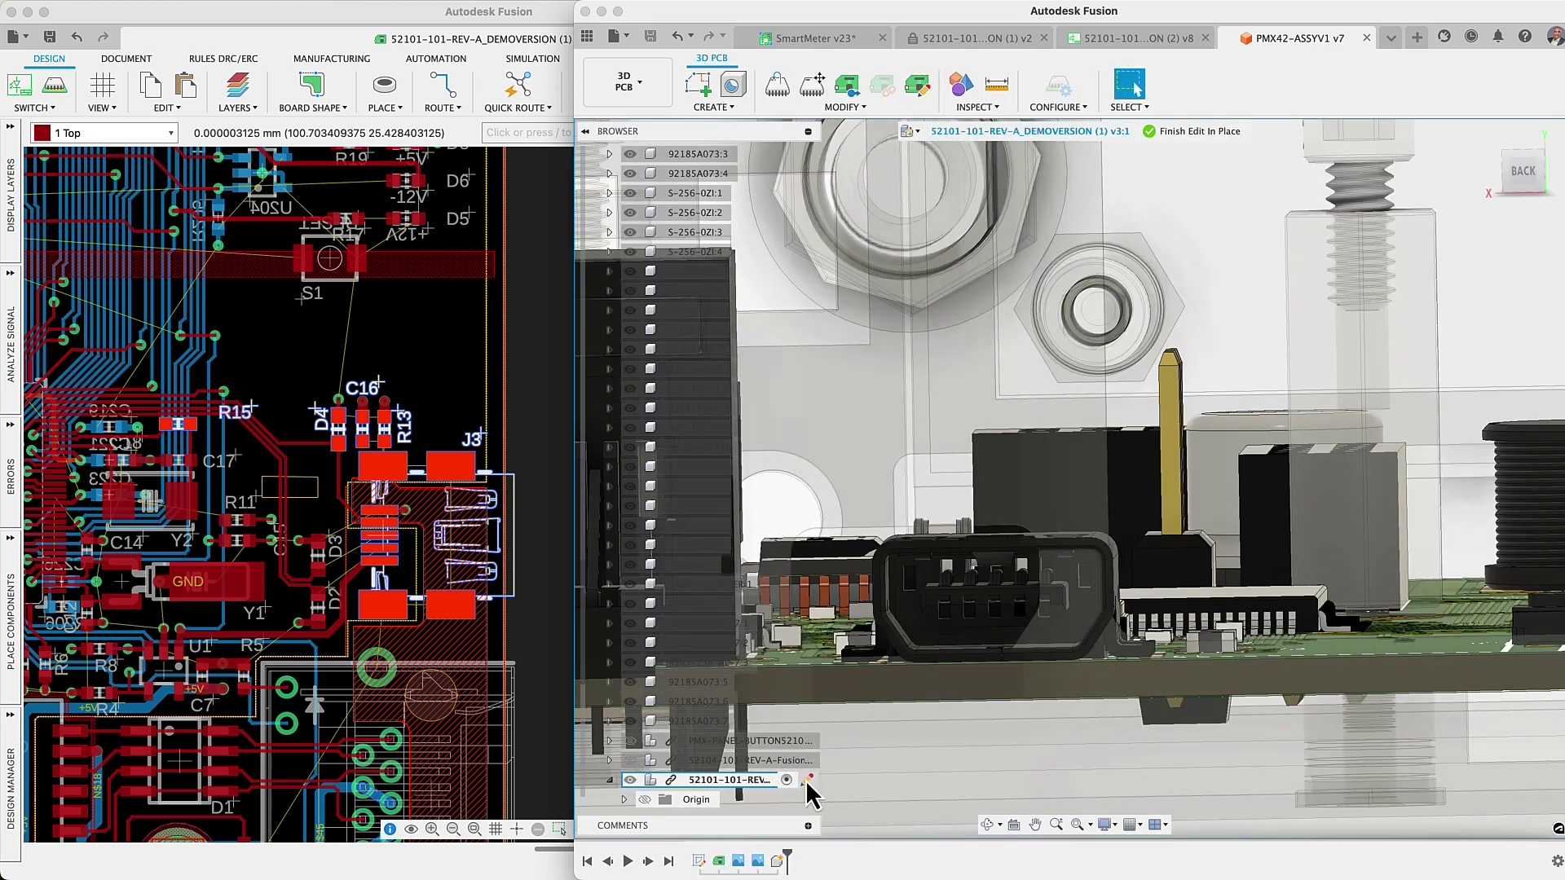
# Move the USB connector on the 3D PCB by 2.6 mm in X with 2D PCB update and rerouting enabled.
pyautogui.click(811, 101)
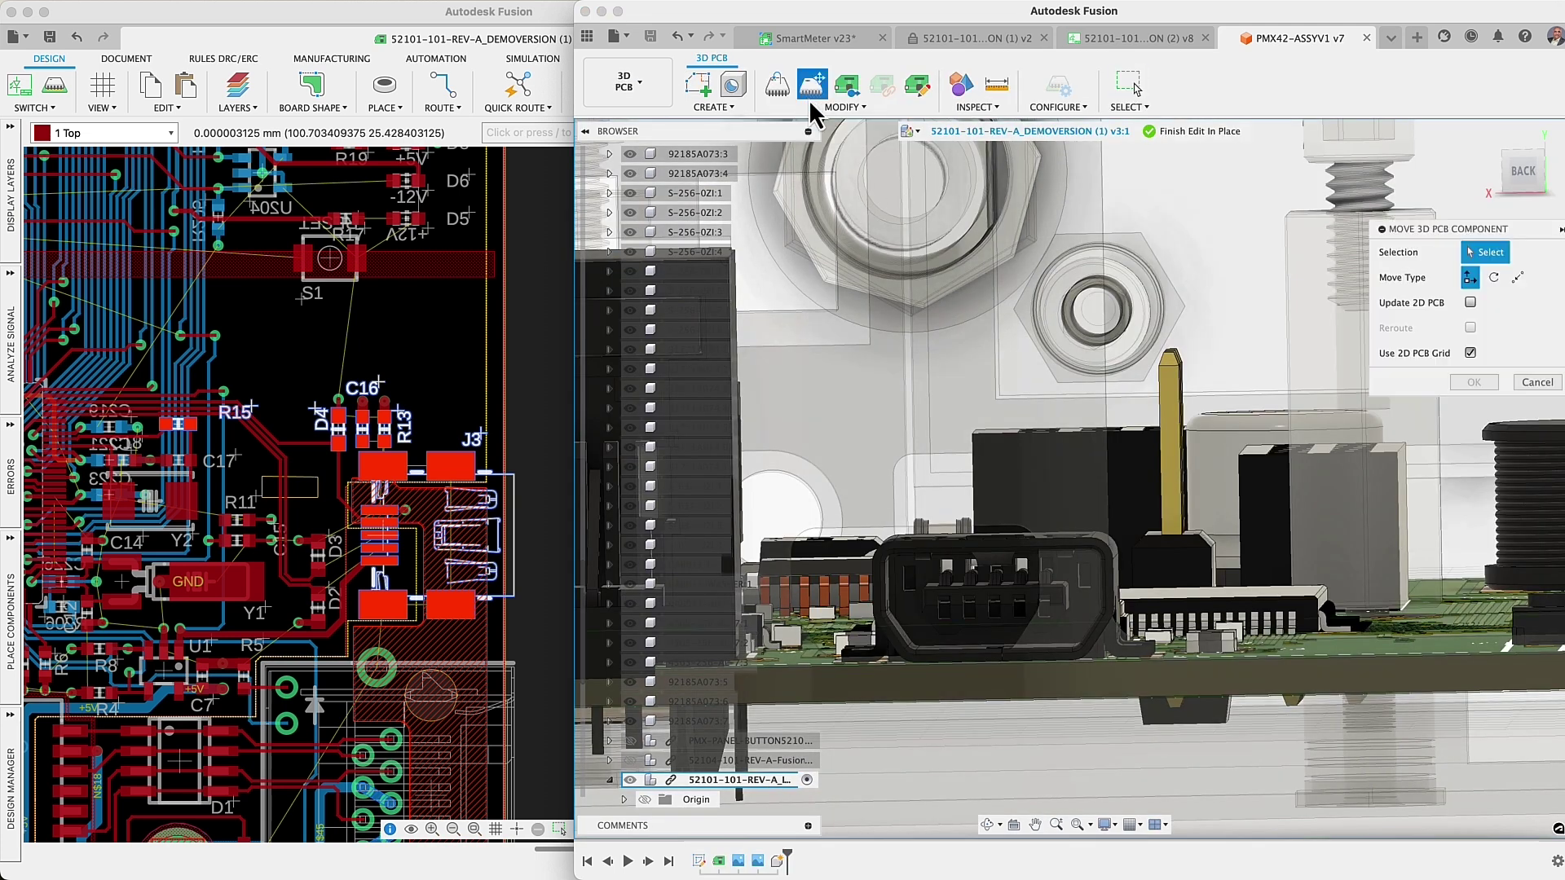
pyautogui.click(946, 583)
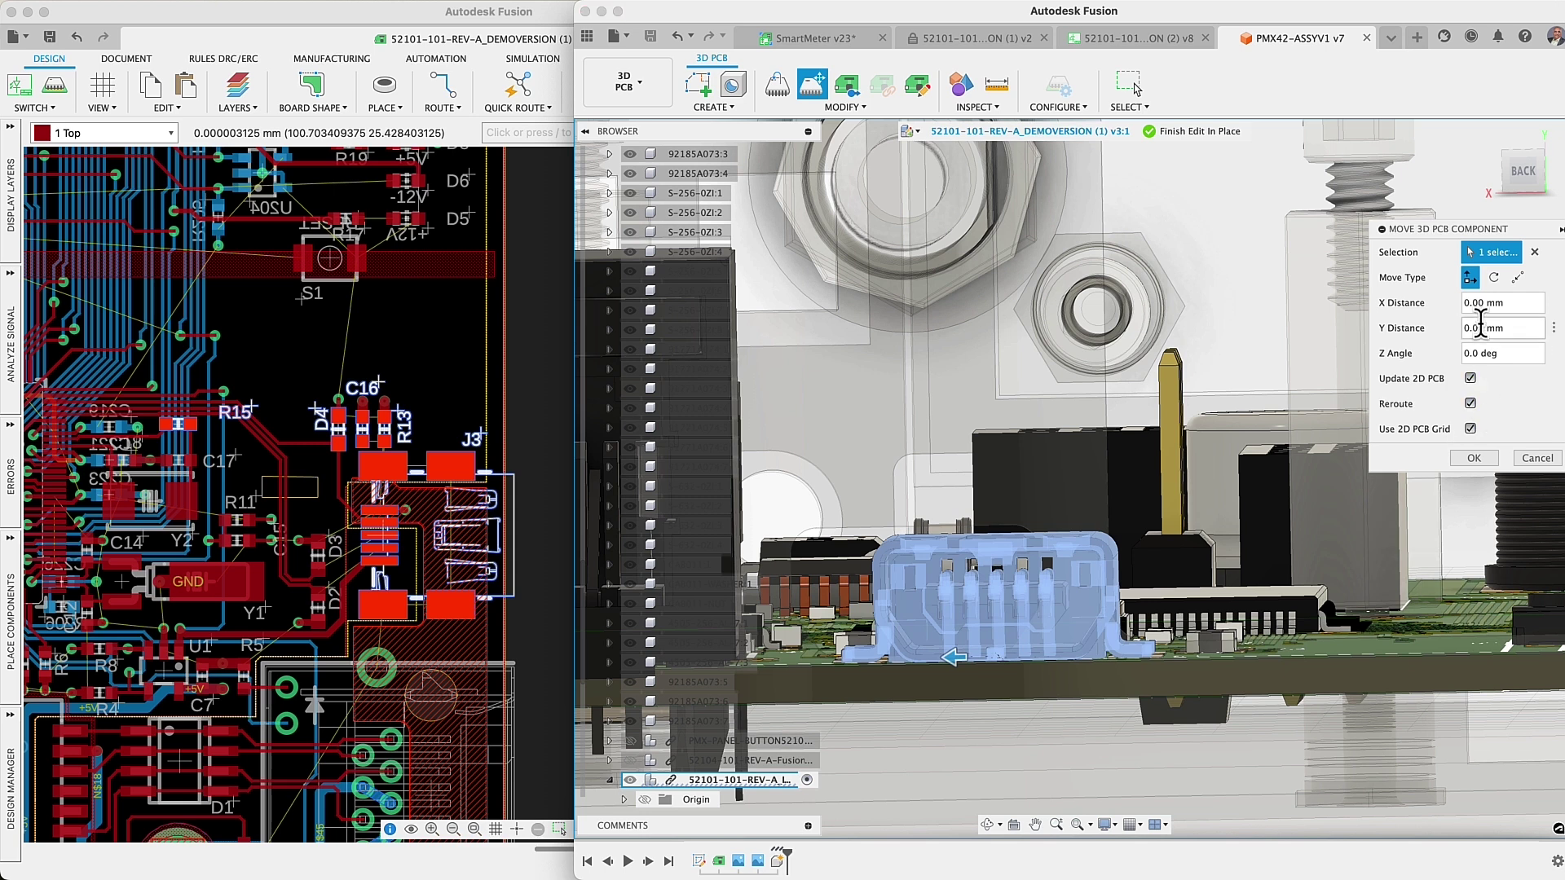
pyautogui.click(1457, 309)
pyautogui.write('2.6')
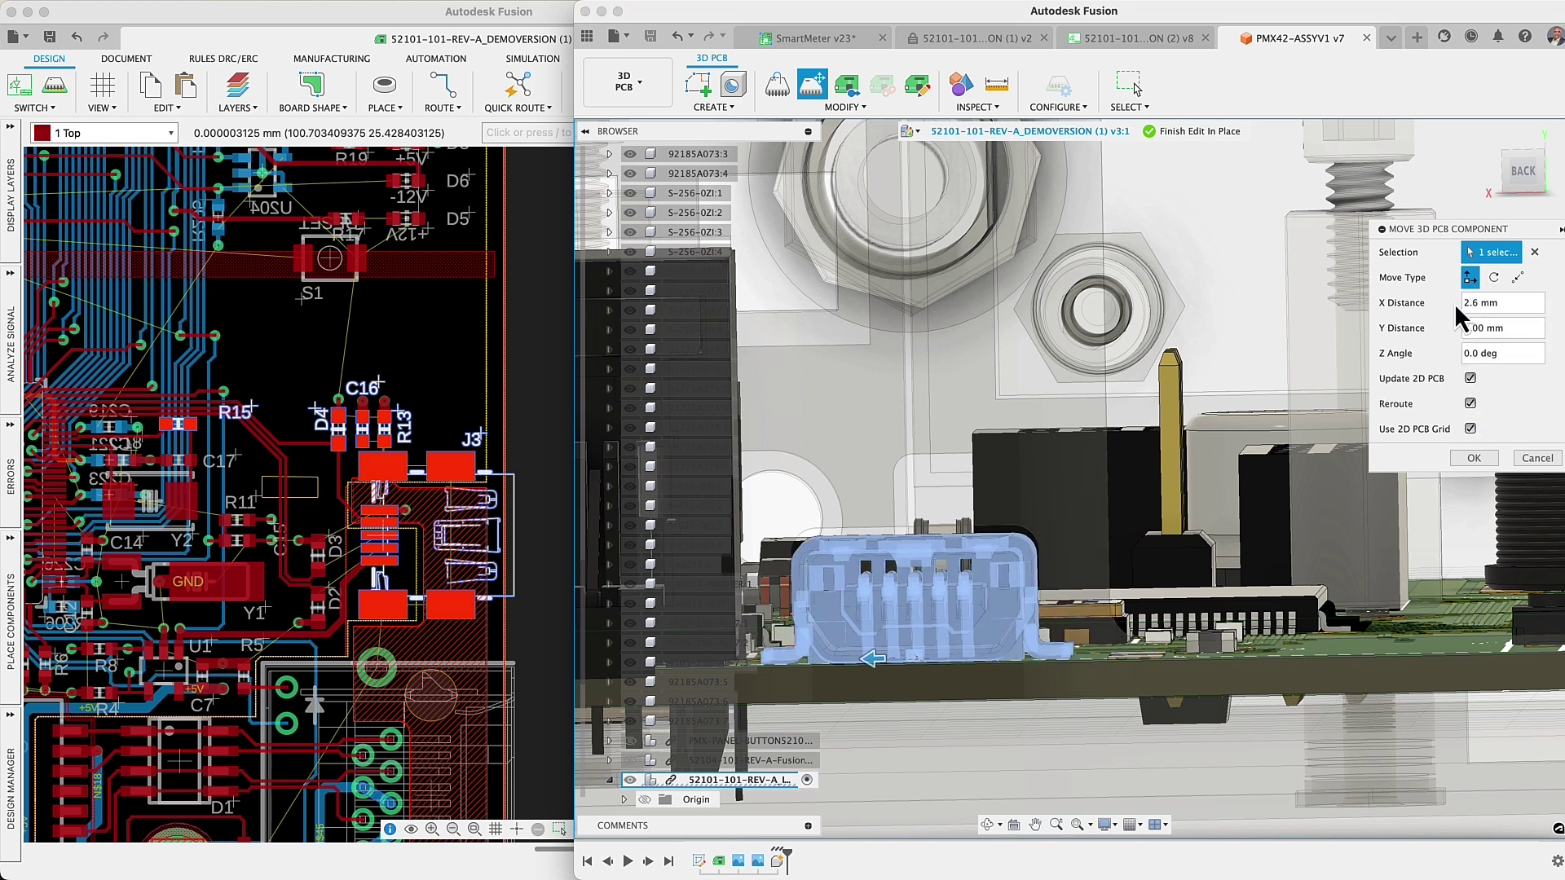
pyautogui.click(1478, 460)
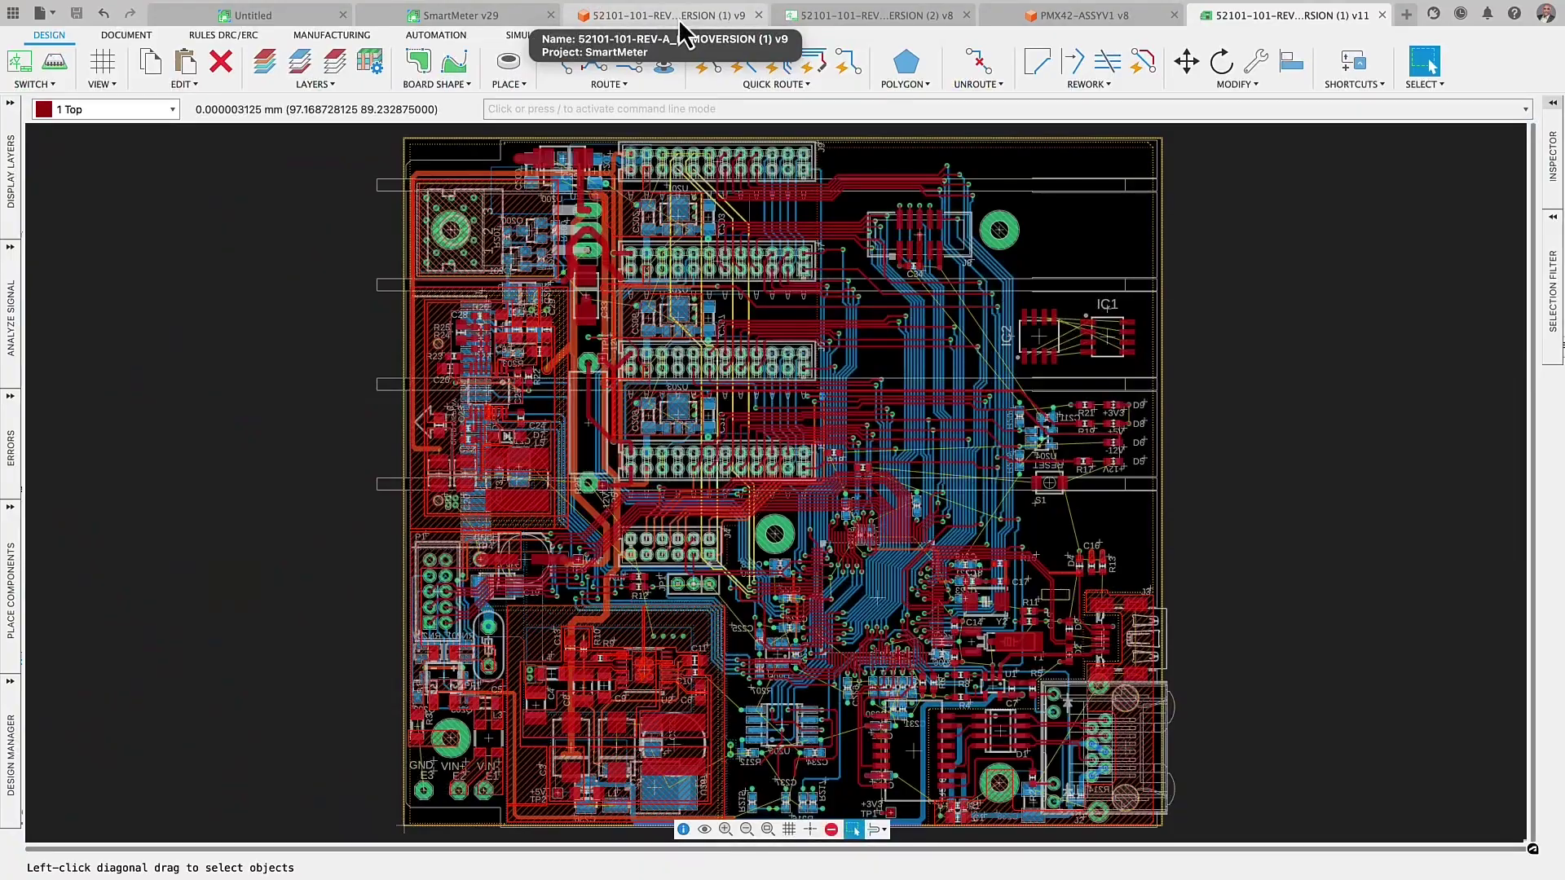
# In the 3D PCB document, sketch four rectangles of about 15.9 by 1.8 mm over the board's edge slots and finish the sketch.
pyautogui.click(678, 18)
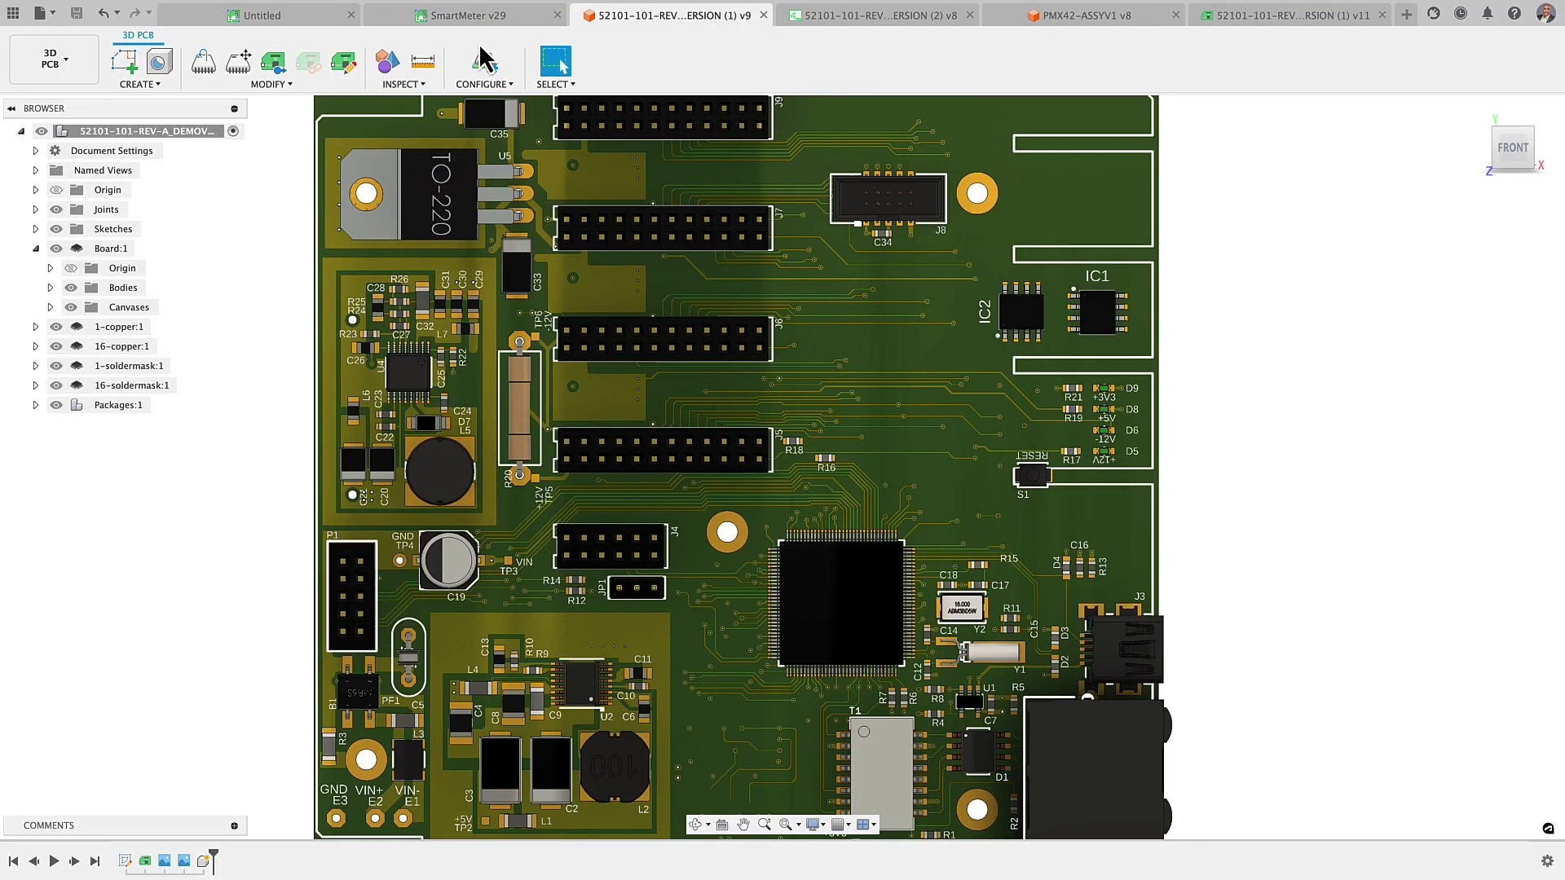
pyautogui.click(129, 70)
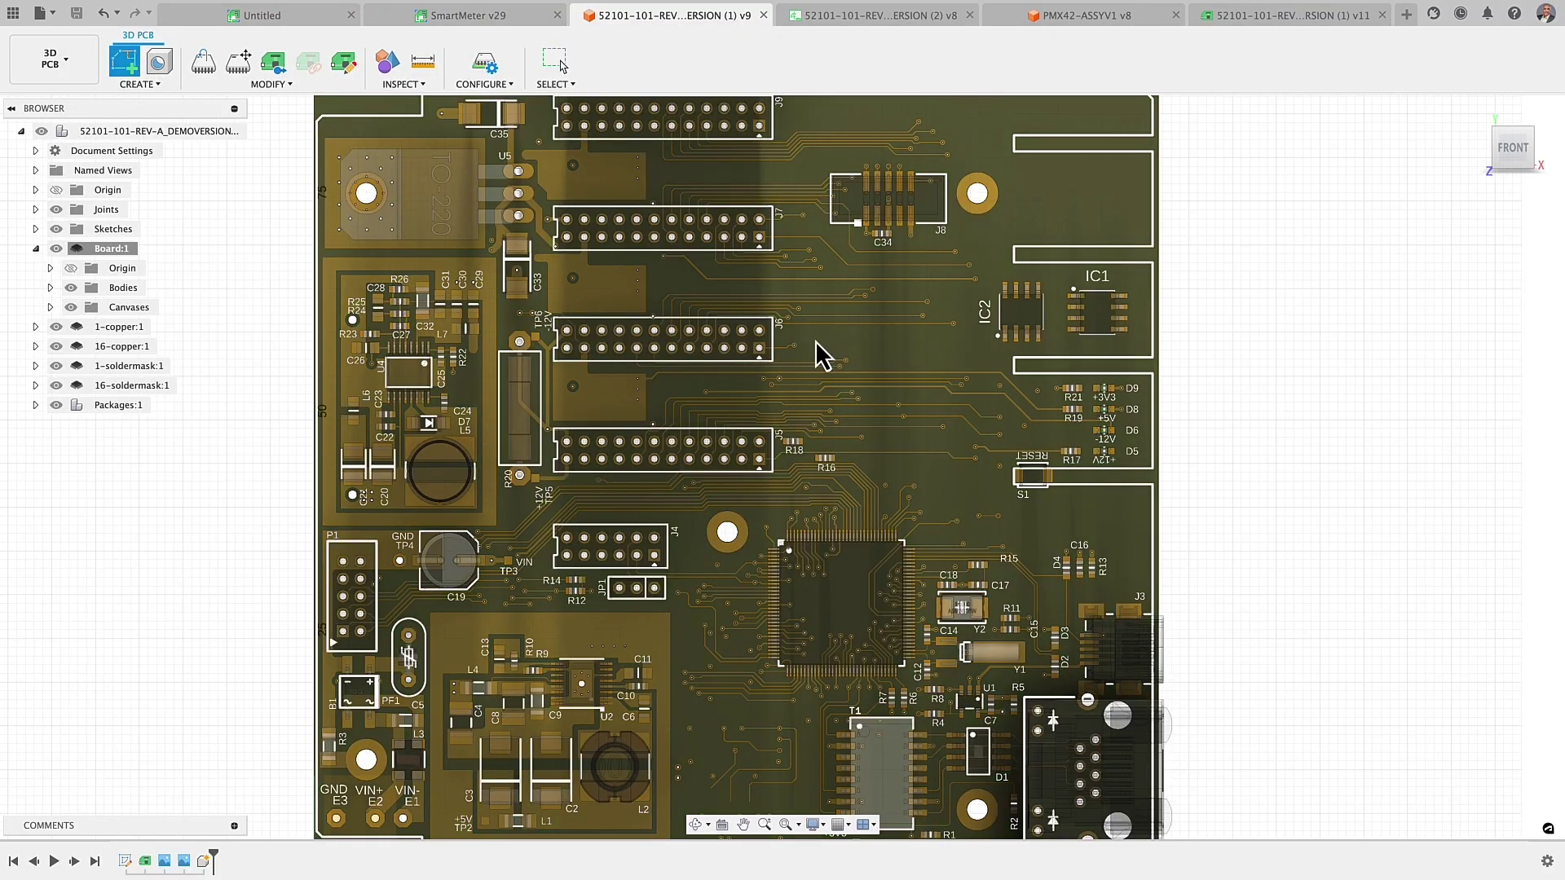
pyautogui.press('r')
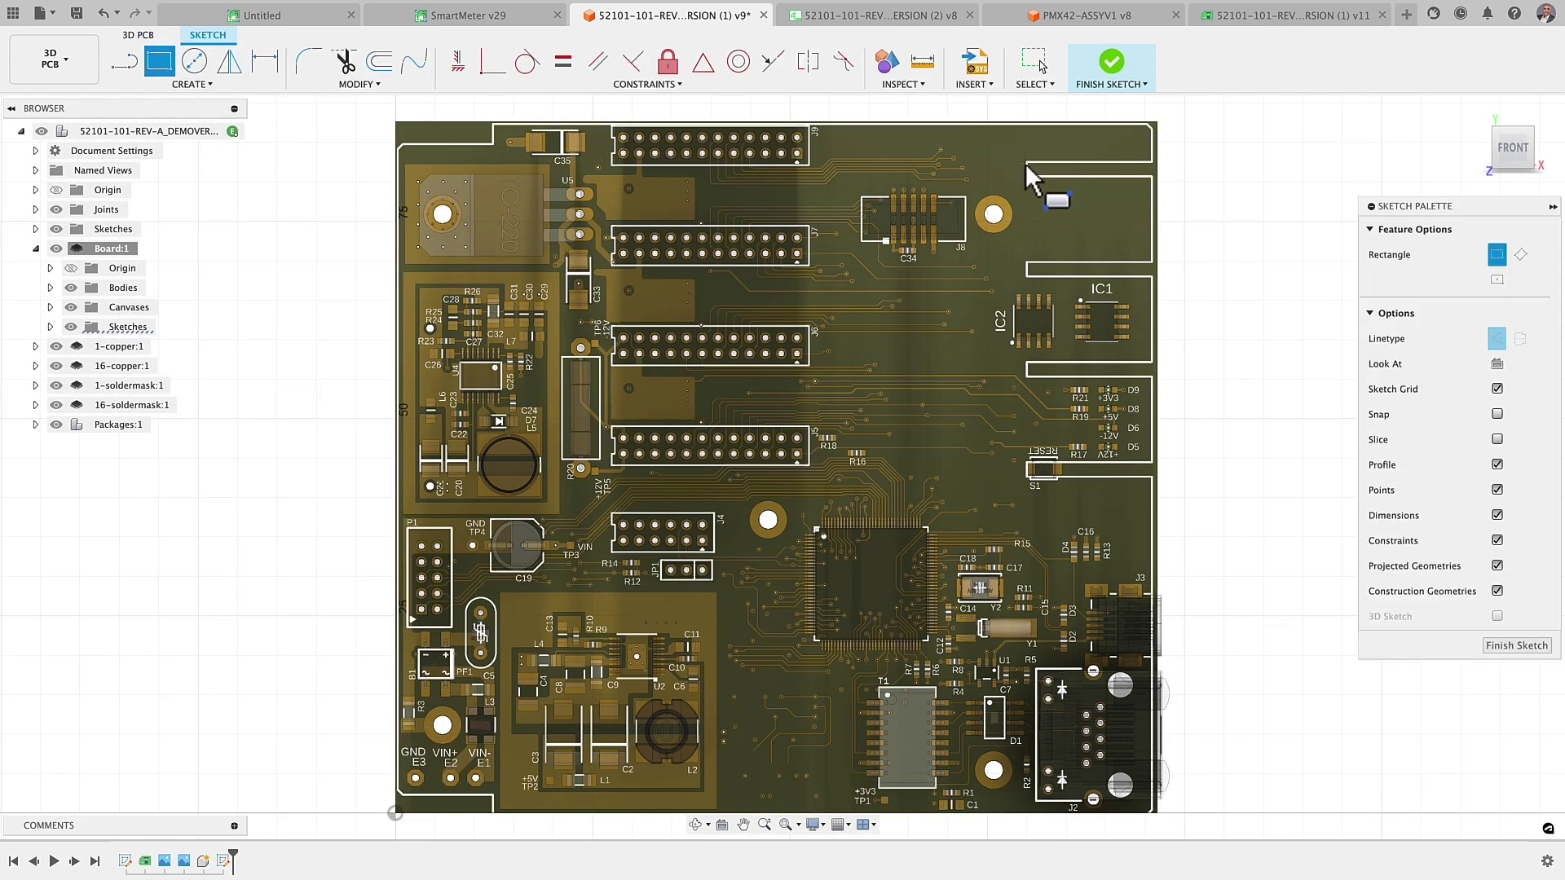
pyautogui.click(1025, 163)
pyautogui.click(1150, 178)
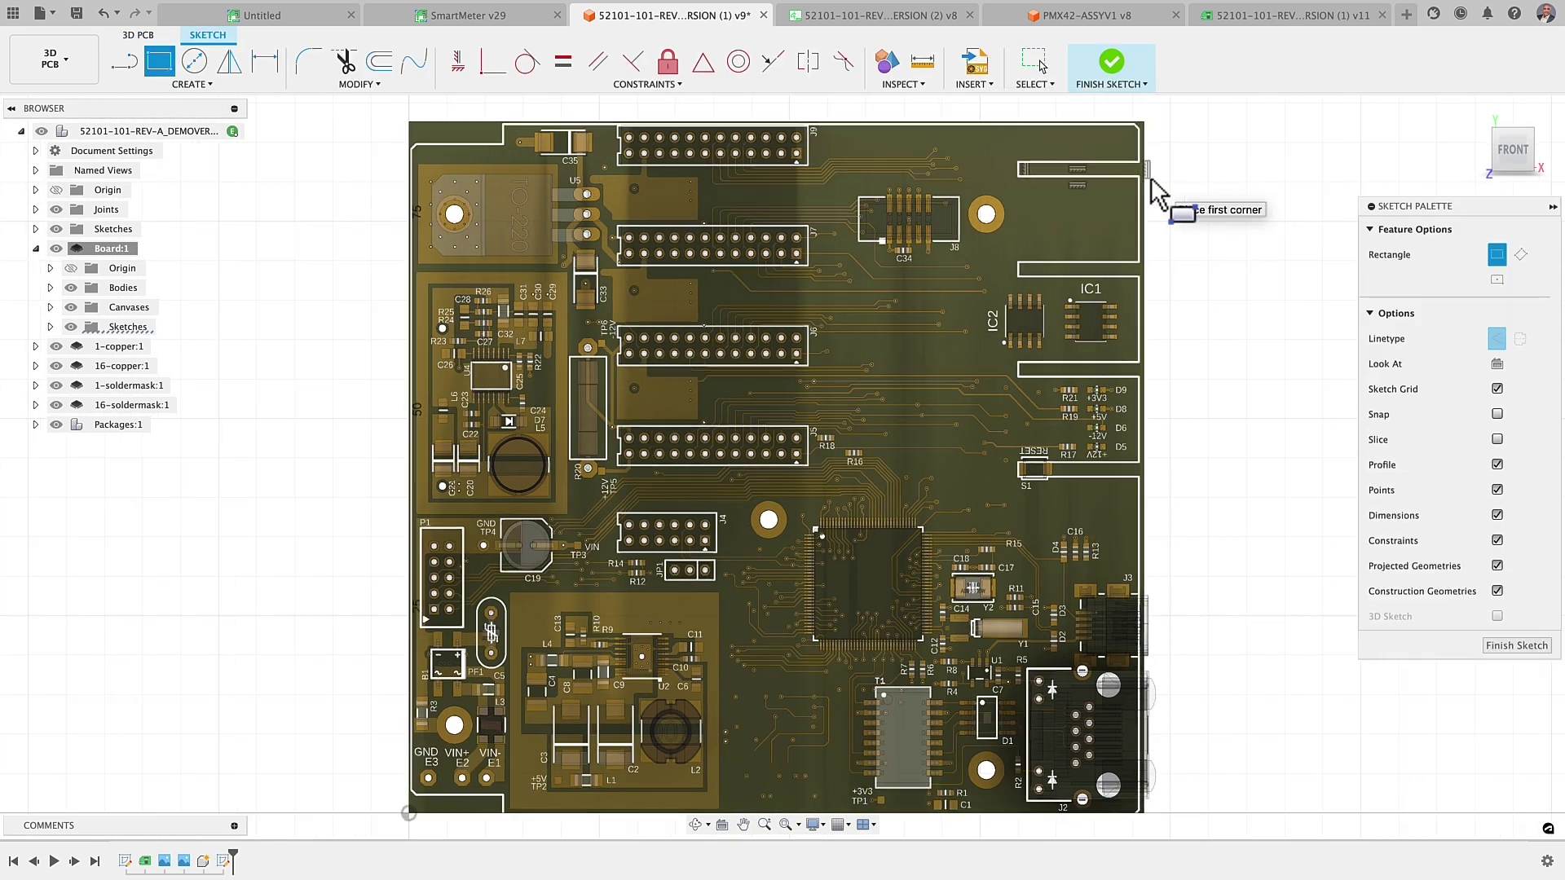
pyautogui.click(1122, 490)
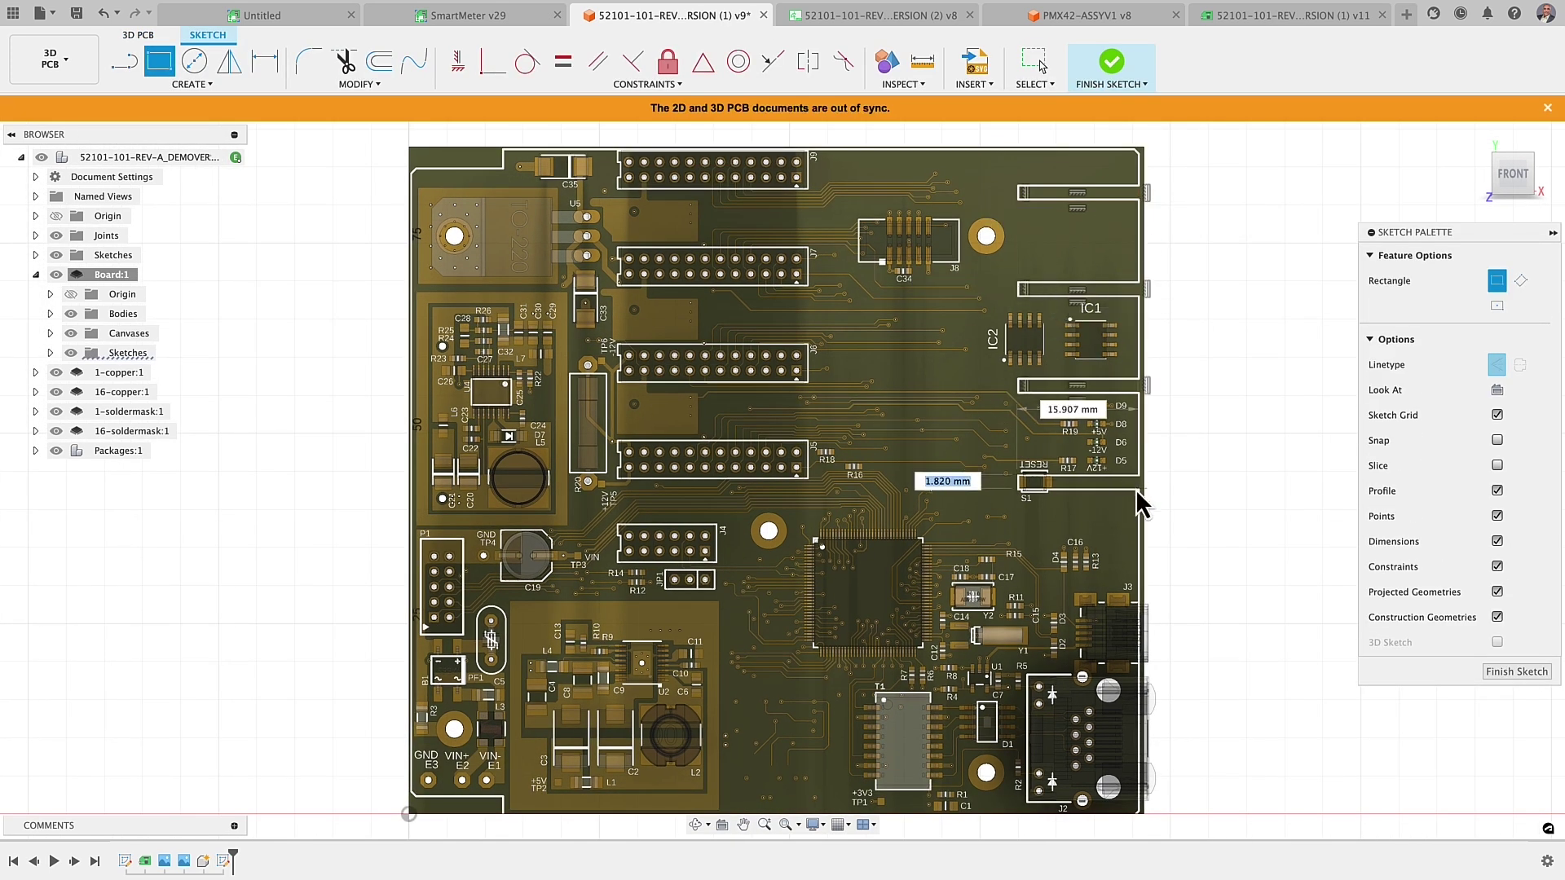
pyautogui.click(1140, 491)
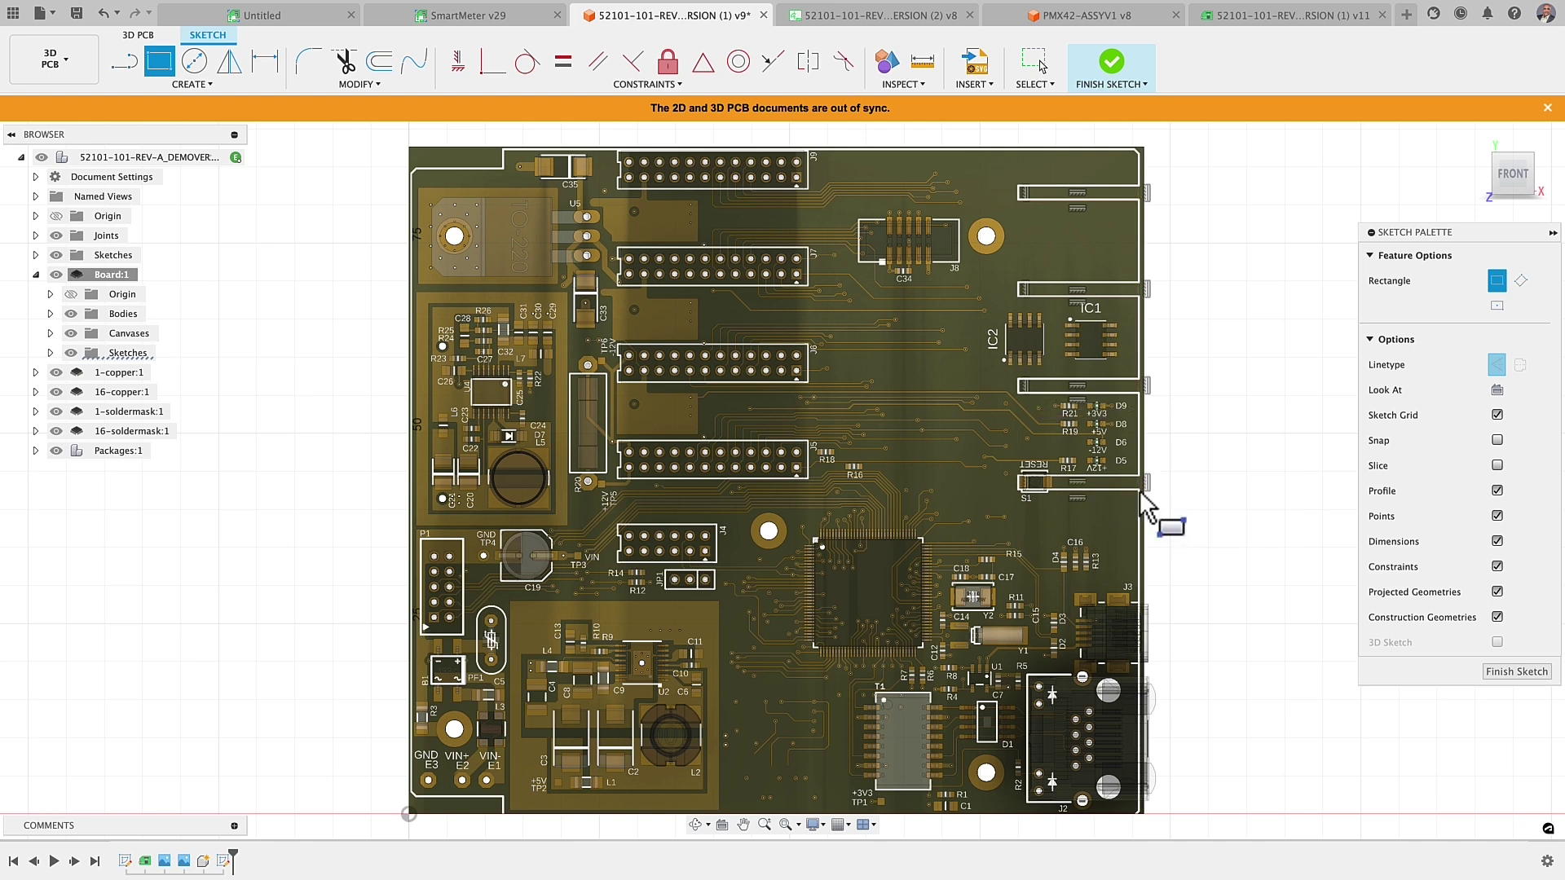
pyautogui.click(1489, 669)
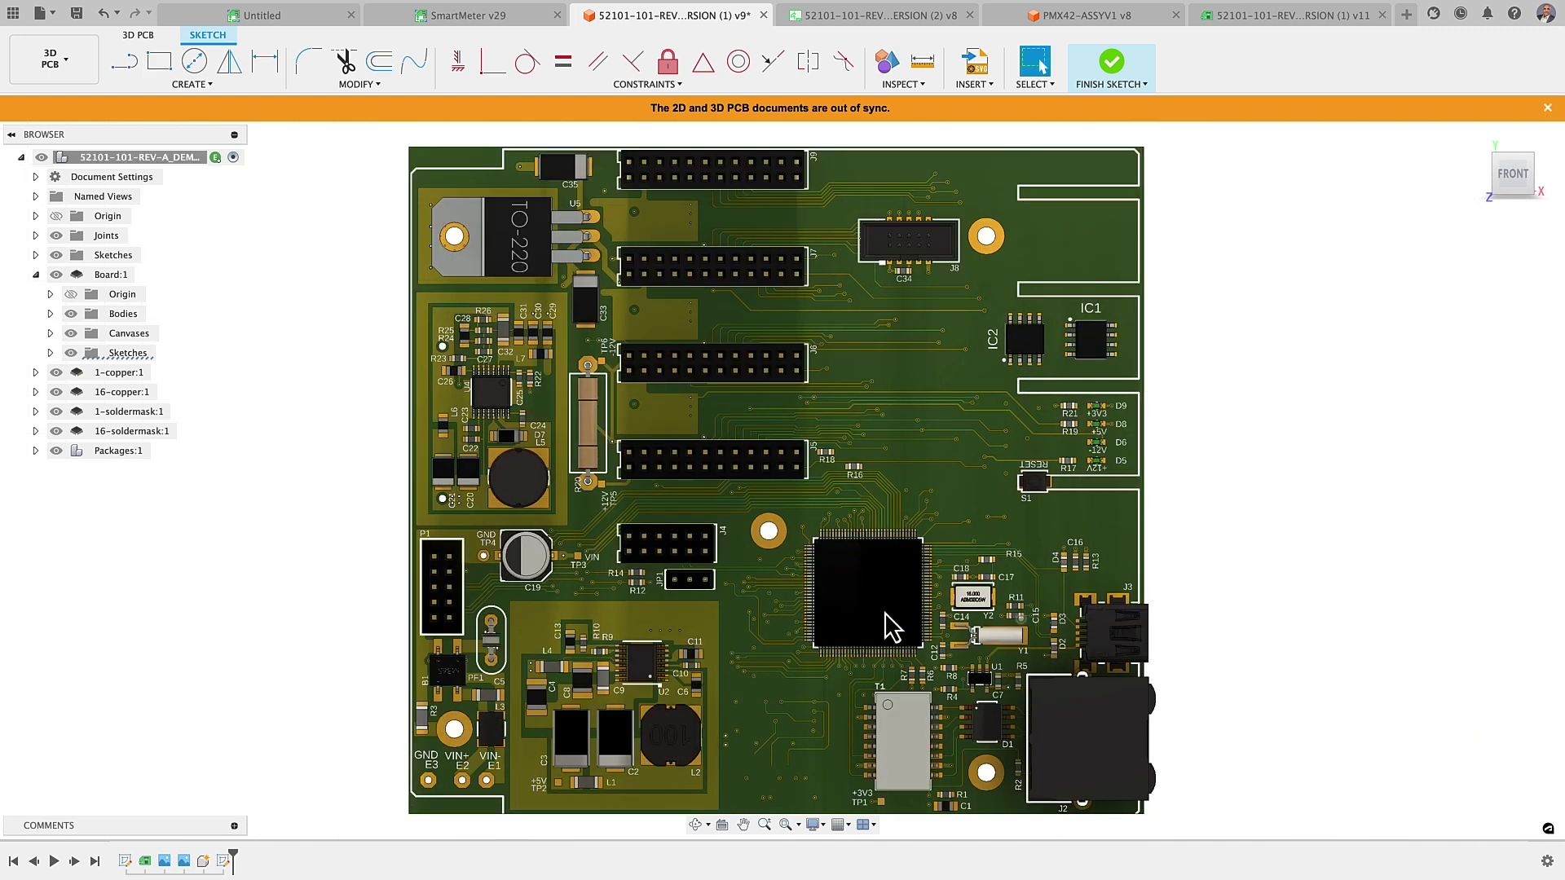
# Hide the board's canvases and push the sketch changes to the 2D PCB.
pyautogui.click(70, 333)
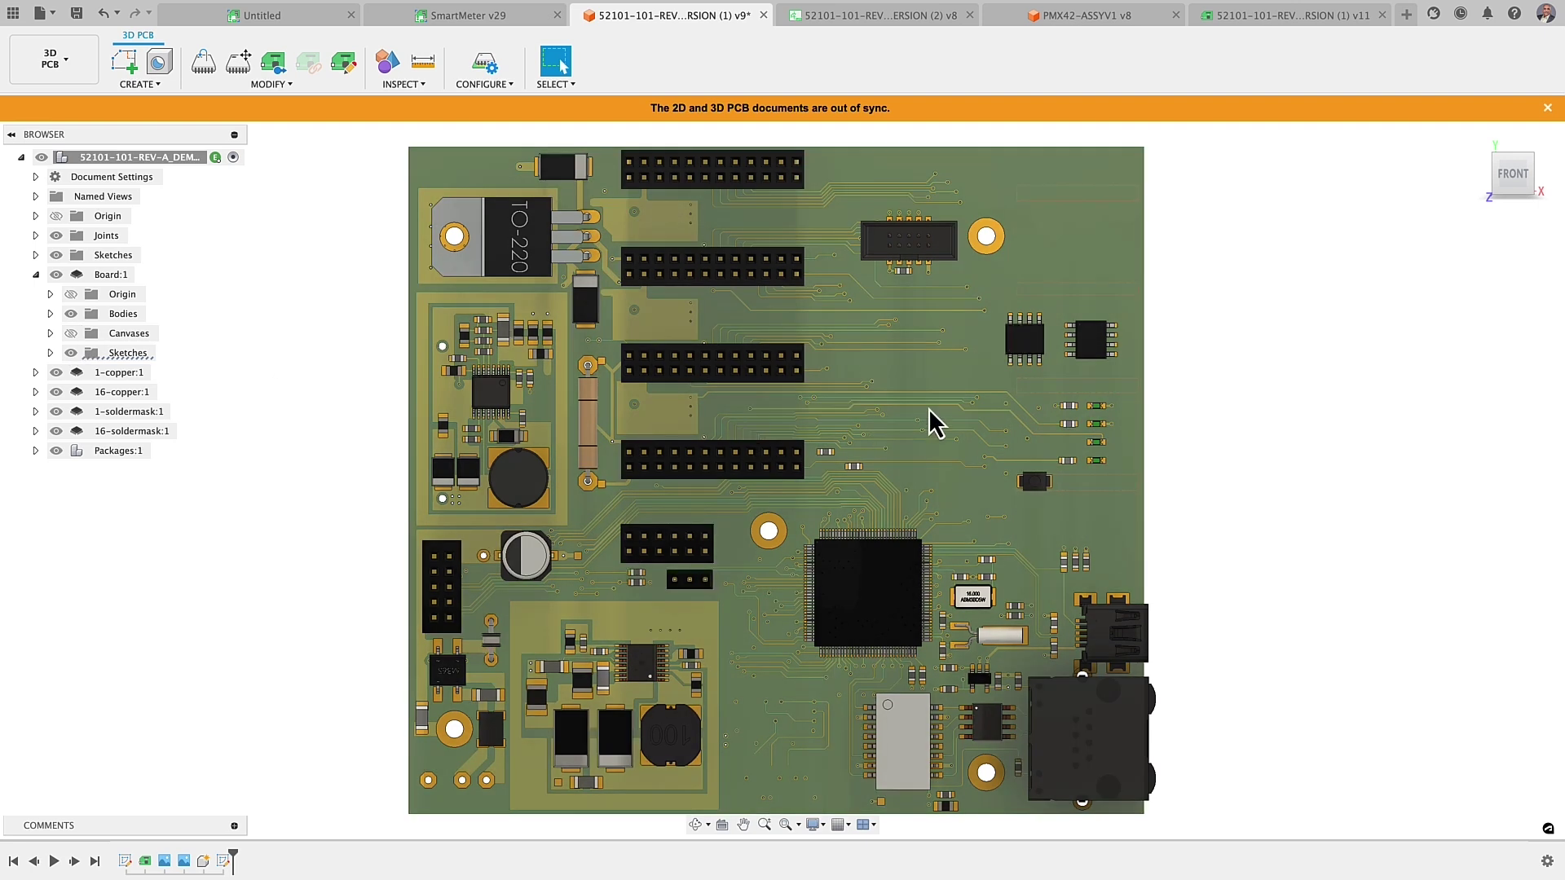
pyautogui.scroll(5, 1077, 403)
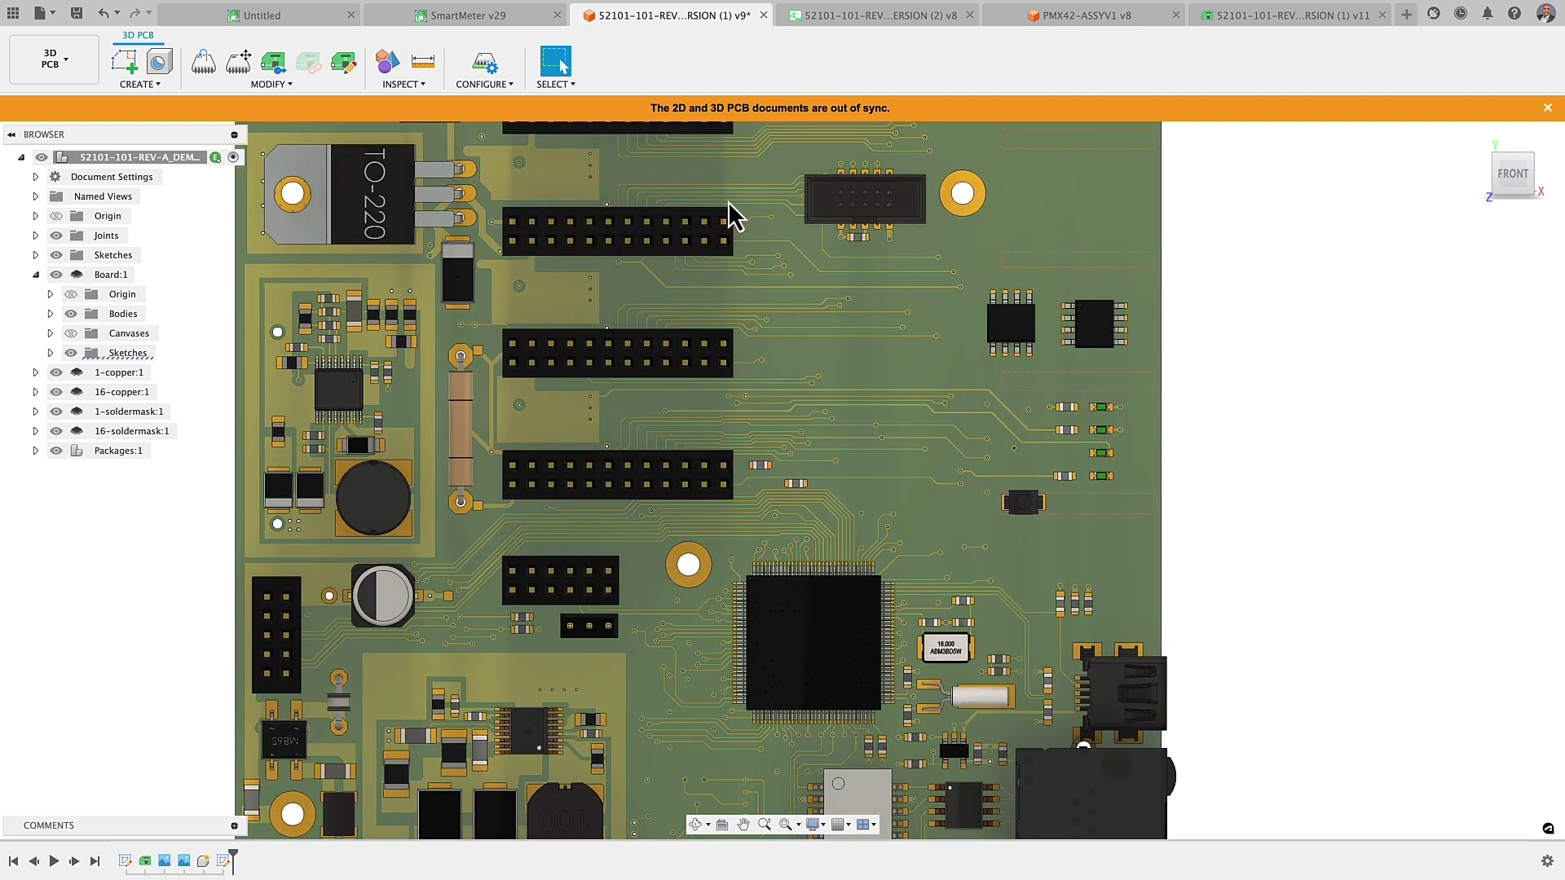
pyautogui.click(274, 63)
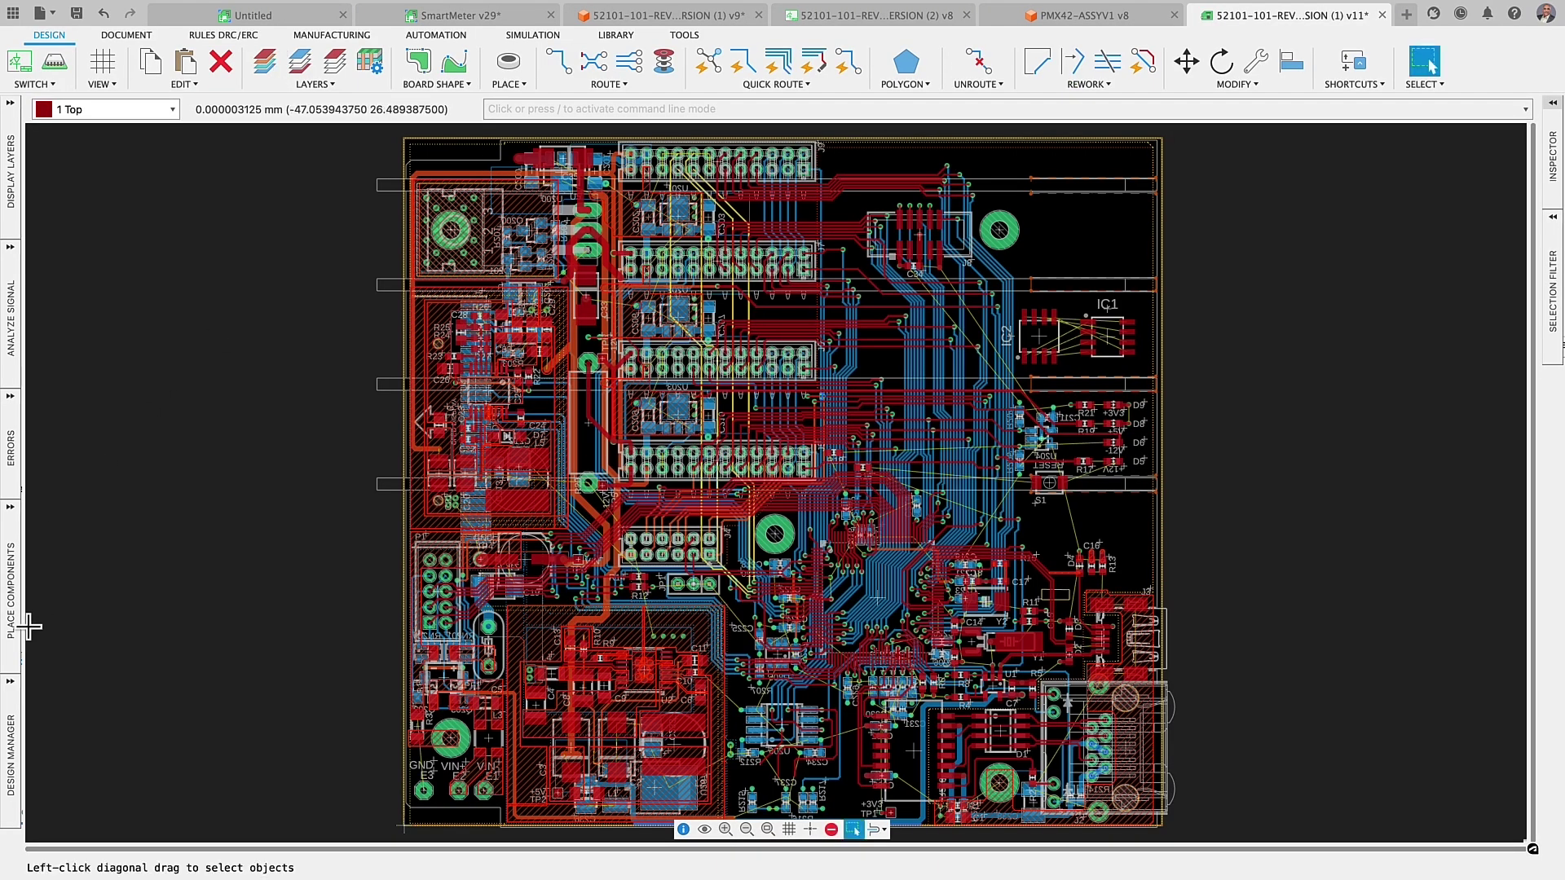
# List the PCB Sketches in the Design Manager and locate Sketch3 on the 2D board.
pyautogui.click(11, 734)
pyautogui.click(302, 193)
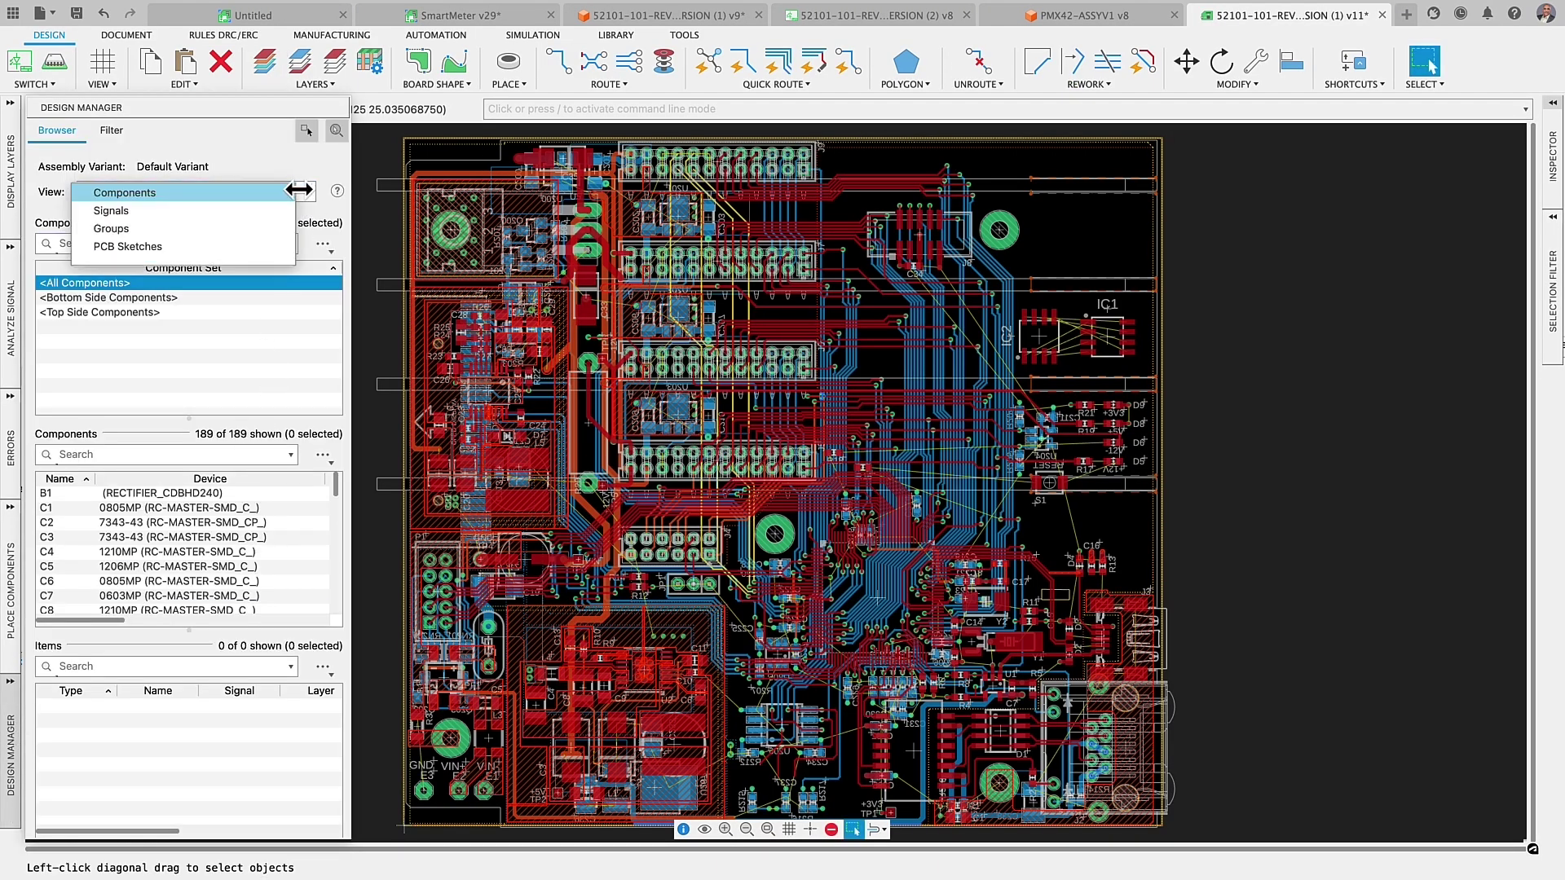
pyautogui.click(199, 254)
pyautogui.click(110, 317)
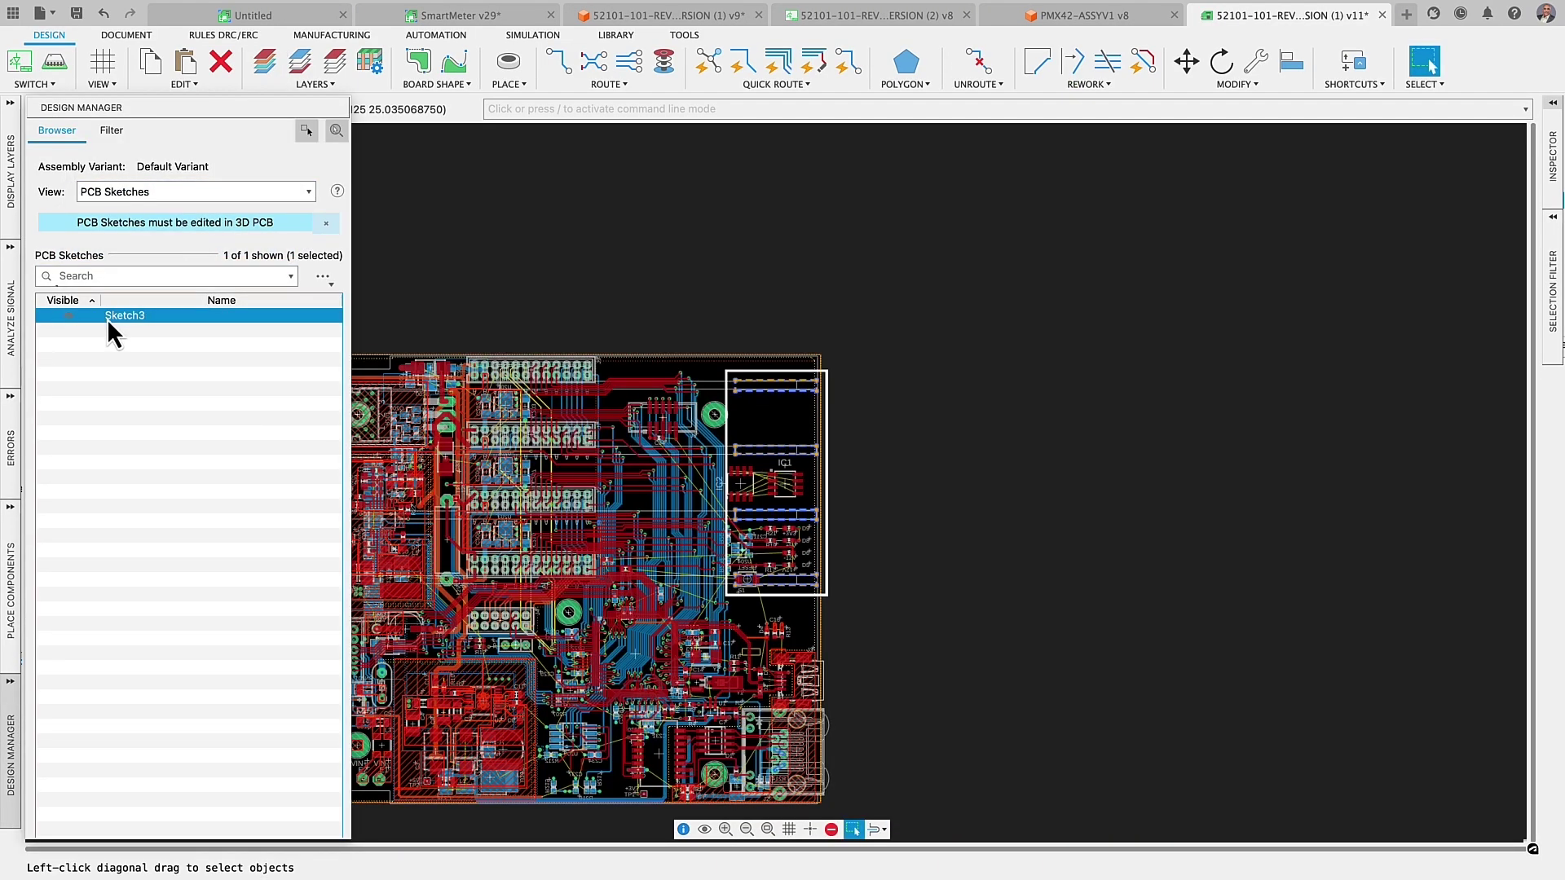
pyautogui.scroll(4, 678, 491)
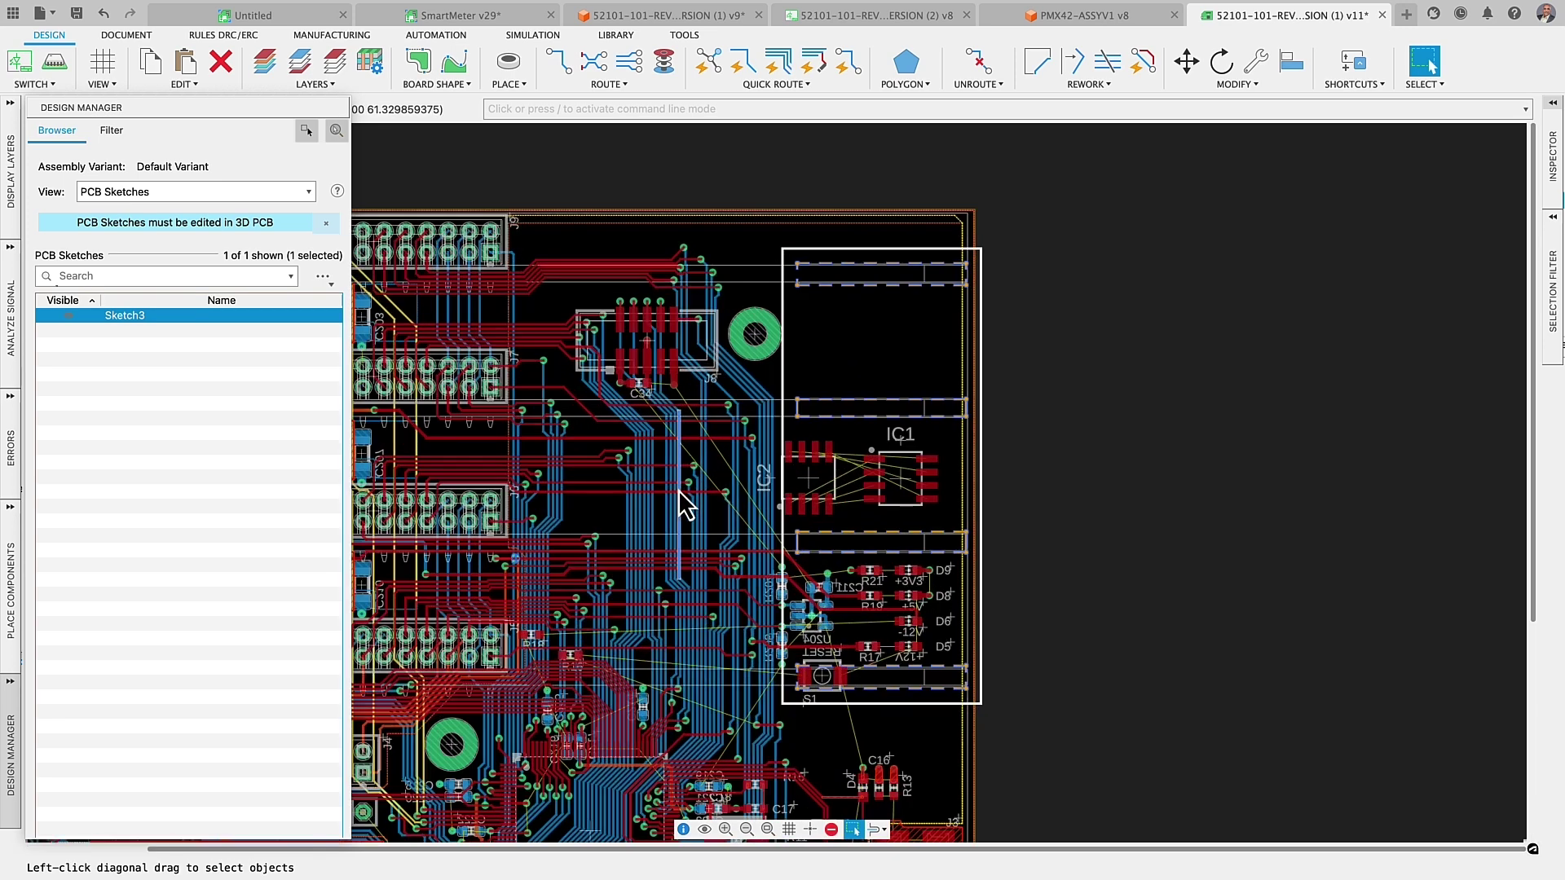
pyautogui.scroll(1, 678, 491)
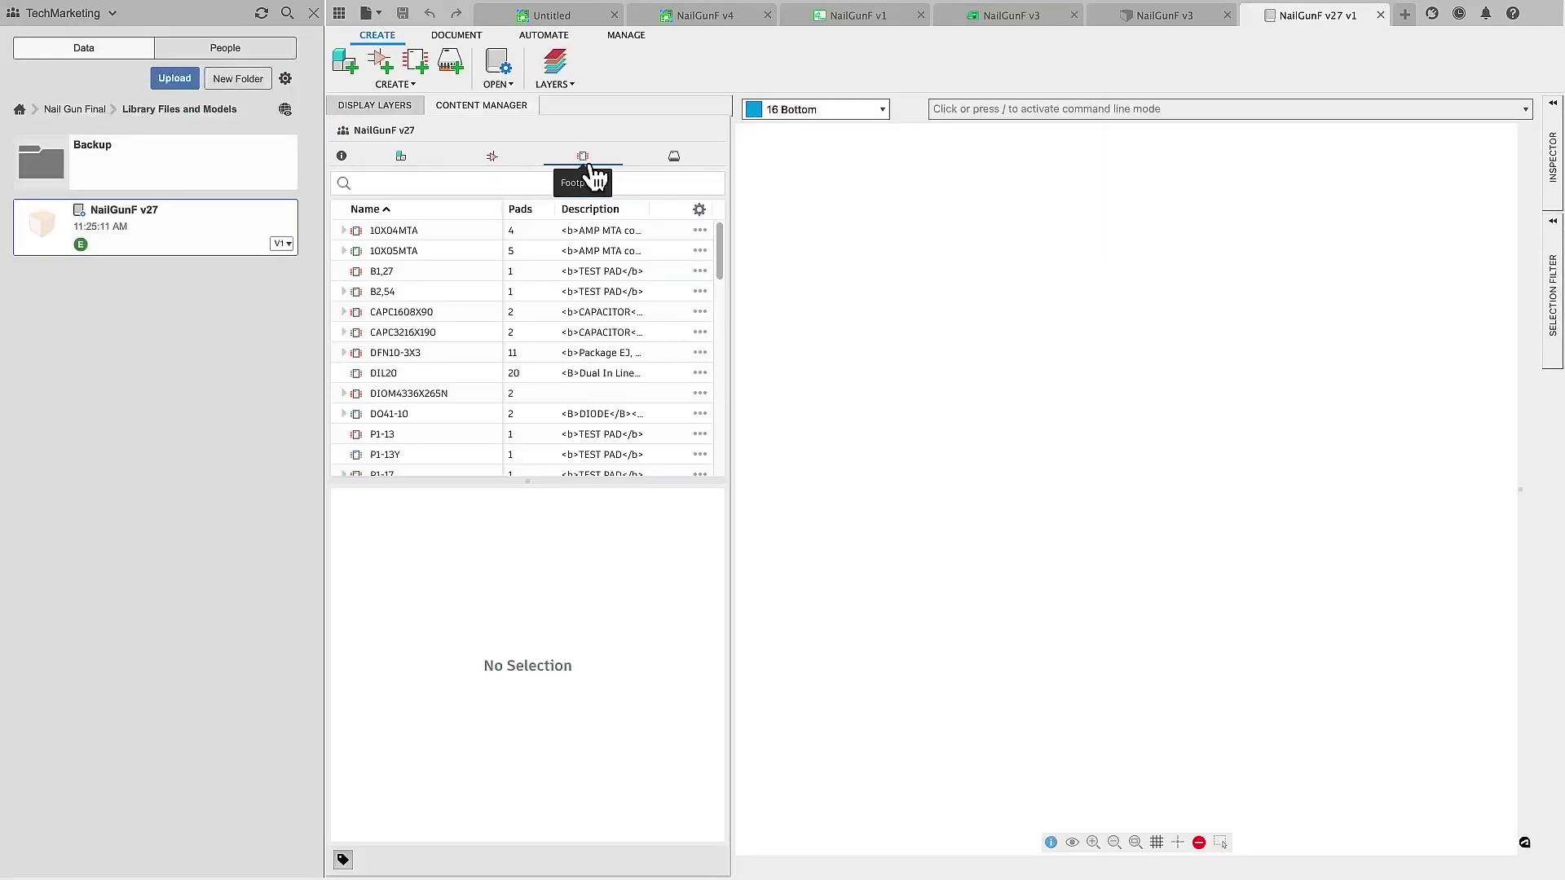
# Toggle the Use Placeholder option for footprint B1,27 in the NailGunF library.
pyautogui.click(432, 272)
pyautogui.rightClick(431, 274)
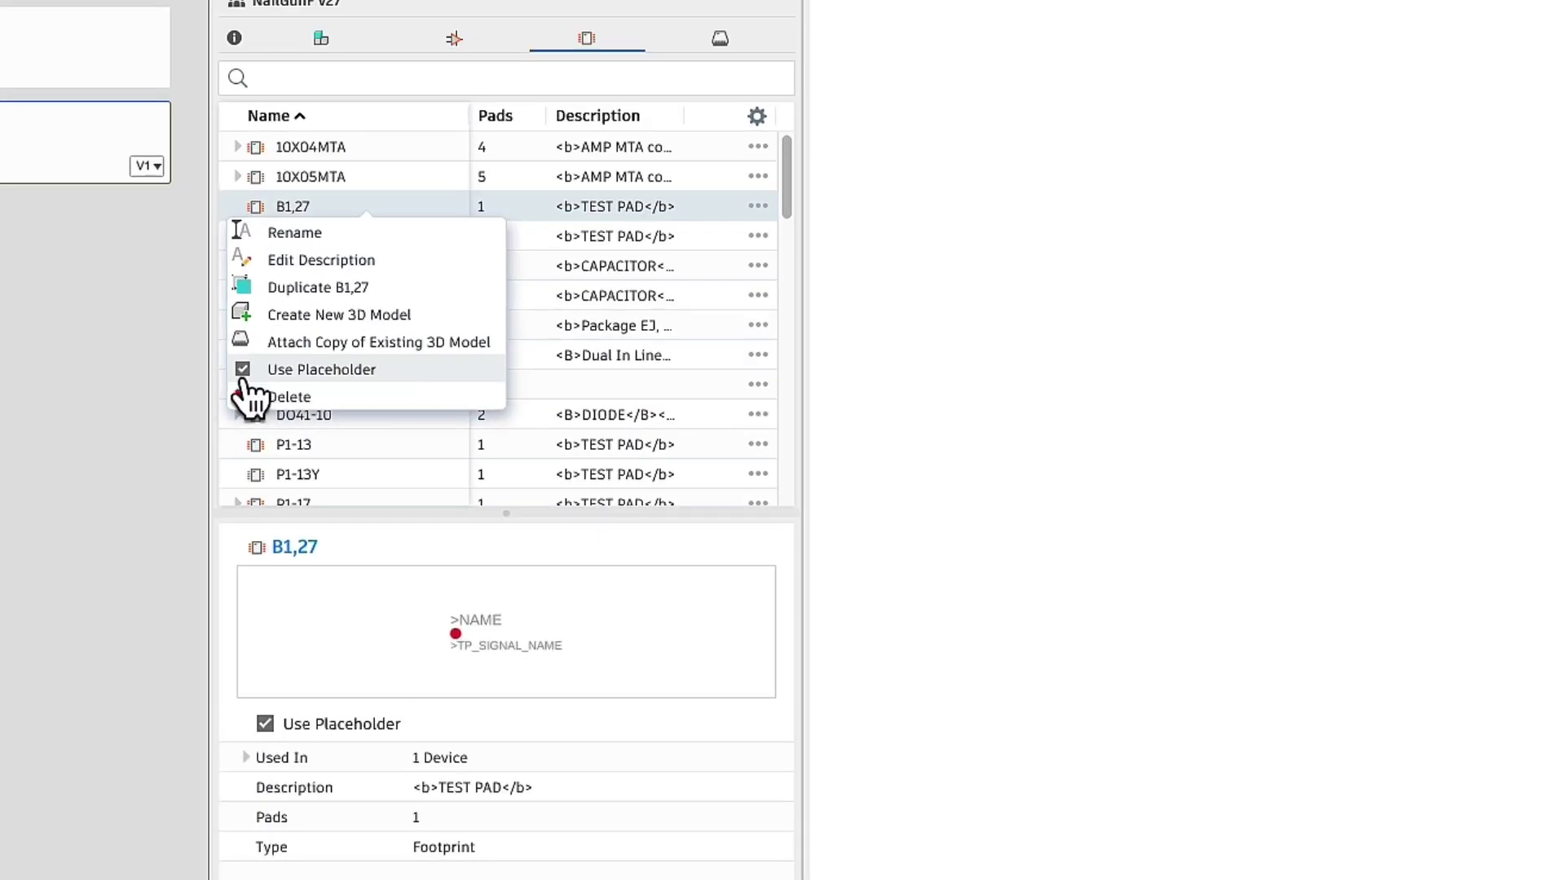
pyautogui.click(246, 378)
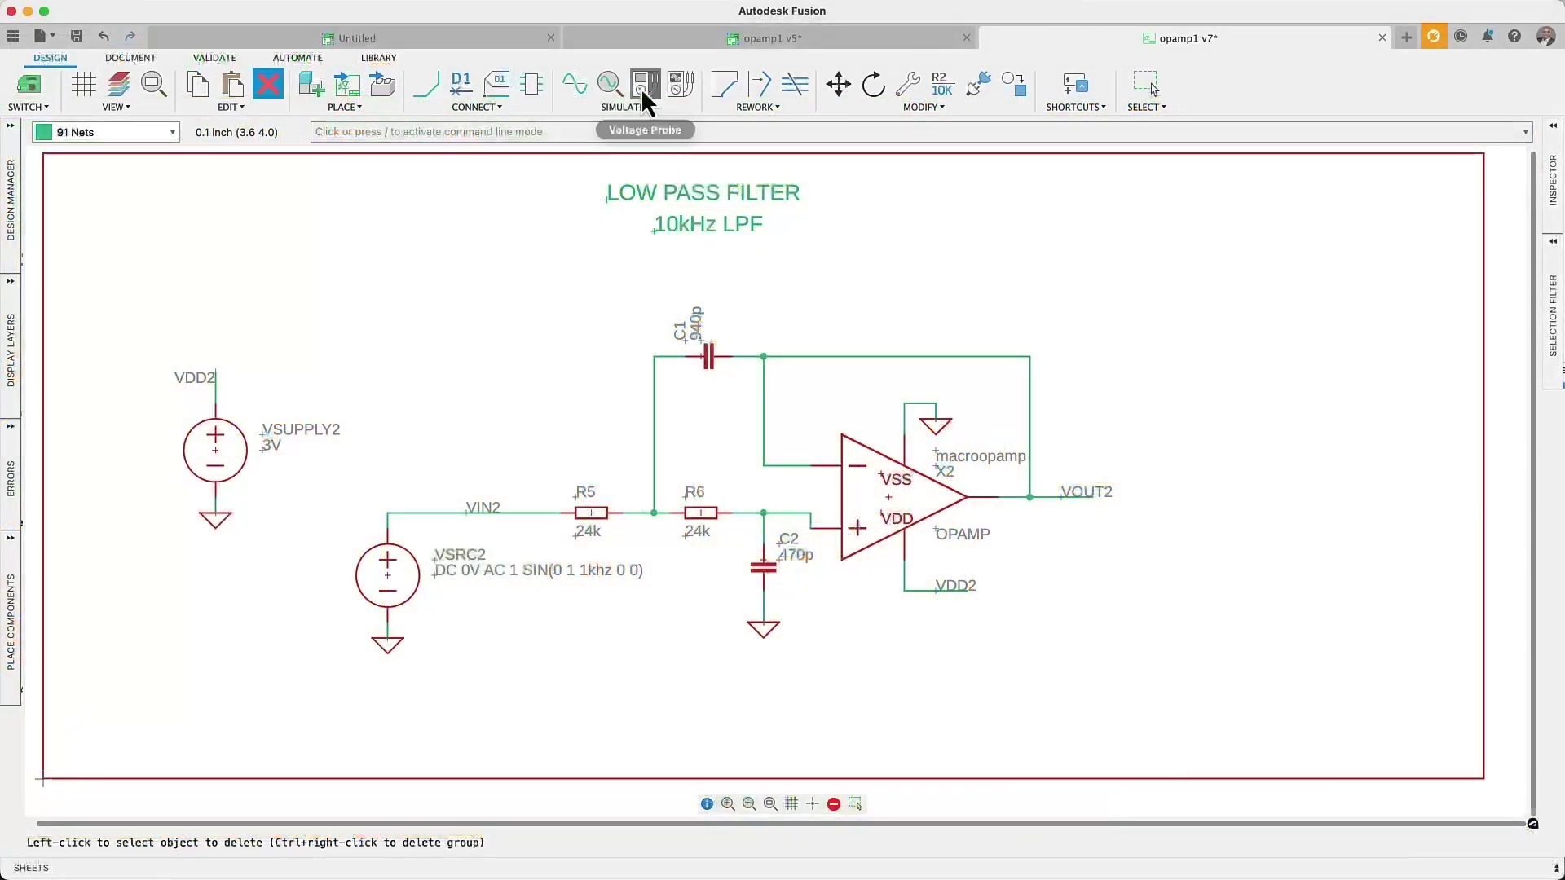
# Place a voltage probe and a phase probe on the VOUT2 net of the low-pass filter schematic.
pyautogui.click(644, 84)
pyautogui.click(1045, 498)
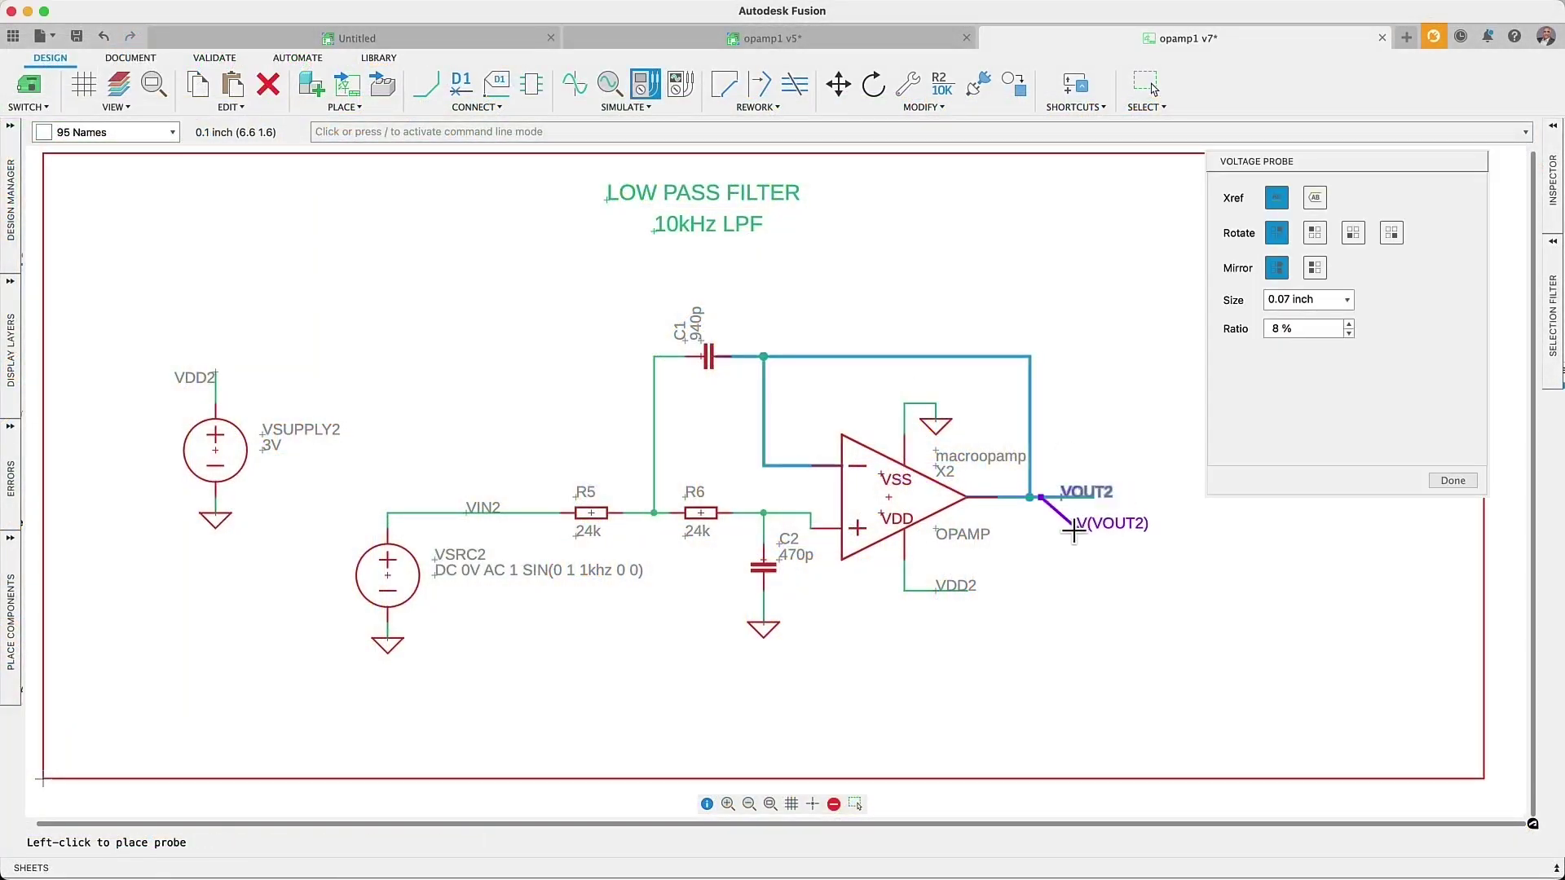
pyautogui.click(1071, 574)
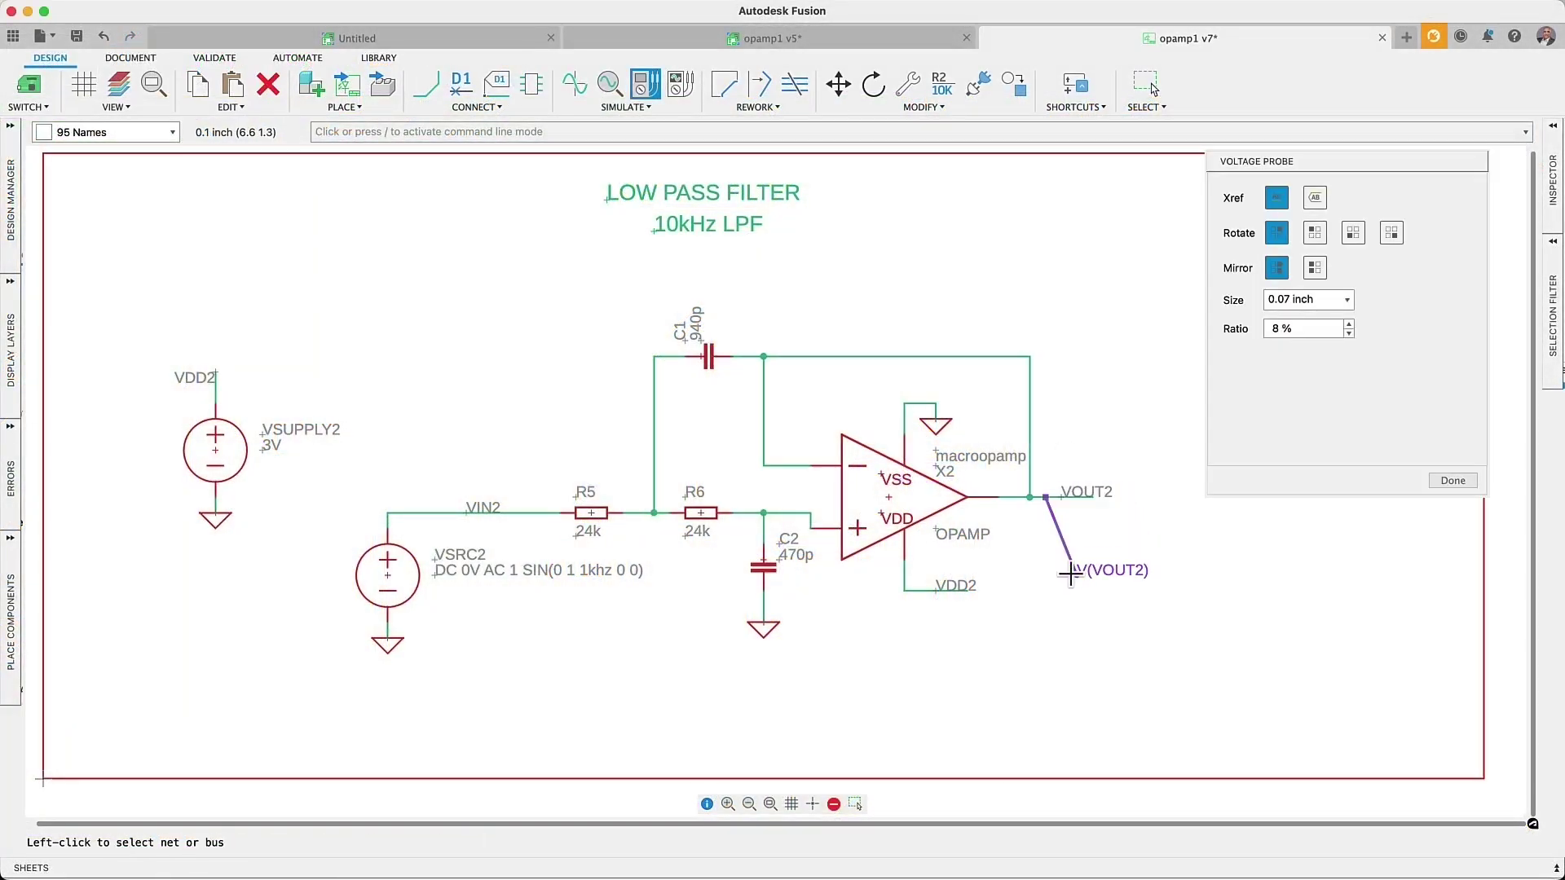
pyautogui.click(681, 84)
pyautogui.click(1051, 497)
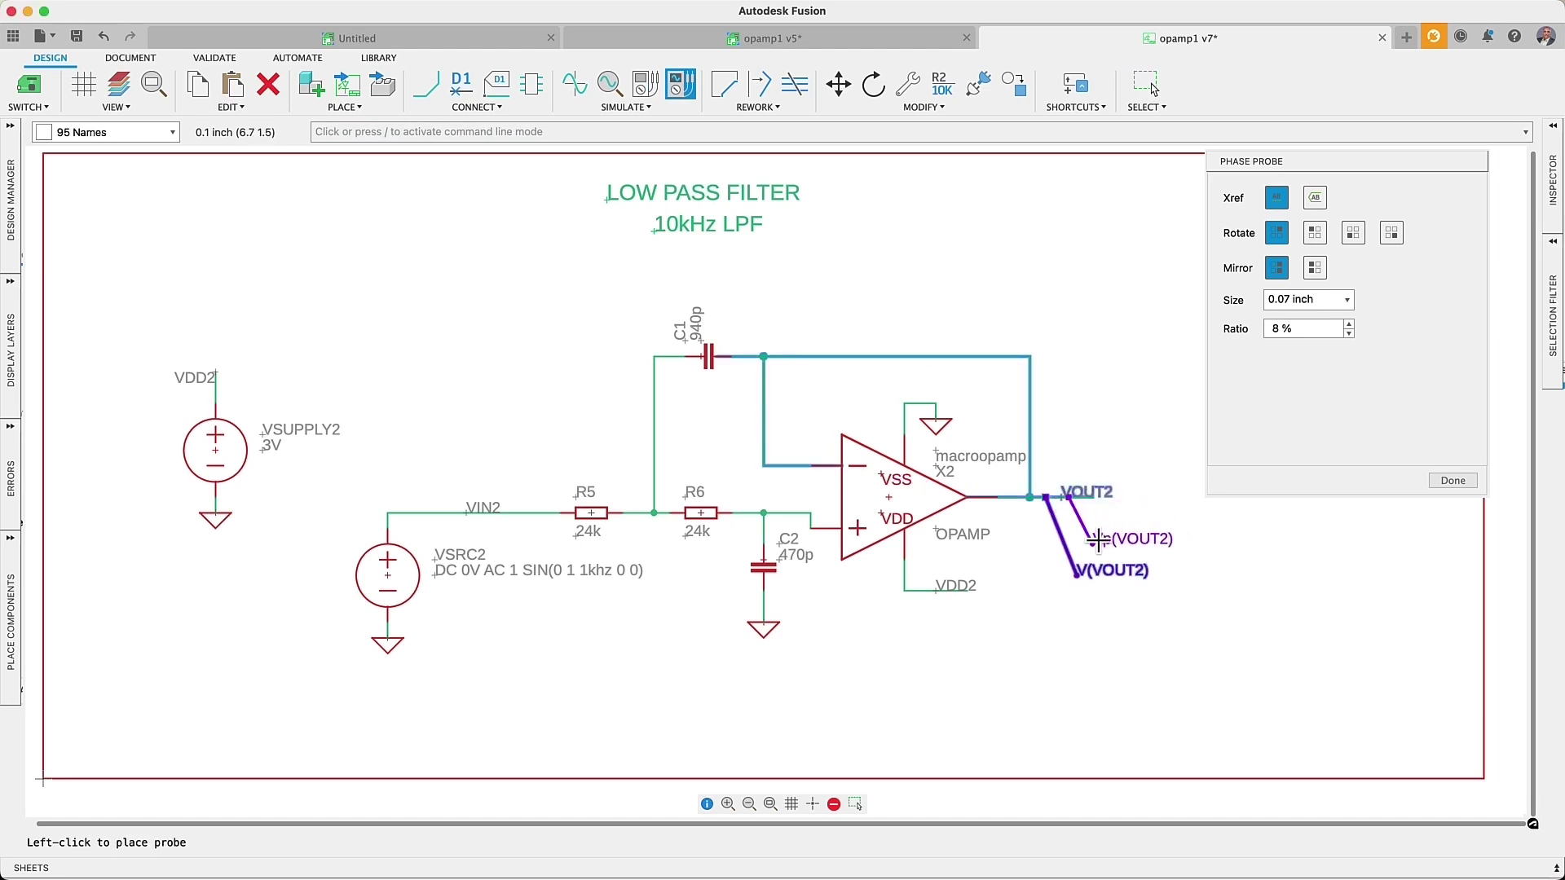
pyautogui.click(1098, 539)
# Run the AC Sweep simulation of the low-pass filter and export its results.
pyautogui.click(577, 88)
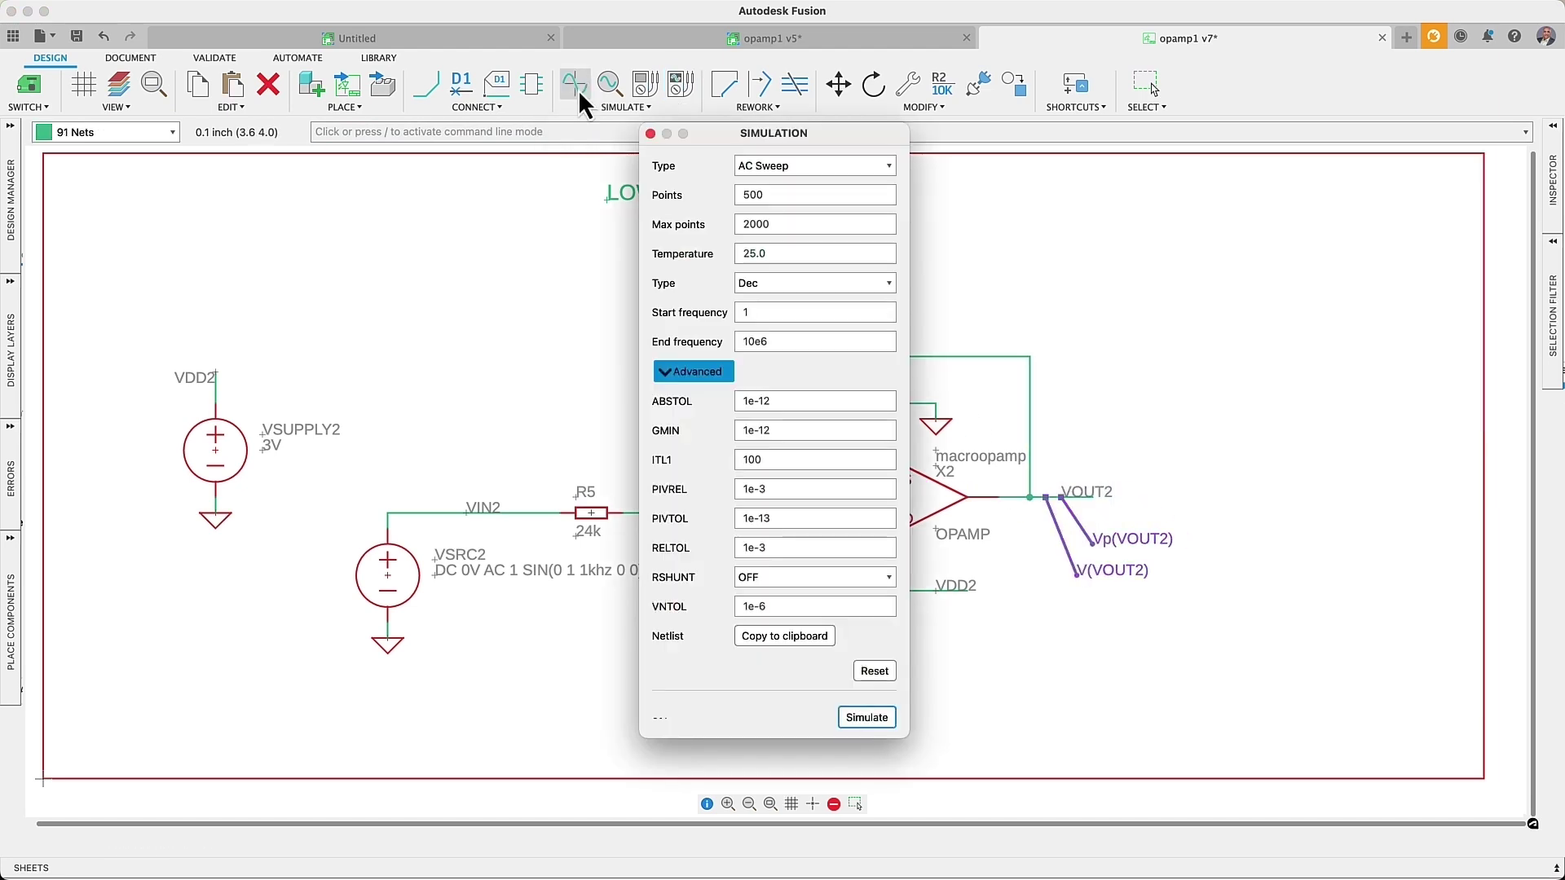
pyautogui.click(857, 717)
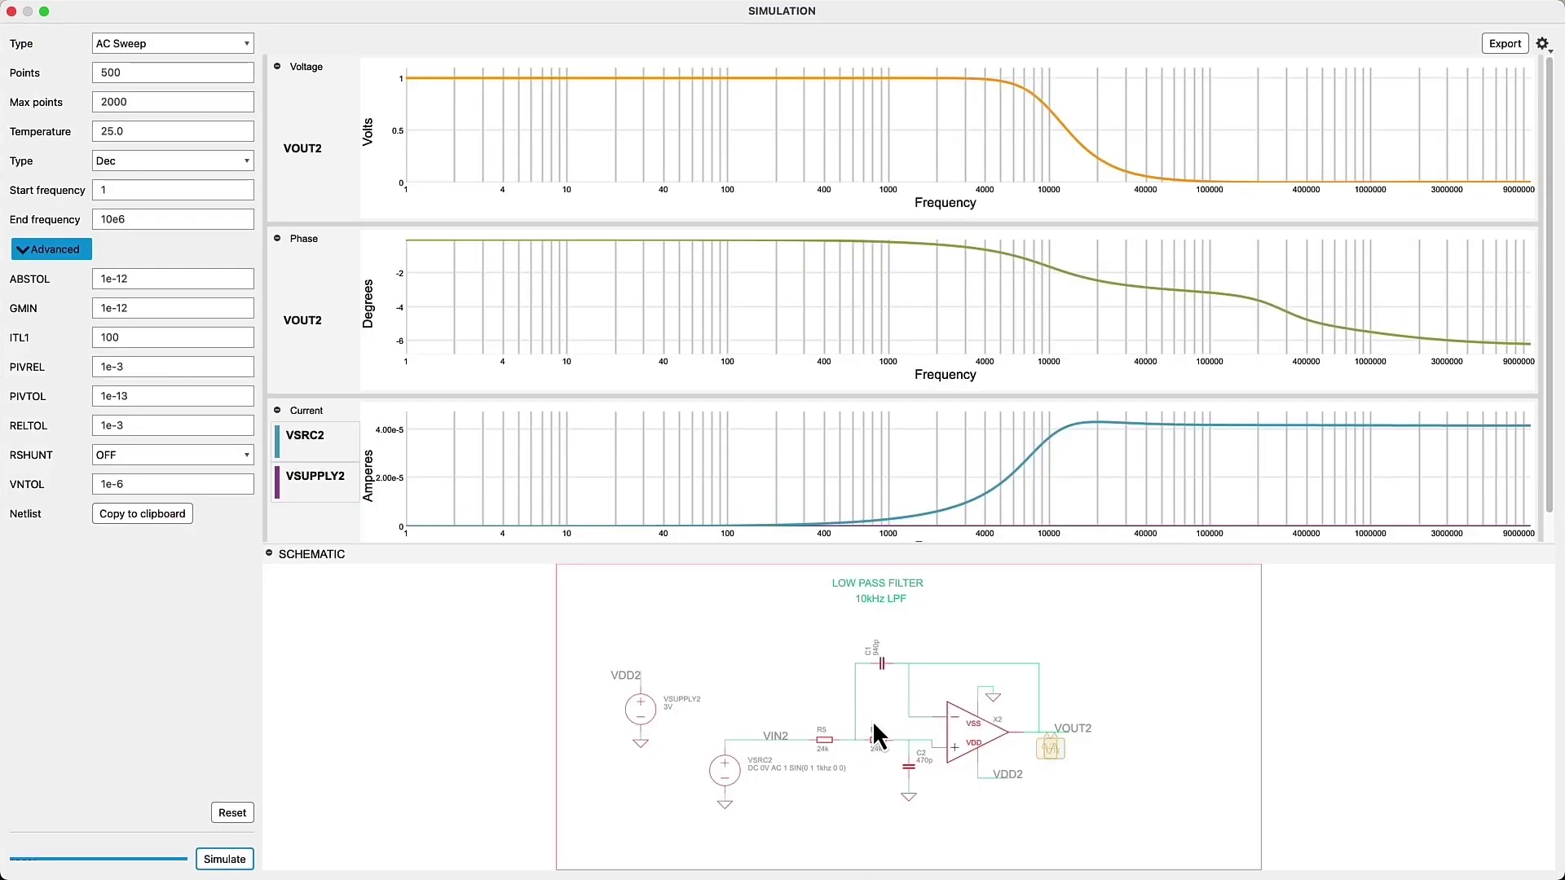
pyautogui.moveTo(1557, 874); pyautogui.dragTo(897, 510)
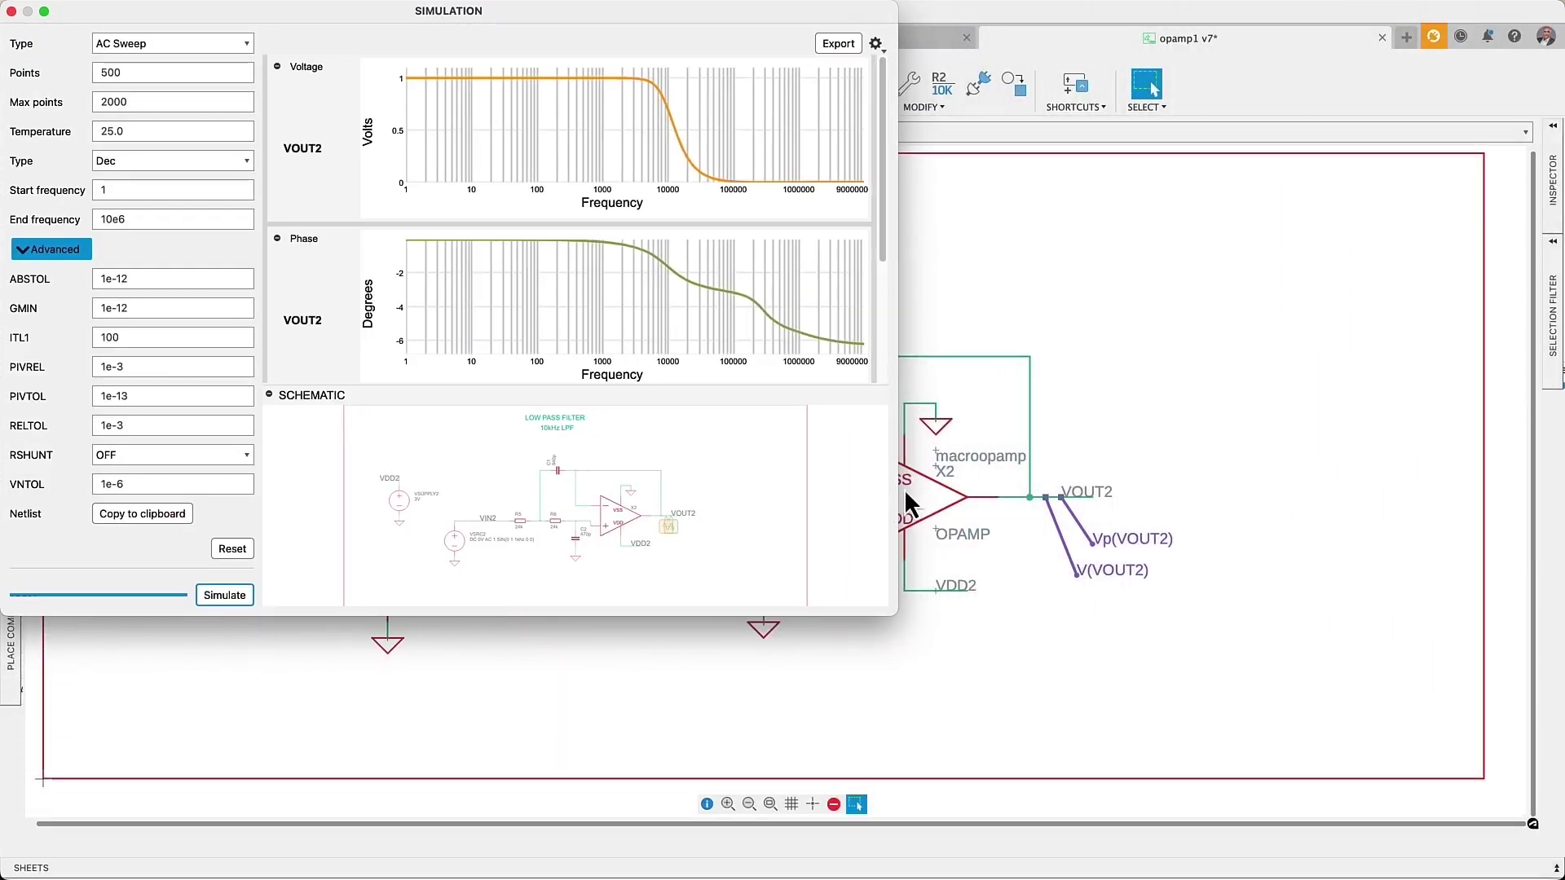
pyautogui.click(825, 41)
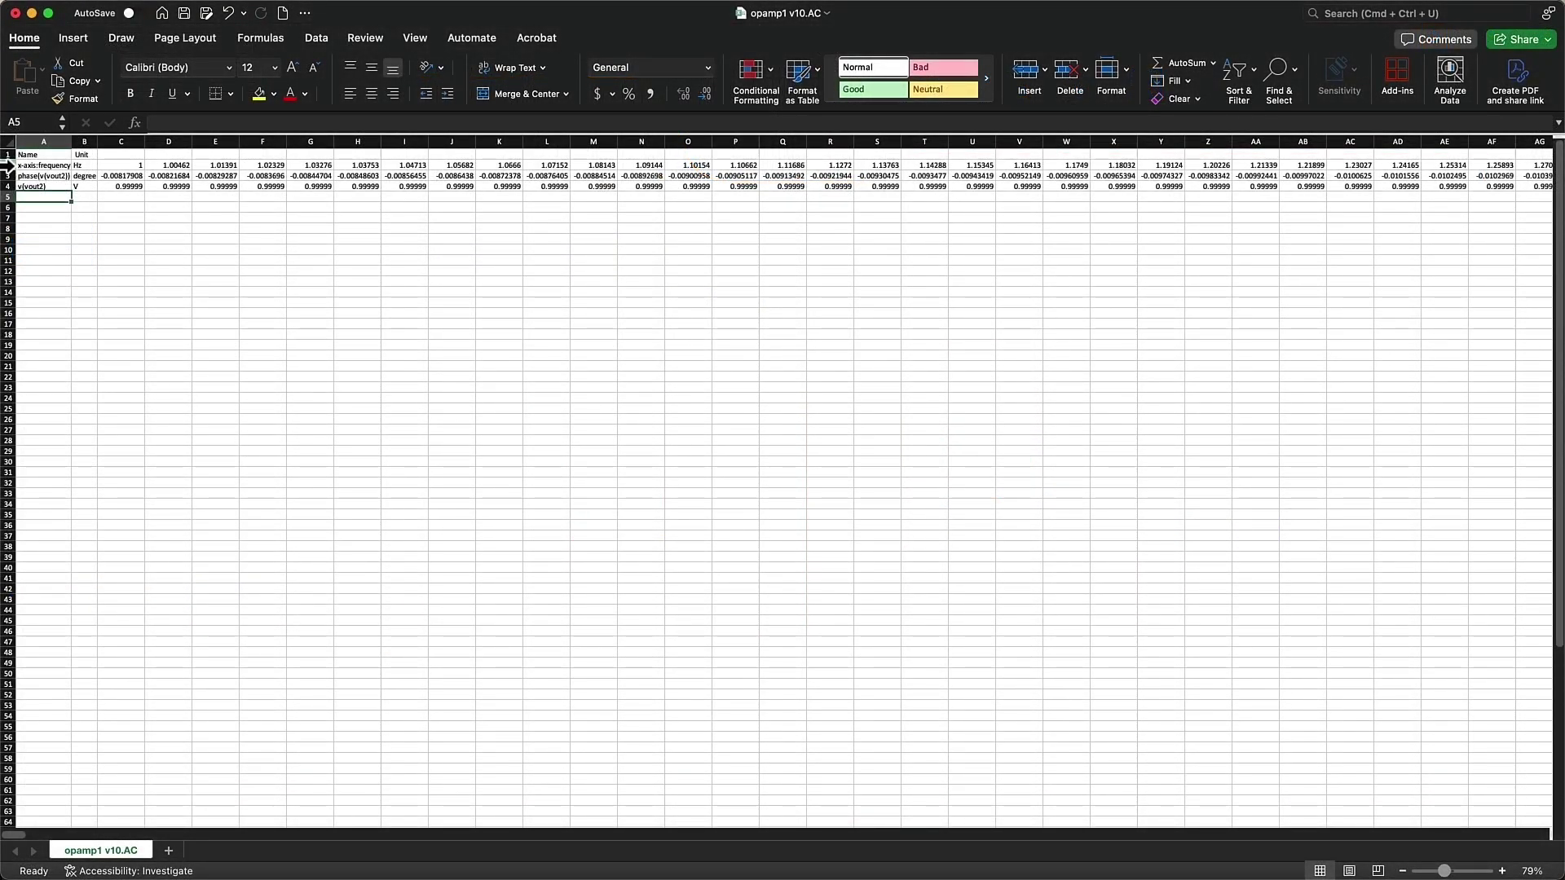
# In Excel, select the frequency, phase and v(vout2) rows of opamp1 v10.AC and insert a scatter chart from them.
pyautogui.click(8, 165)
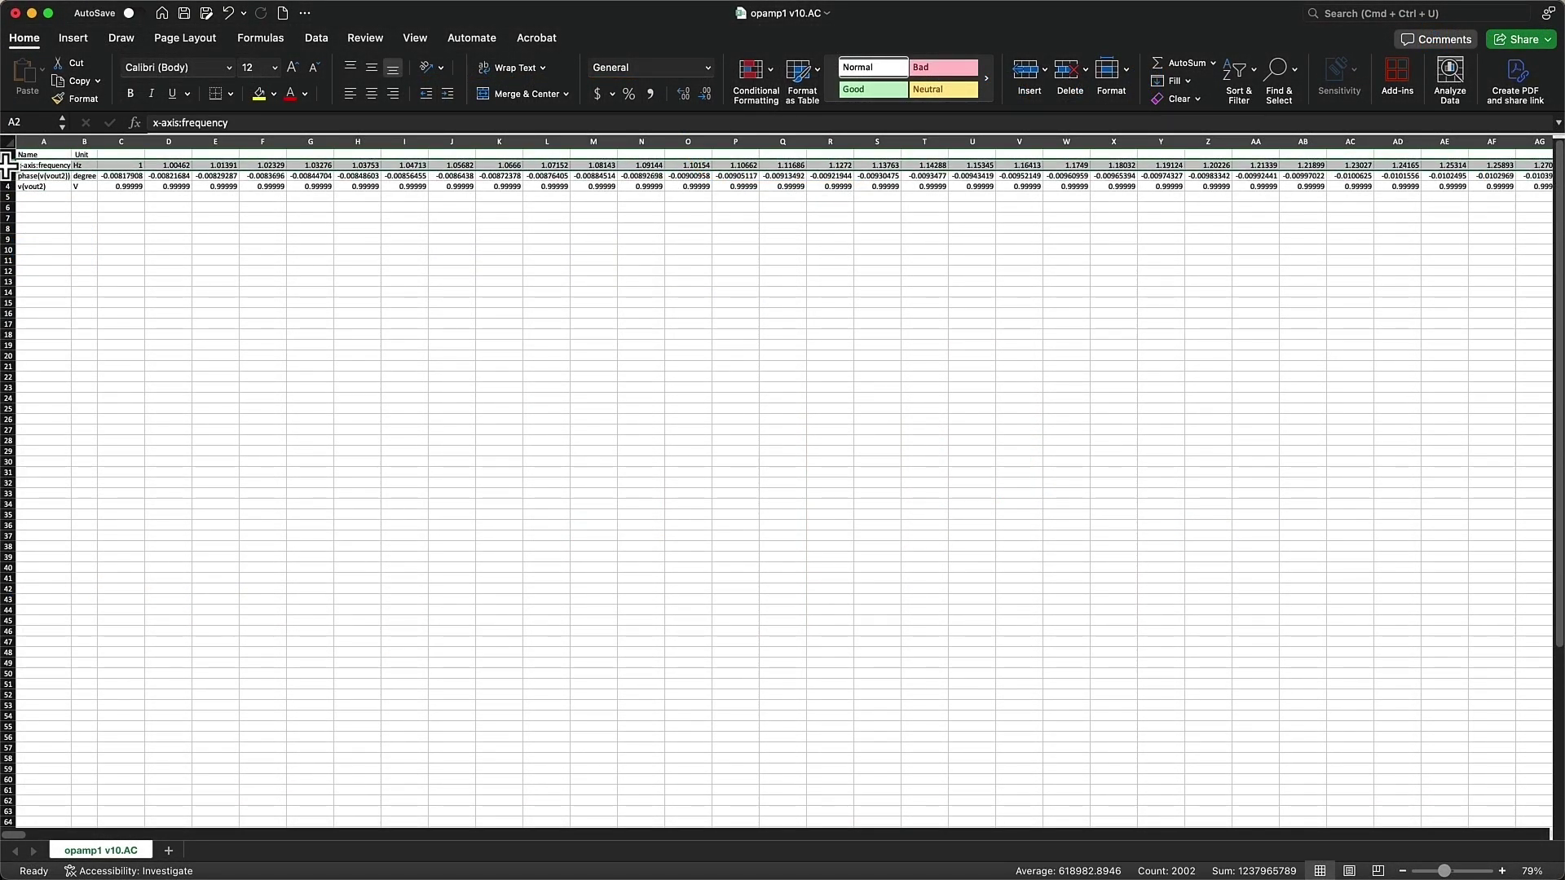
pyautogui.keyDown('super'); pyautogui.click(7, 175); pyautogui.keyUp('super')
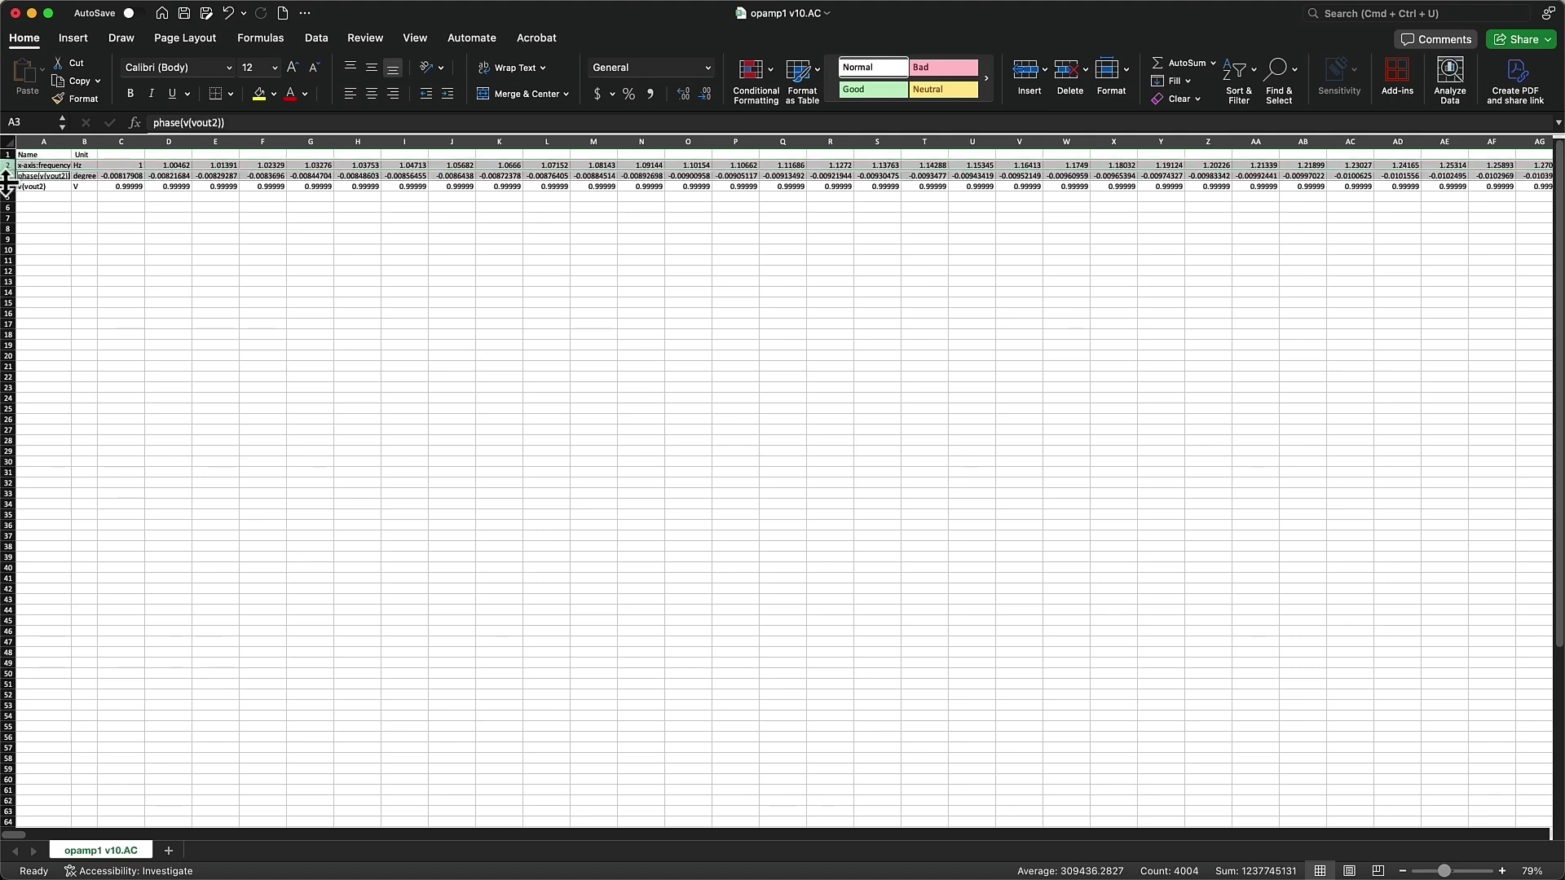
pyautogui.keyDown('super'); pyautogui.click(8, 187); pyautogui.keyUp('super')
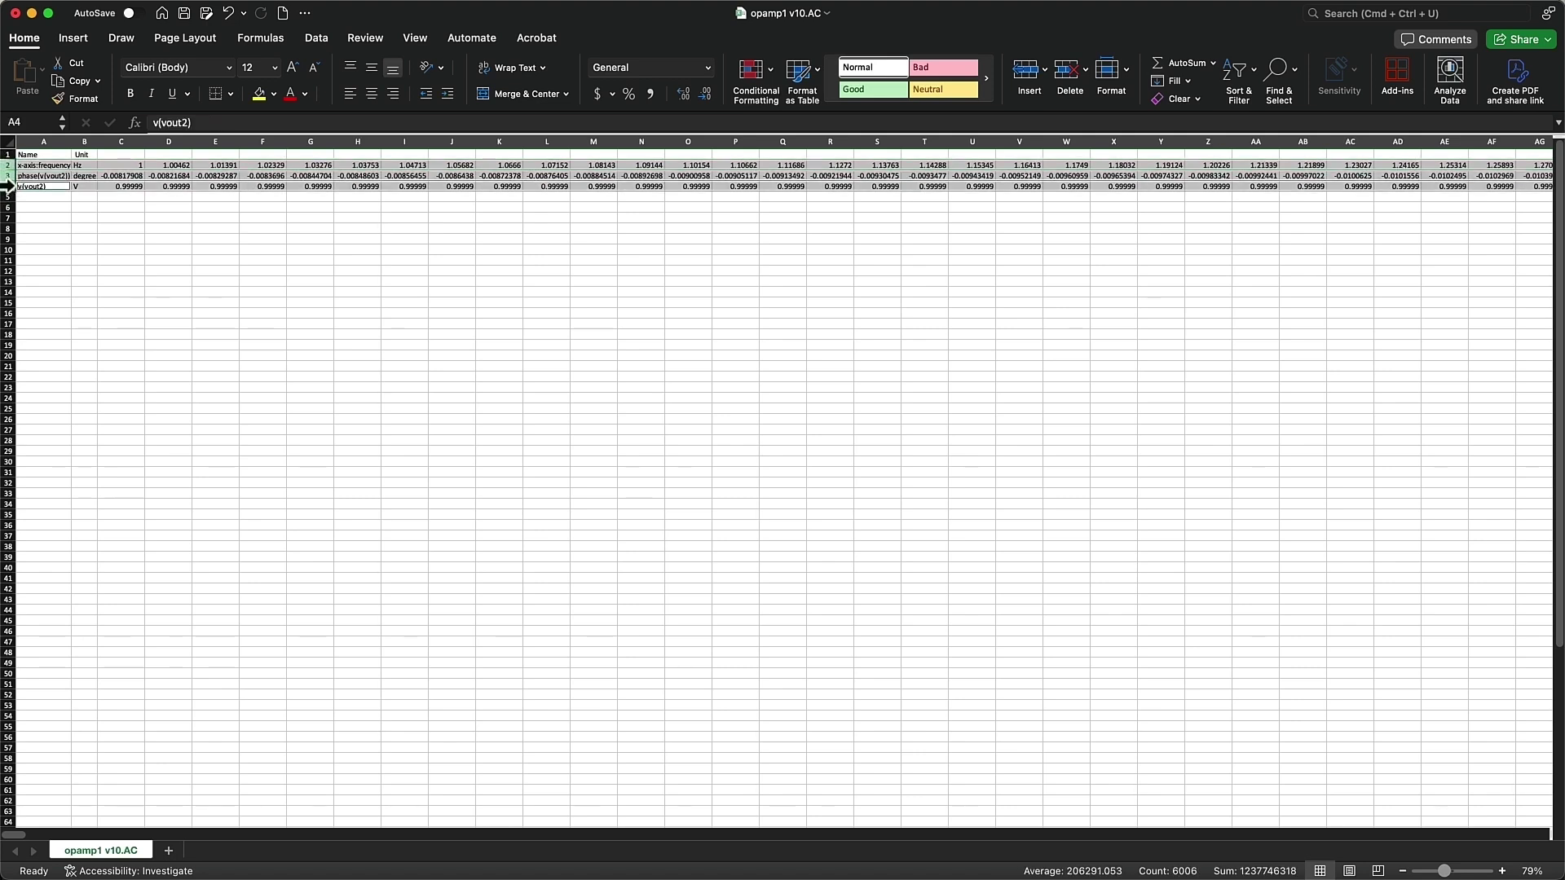
pyautogui.click(72, 38)
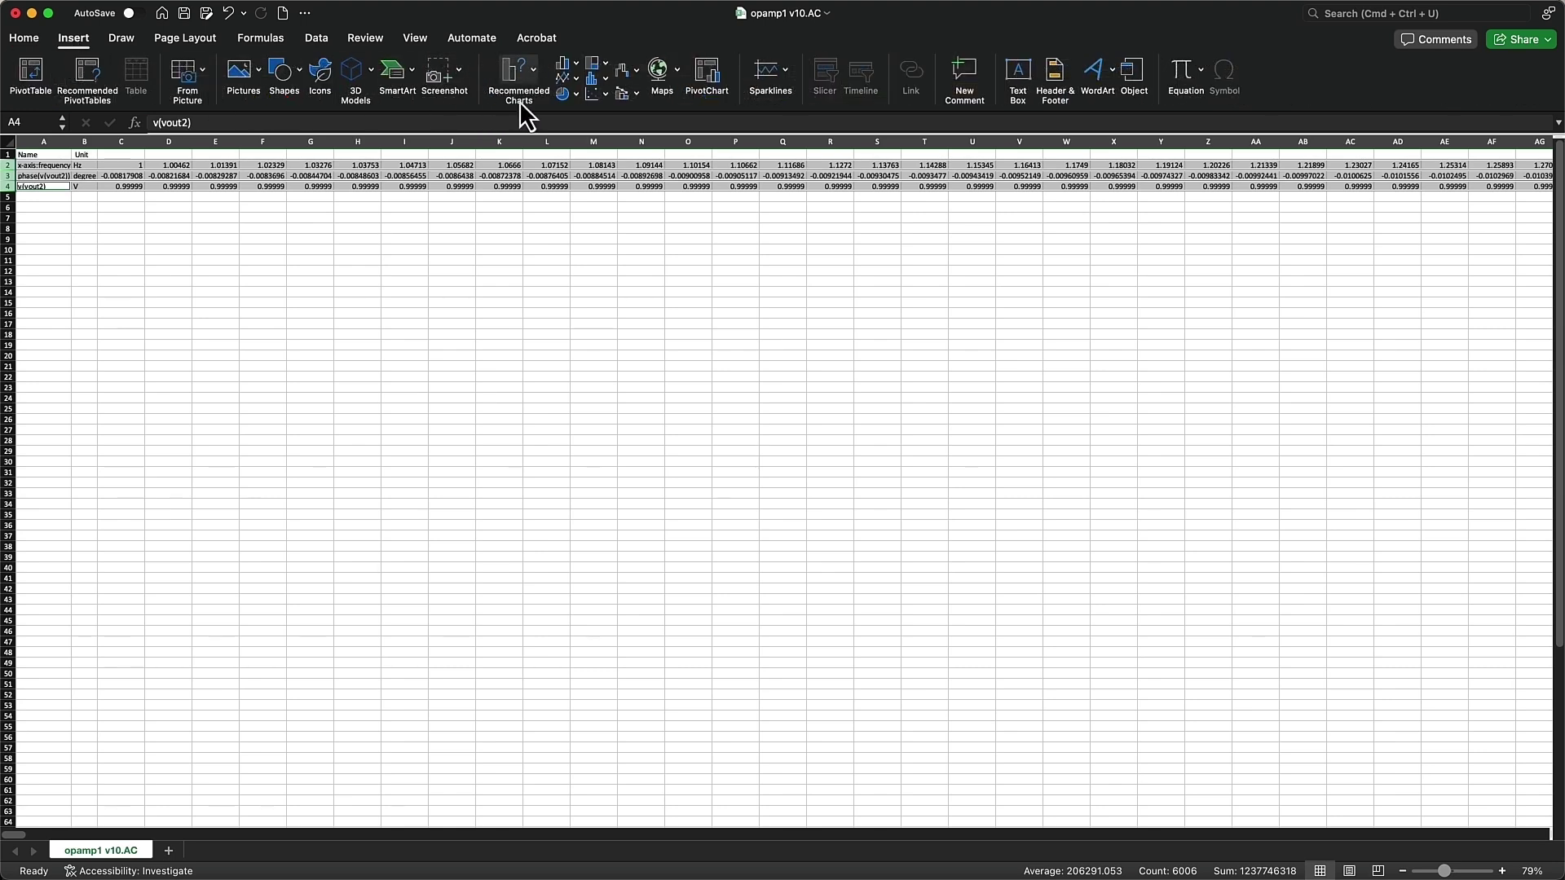
pyautogui.click(588, 92)
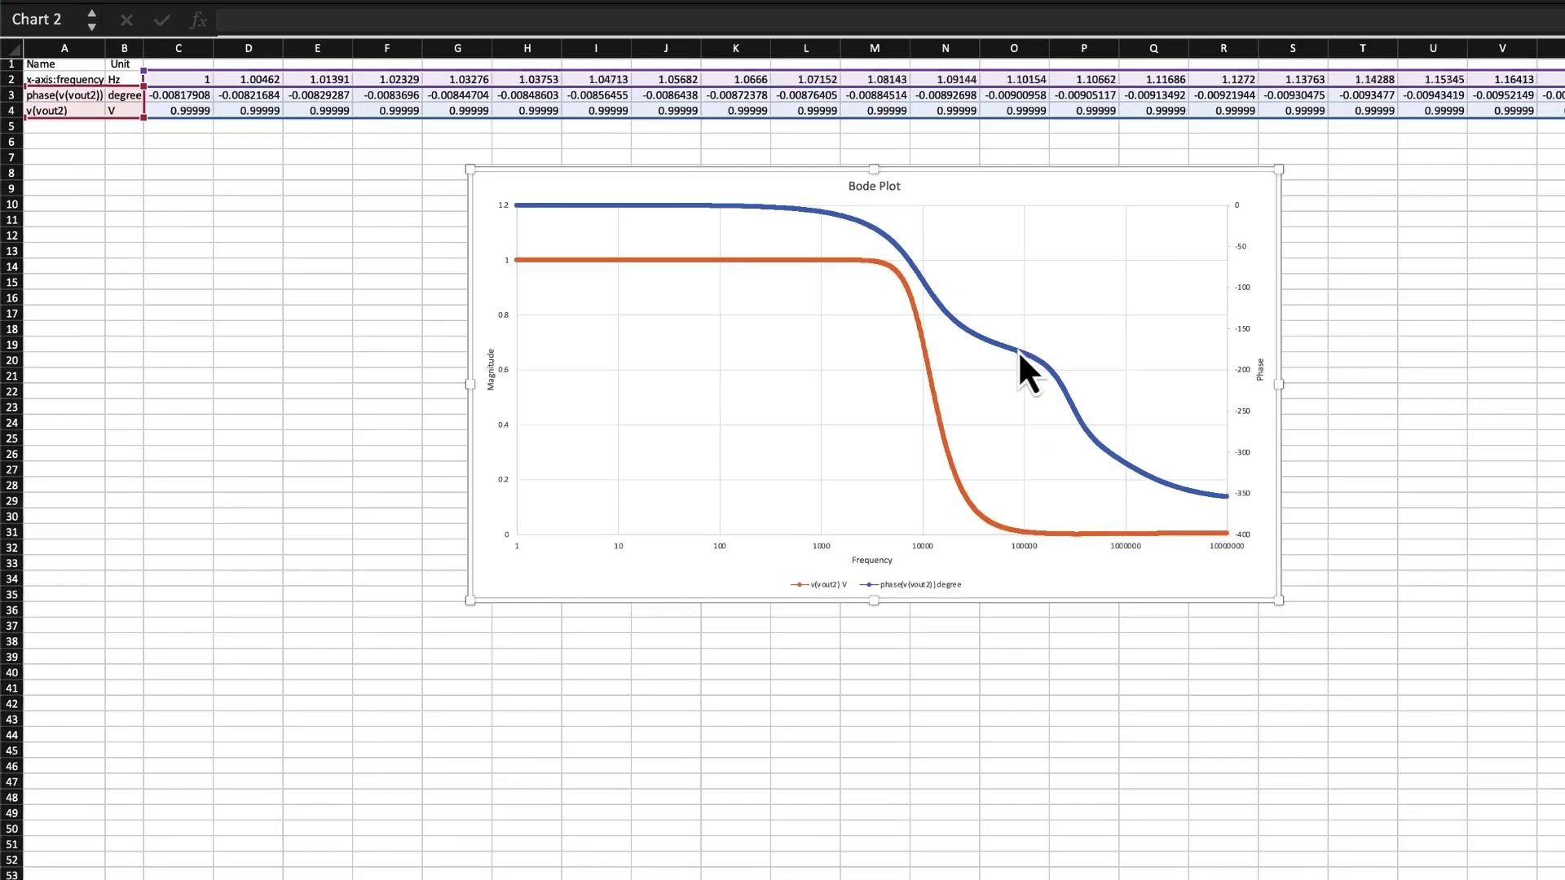
# Select the phase curve and the magnitude curve in the Bode Plot chart to examine them.
pyautogui.click(1018, 351)
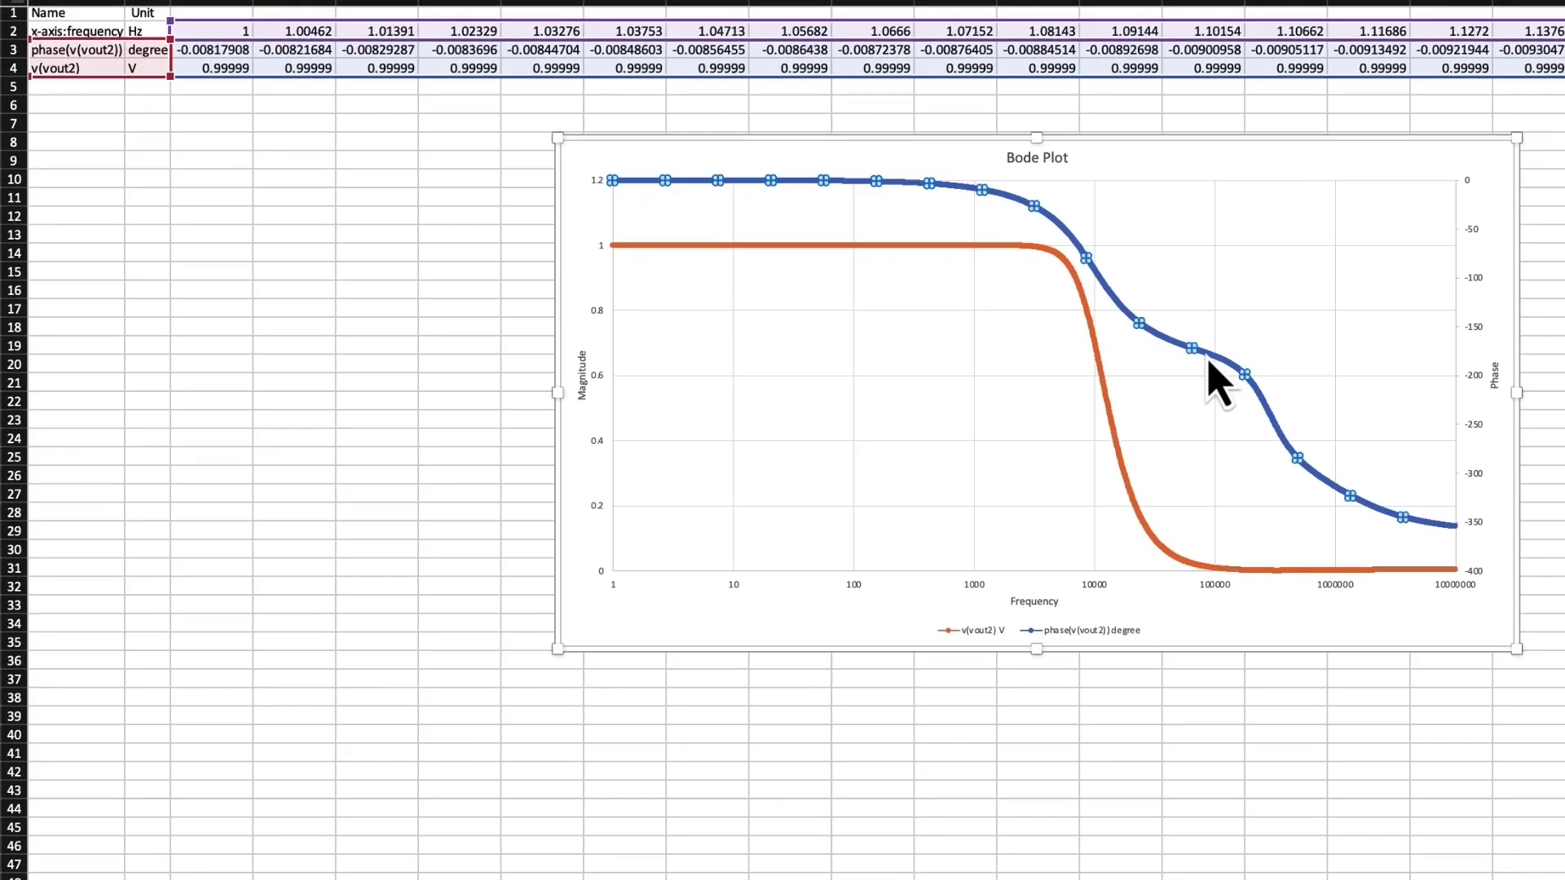
pyautogui.click(1120, 462)
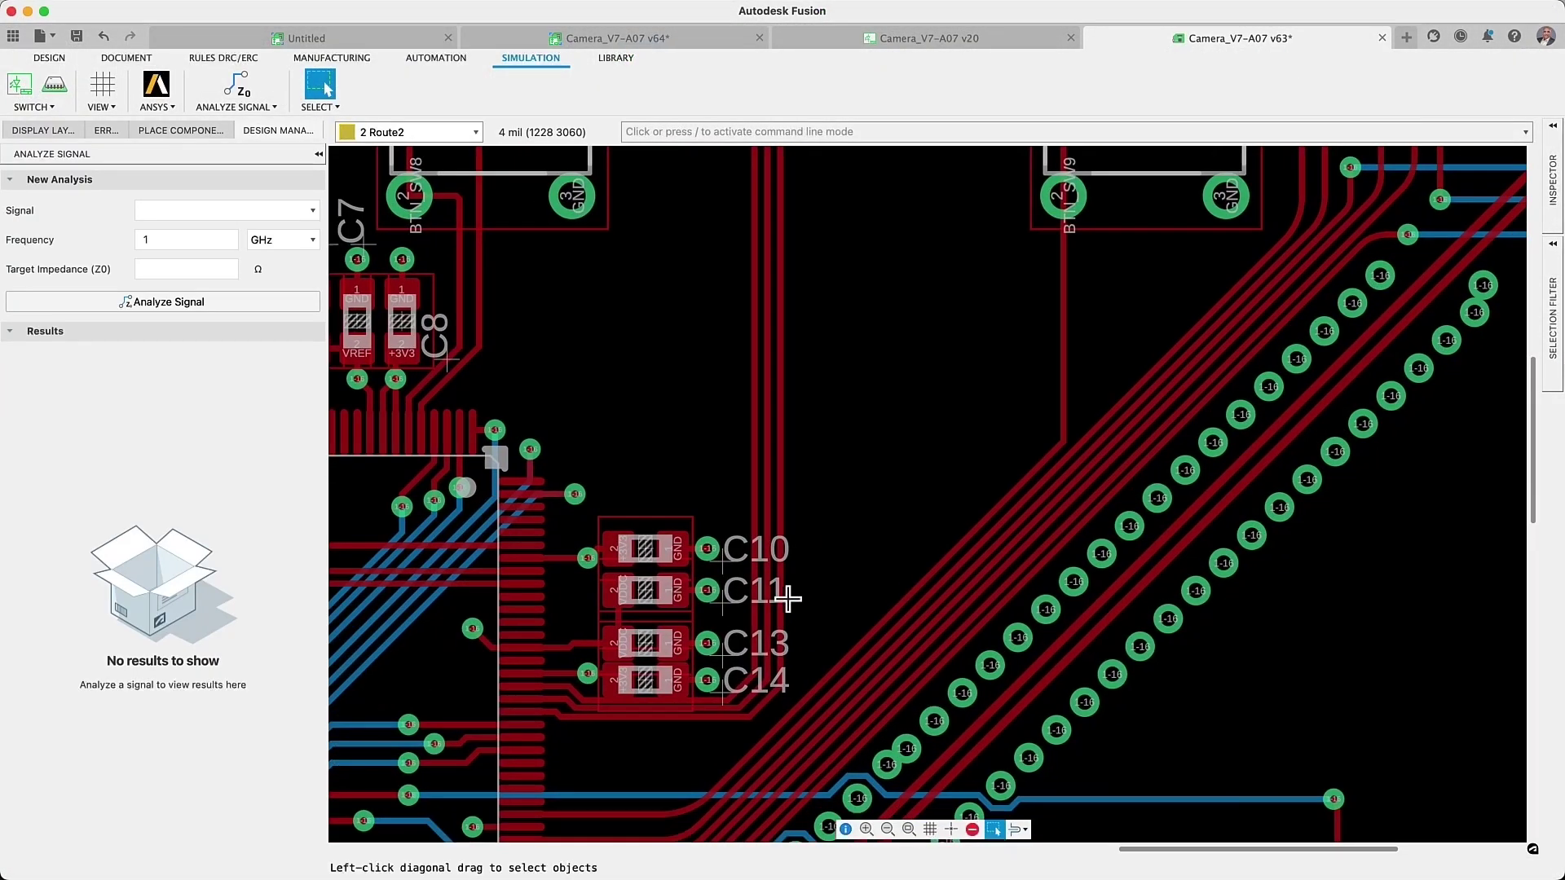
# In Fusion's Camera_V7-A07 board, analyze signal TDI at 1 GHz with an 80 Ω target impedance and 10 % tolerance.
pyautogui.moveTo(787, 599); pyautogui.dragTo(594, 551, button='middle')
pyautogui.click(732, 552)
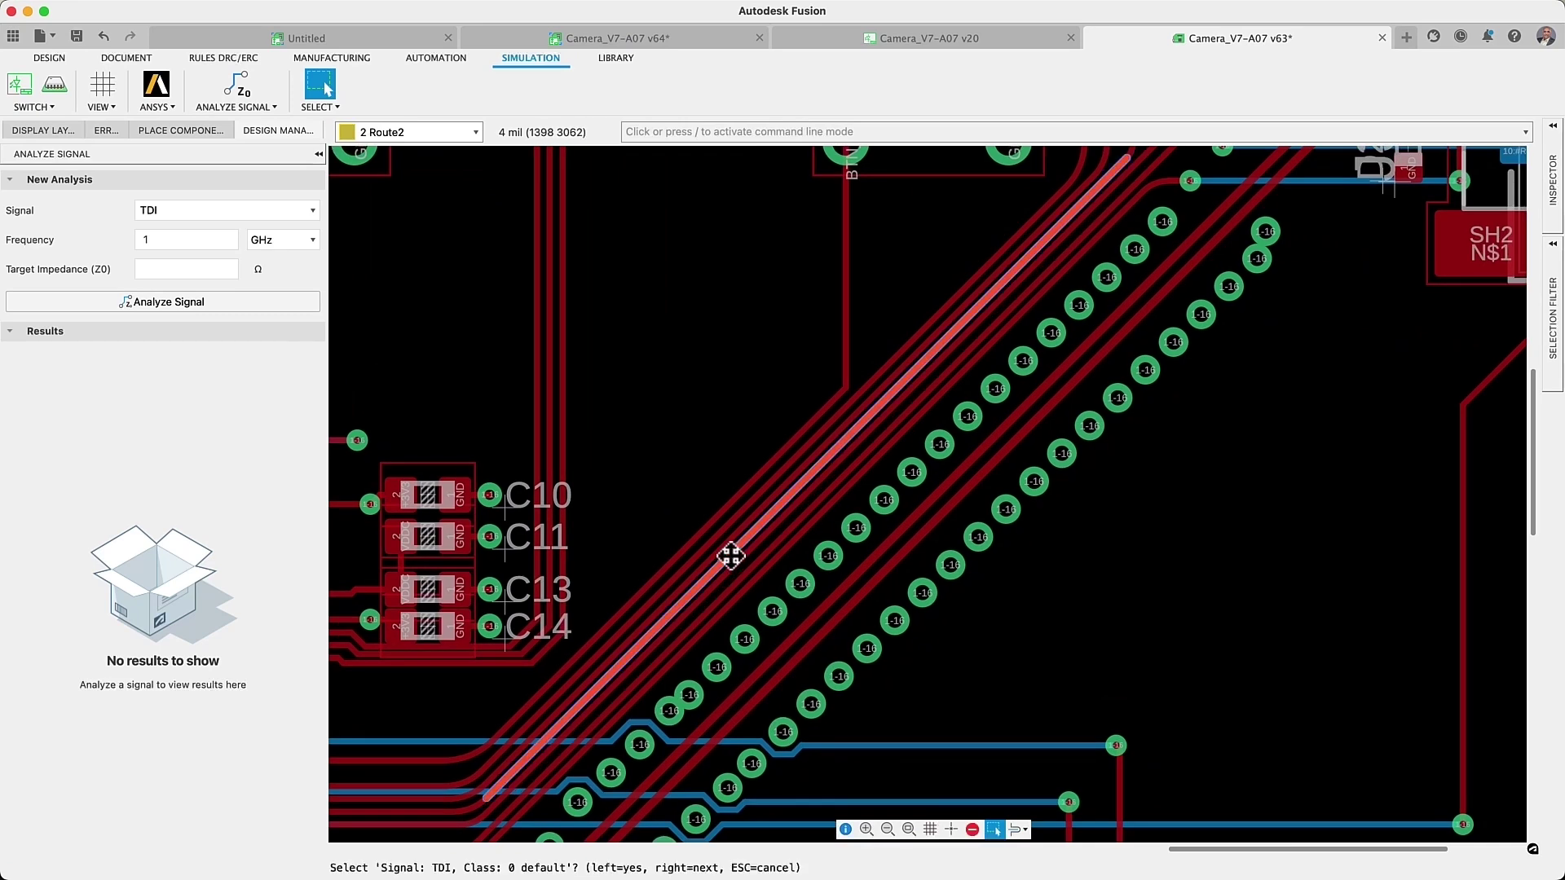
pyautogui.click(188, 267)
pyautogui.write('80')
pyautogui.click(196, 330)
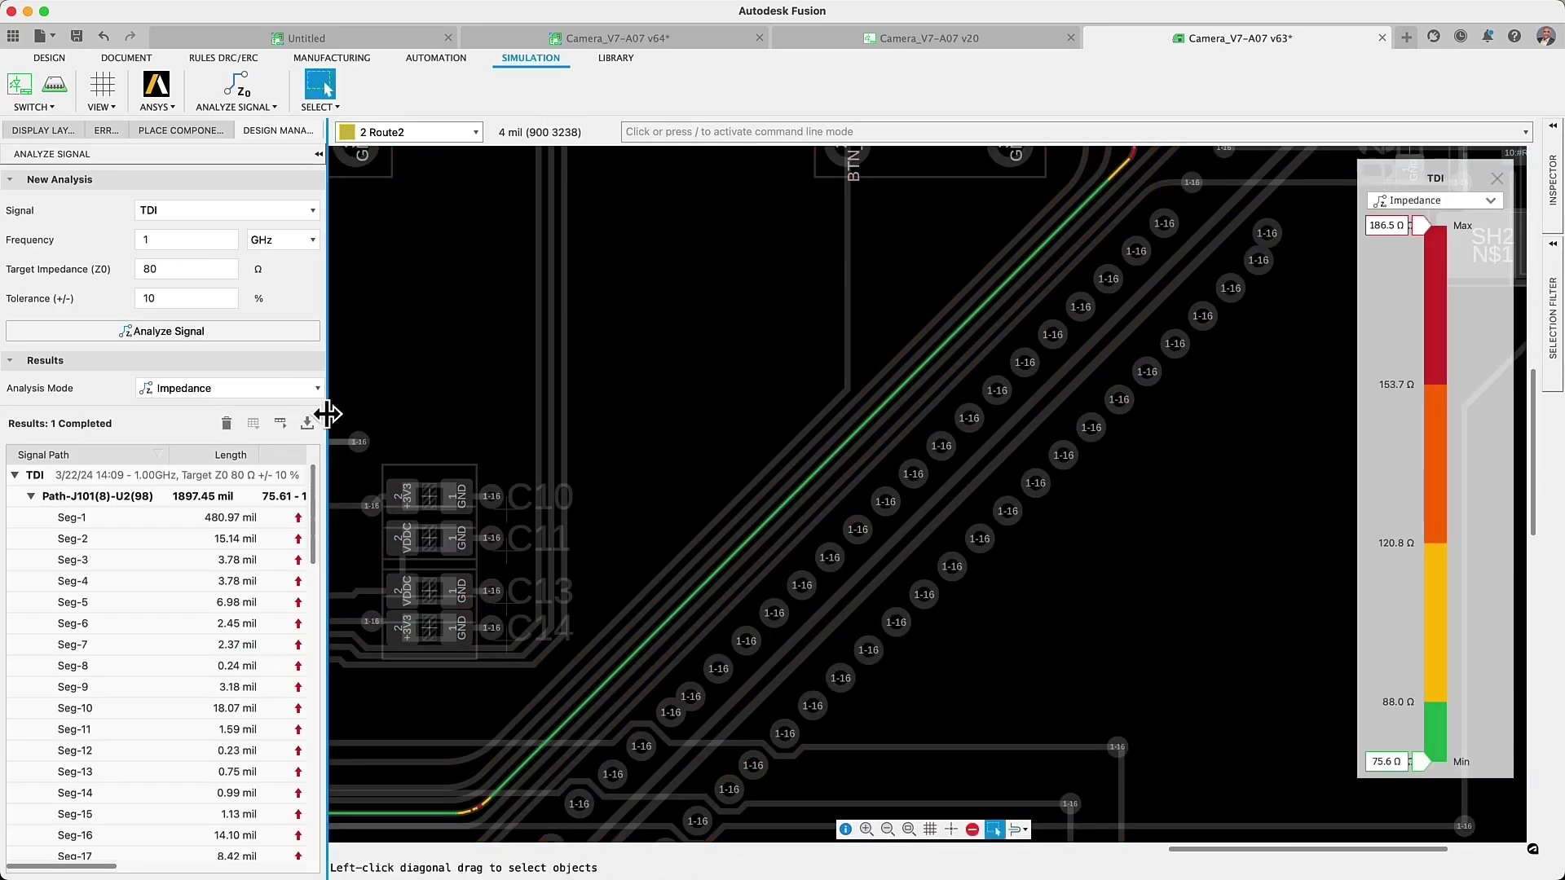
# Widen the Analyze Signal results and review the impedance, time delay, resistance and capacitance of the TDI segments.
pyautogui.moveTo(326, 417); pyautogui.dragTo(626, 430)
pyautogui.hscroll(5, 367, 770)
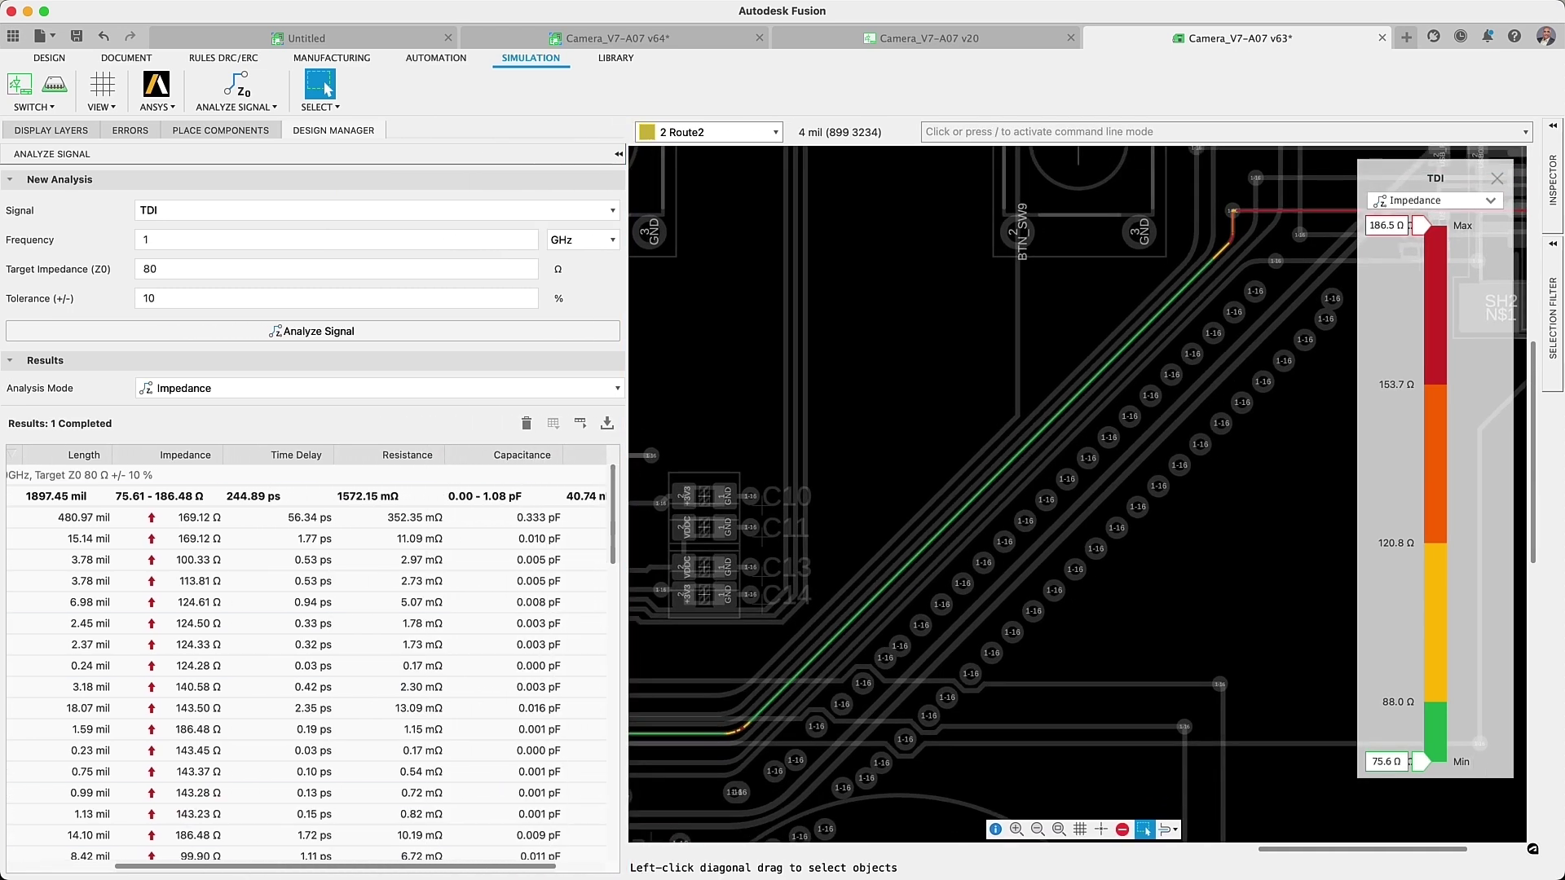
pyautogui.hscroll(-5, 440, 725)
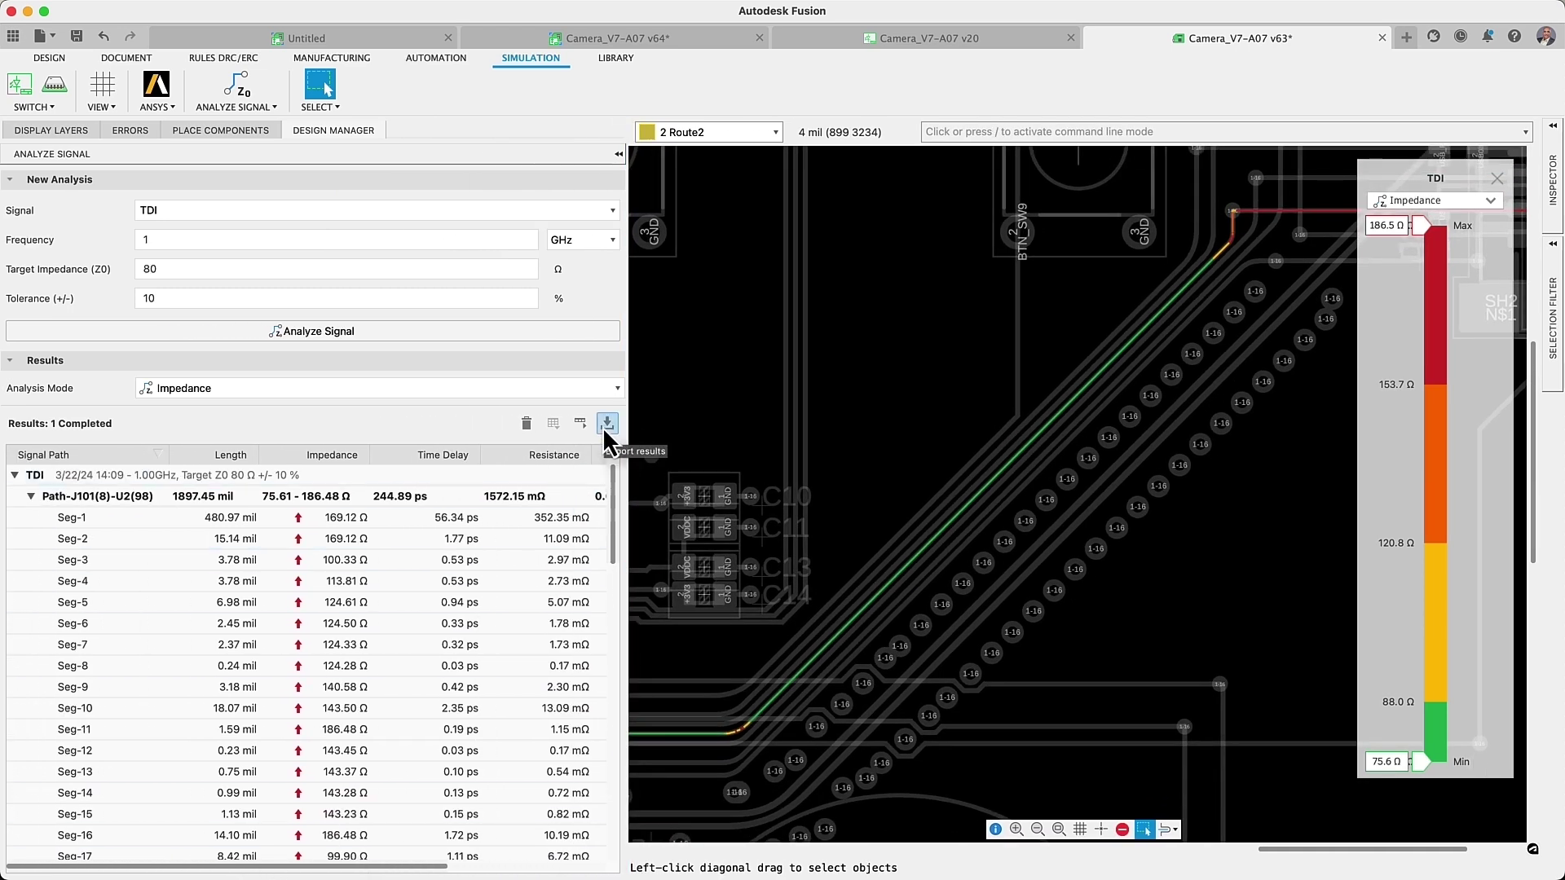
# Show the TDI results as Coupling and inspect the coupling details of the long diagonal segment Seg-31.
pyautogui.click(1459, 201)
pyautogui.click(1461, 237)
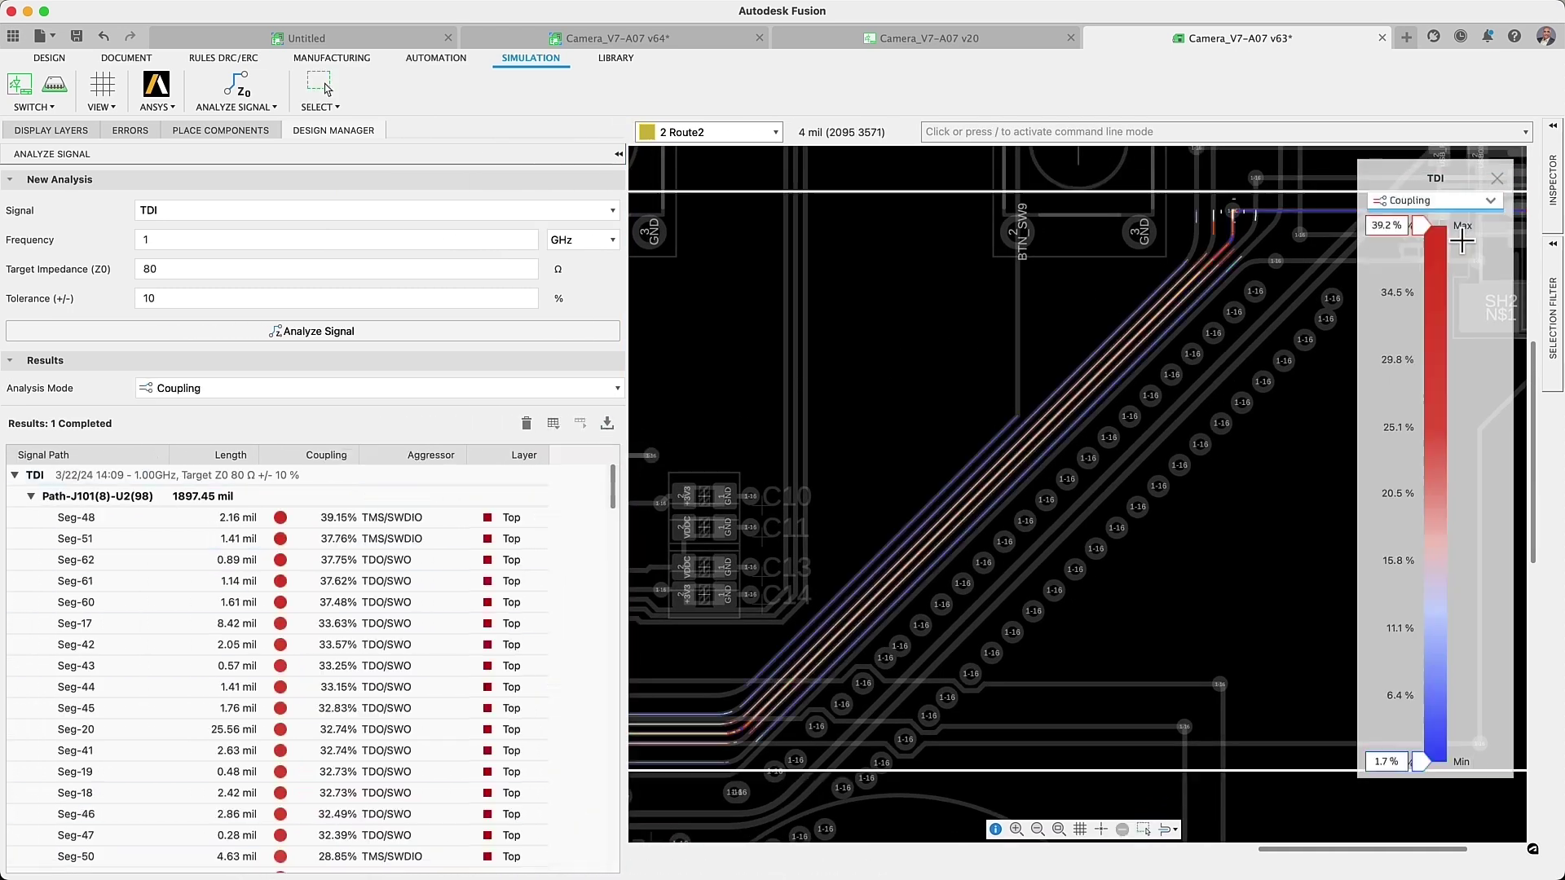
pyautogui.scroll(5, 1111, 427)
pyautogui.click(1002, 437)
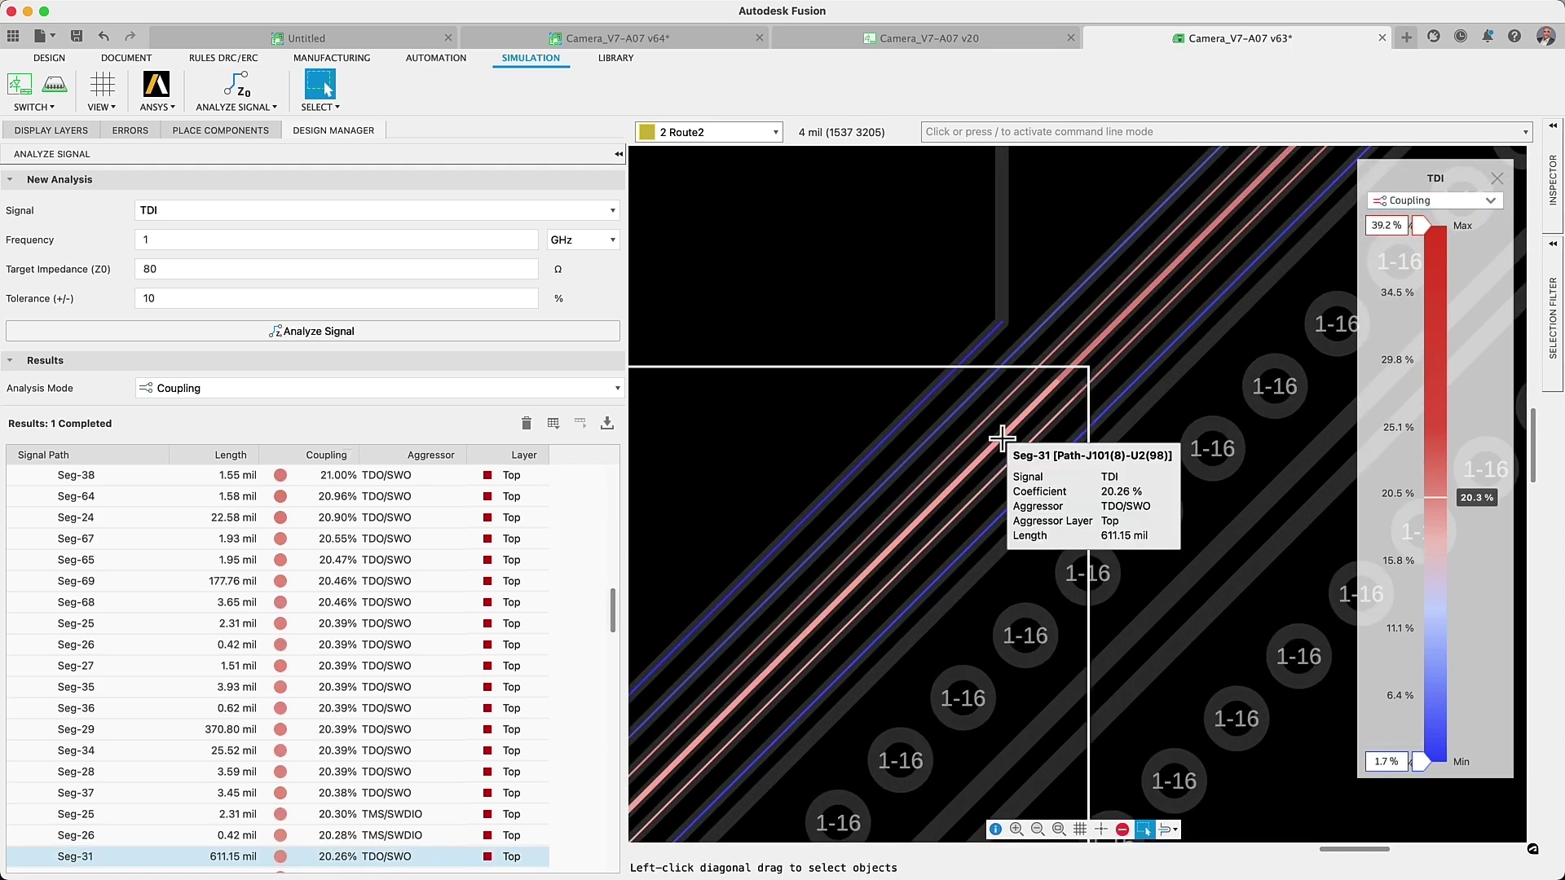
pyautogui.click(931, 437)
pyautogui.scroll(-5, 930, 438)
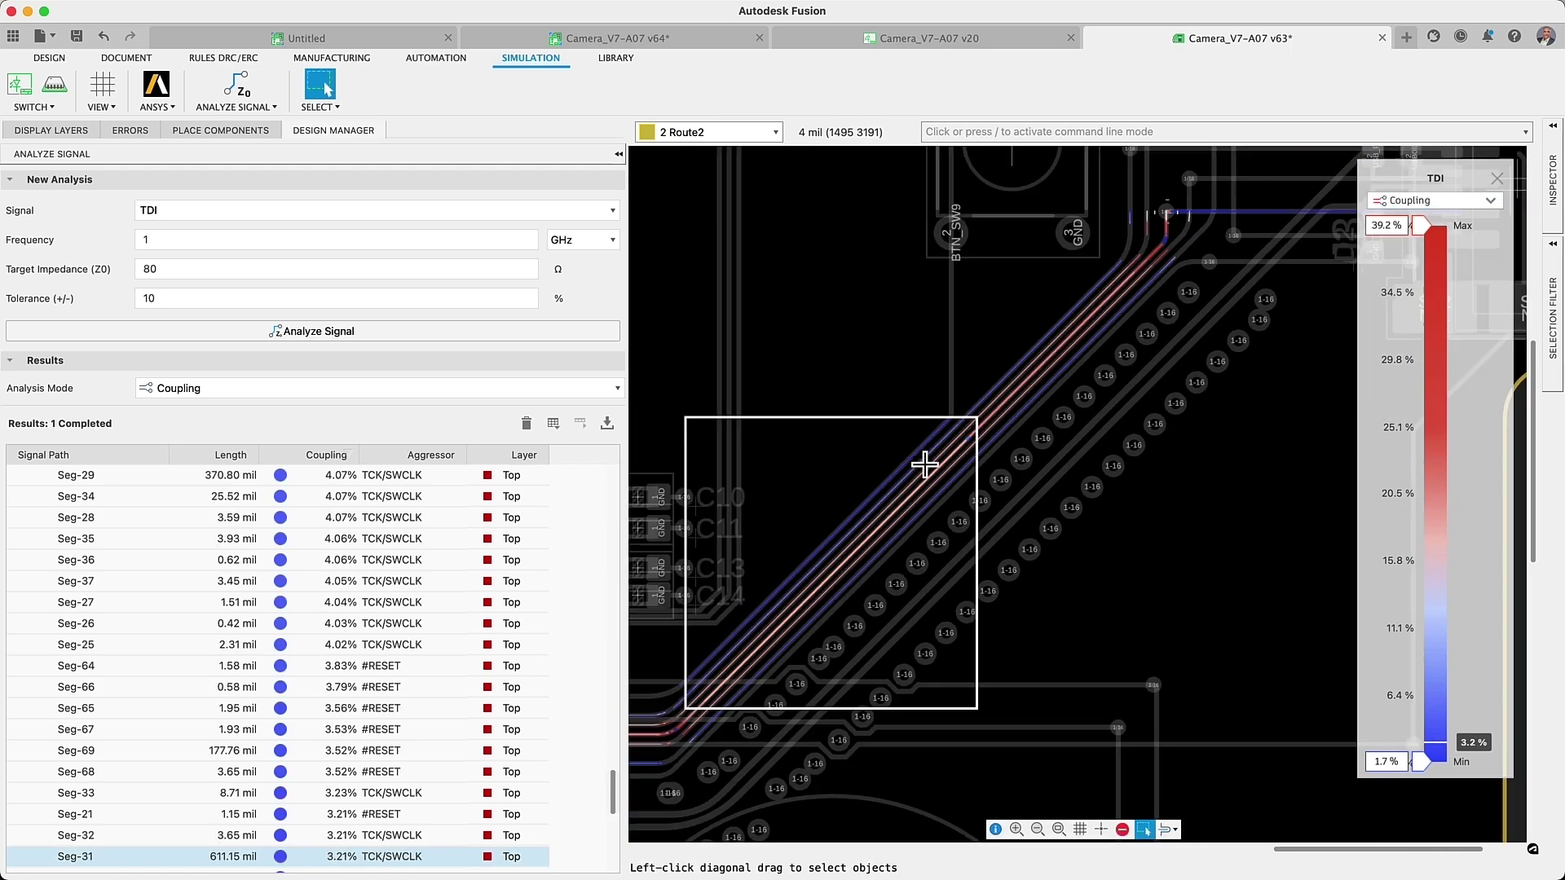
# Try a higher minimum on the TDI coupling scale, return it to 1.7 %, and close the results legend.
pyautogui.moveTo(1420, 762); pyautogui.dragTo(1420, 582)
pyautogui.moveTo(1356, 517); pyautogui.dragTo(1402, 761)
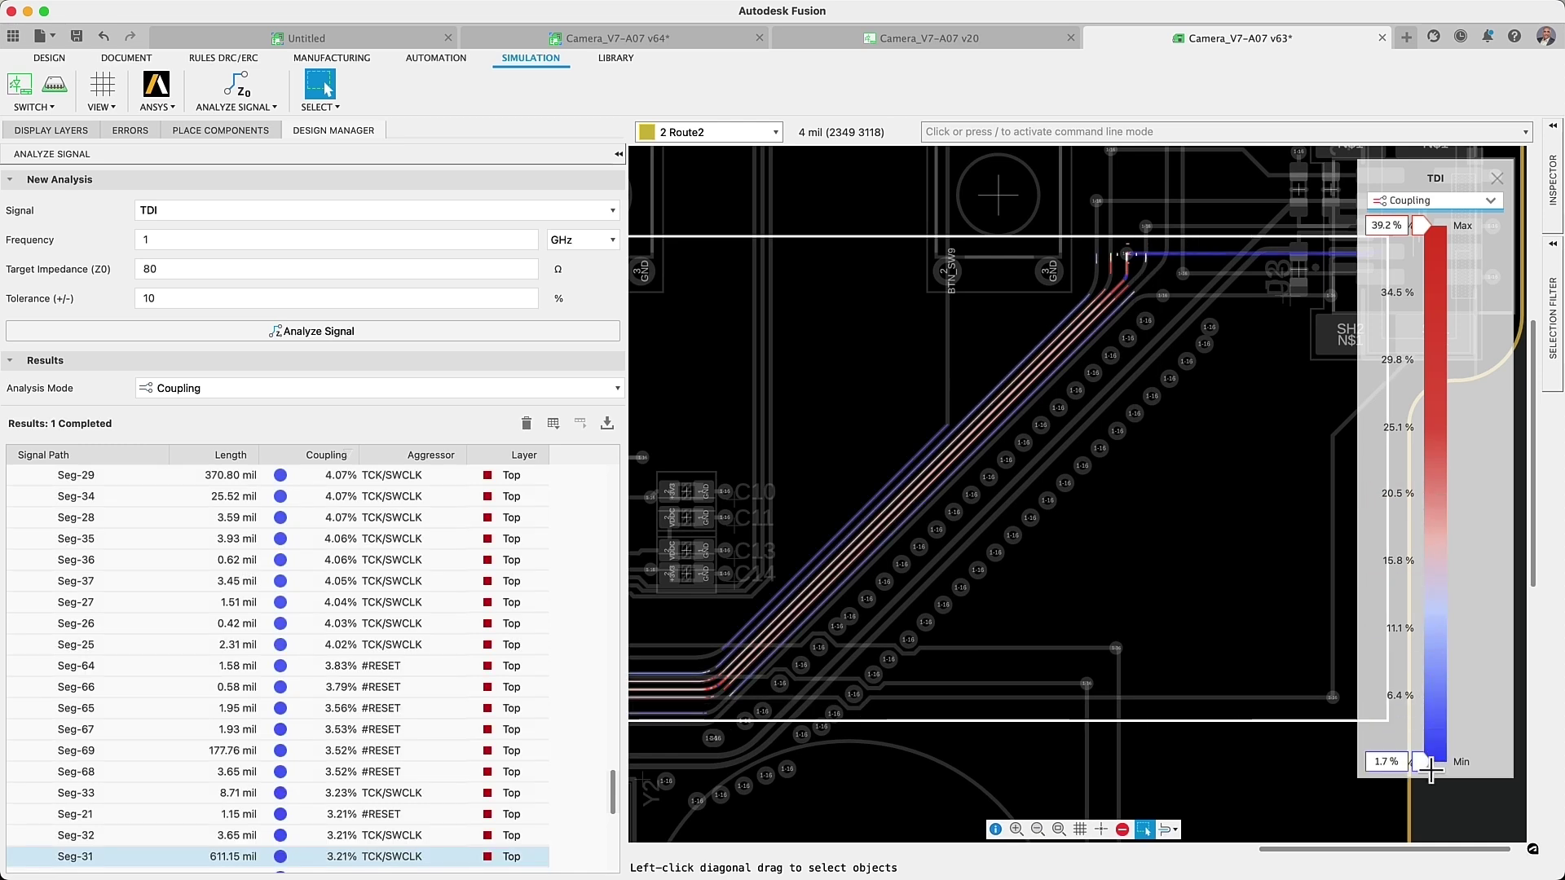
pyautogui.click(1497, 178)
# Convert a copy of the board outline to a copper polygon on layer 2 Route2.
pyautogui.rightClick(1392, 385)
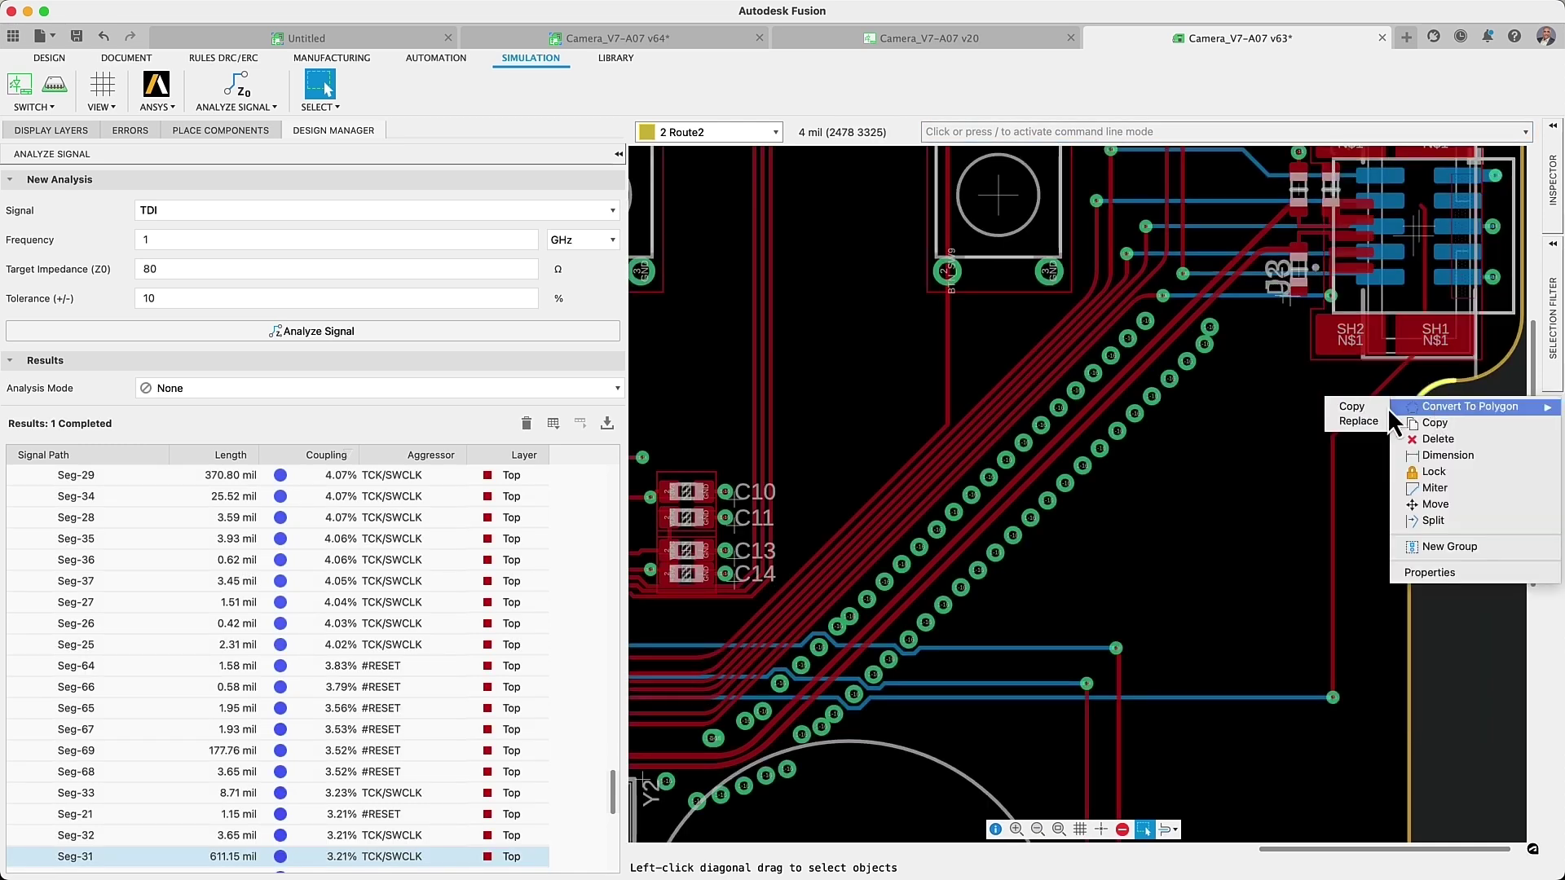
pyautogui.click(1345, 409)
pyautogui.click(1196, 102)
pyautogui.click(1511, 813)
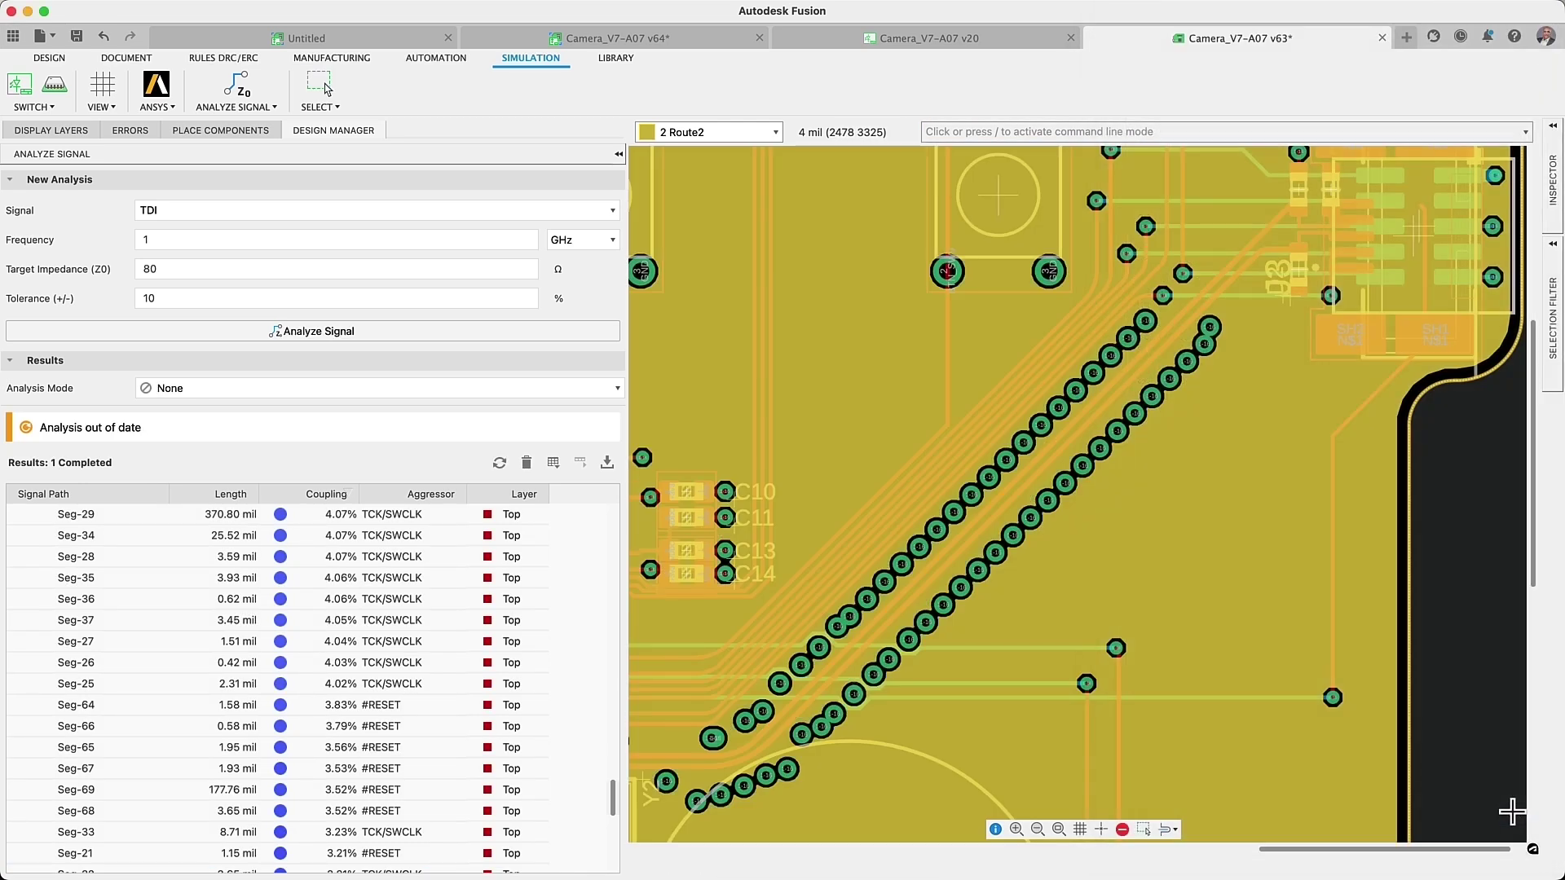
# Make 1 Top the active layer and refresh the outdated TDI signal analysis.
pyautogui.click(774, 133)
pyautogui.click(709, 16)
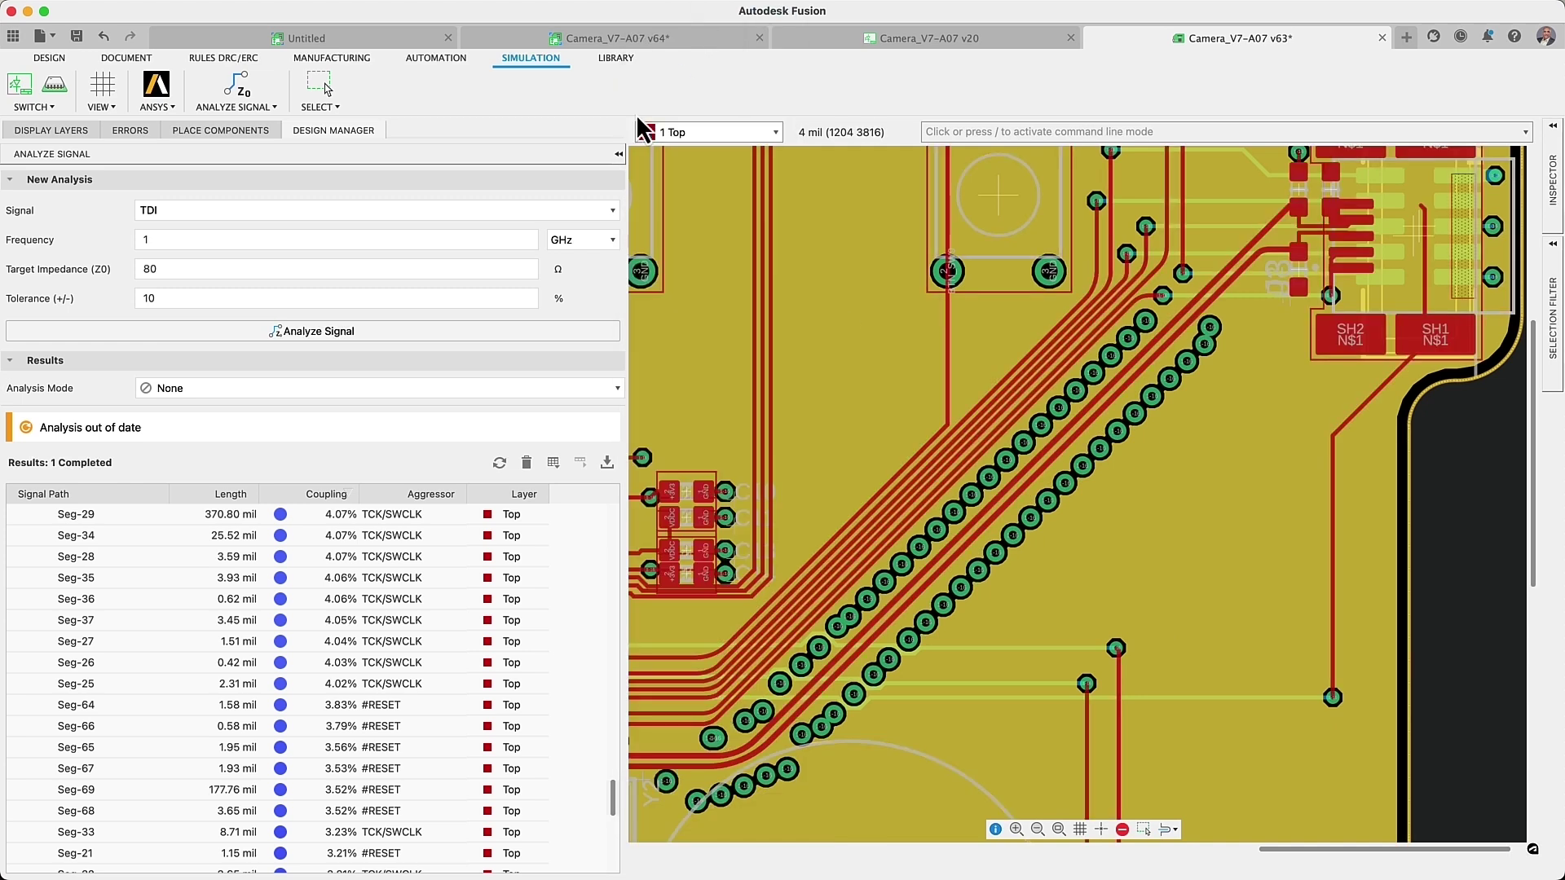
pyautogui.click(499, 462)
pyautogui.scroll(3, 814, 556)
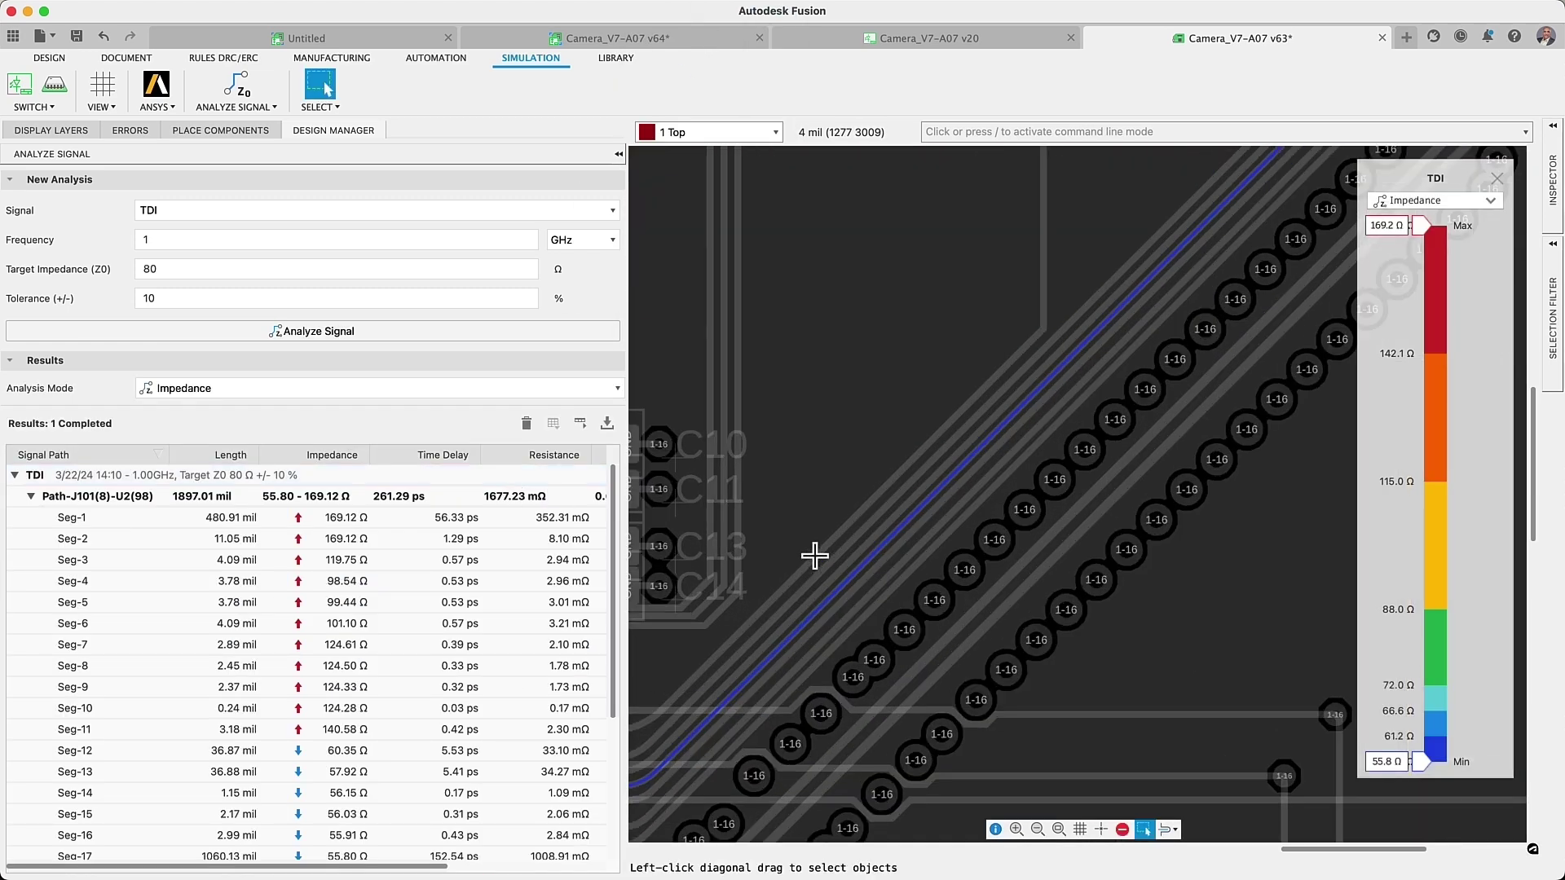
# Switch the refreshed TDI results from Impedance to Coupling and examine the diagonal traces.
pyautogui.click(1459, 200)
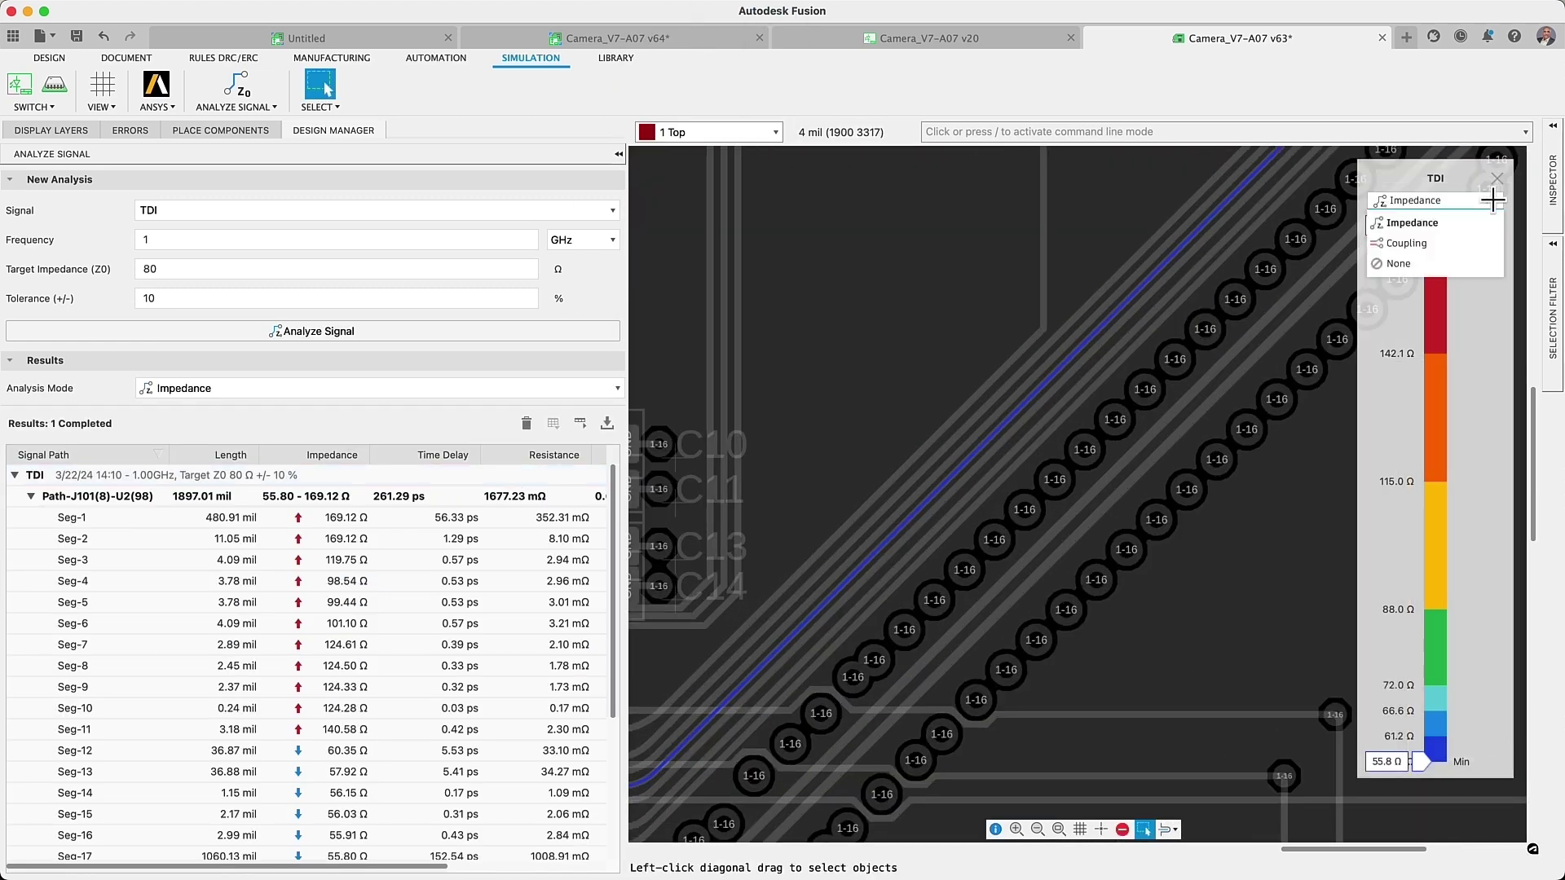
pyautogui.click(1463, 236)
pyautogui.scroll(2, 1048, 394)
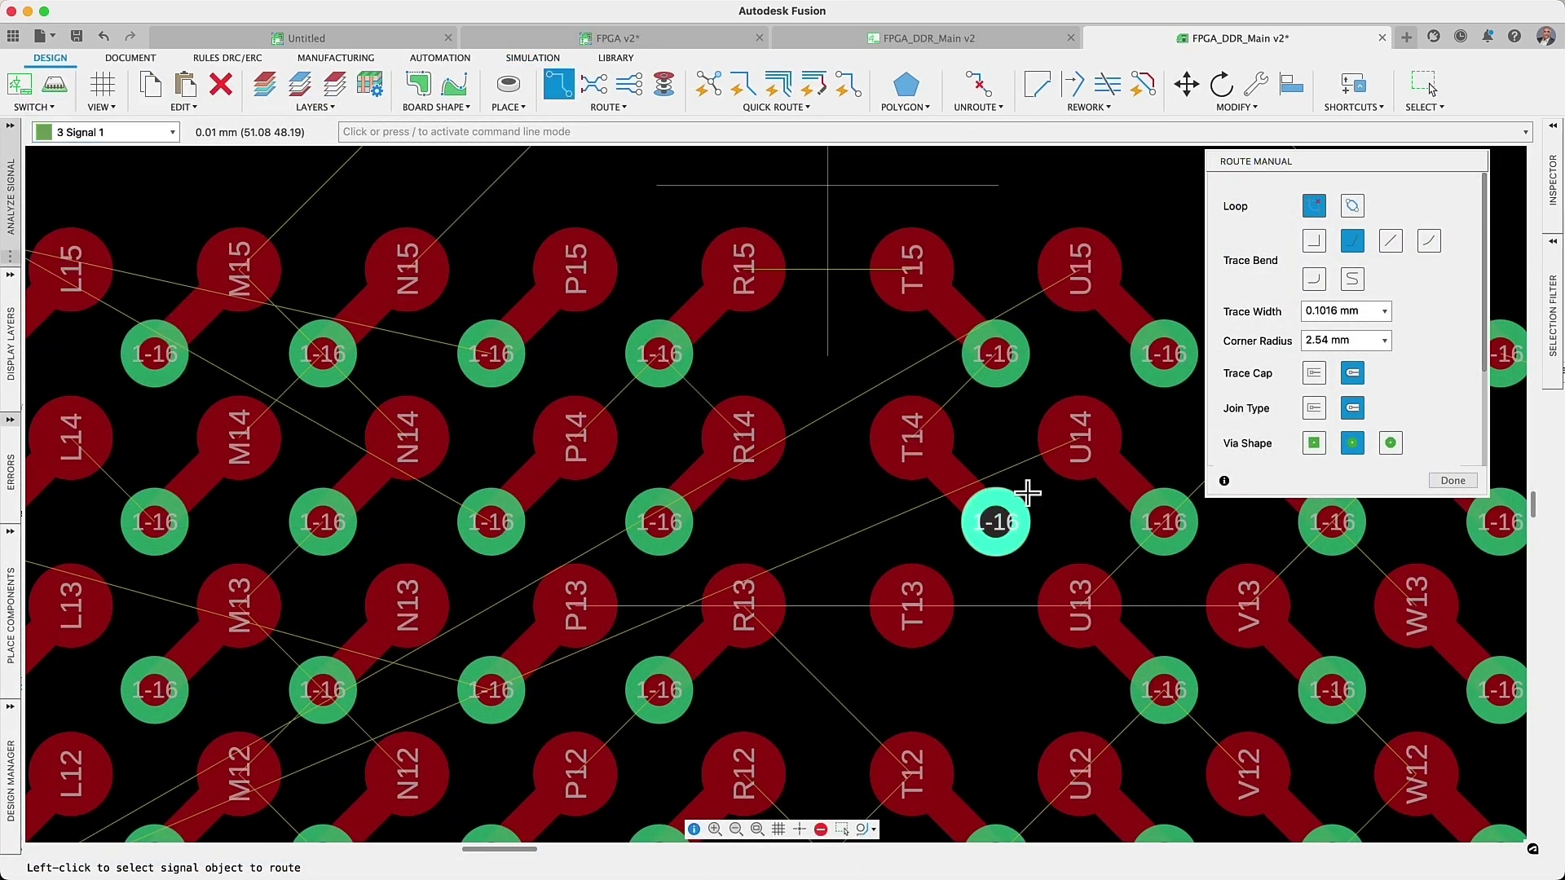
# In FPGA_DDR_Main v2, try routing a trace from U14's via between the via rows on layer 3 Signal 1.
pyautogui.click(1096, 530)
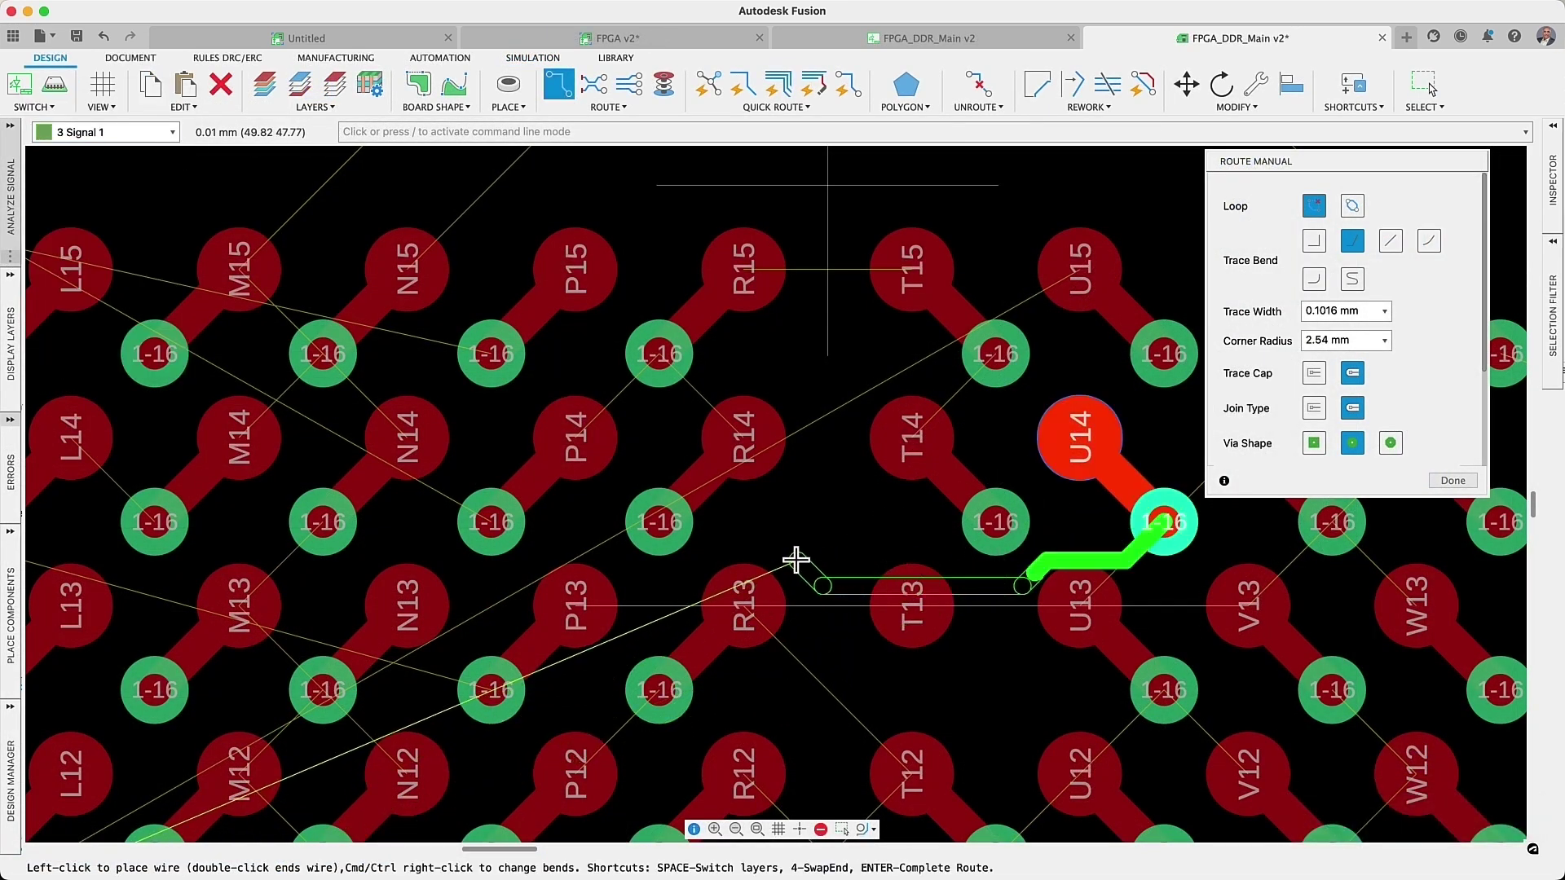
pyautogui.press('Escape')
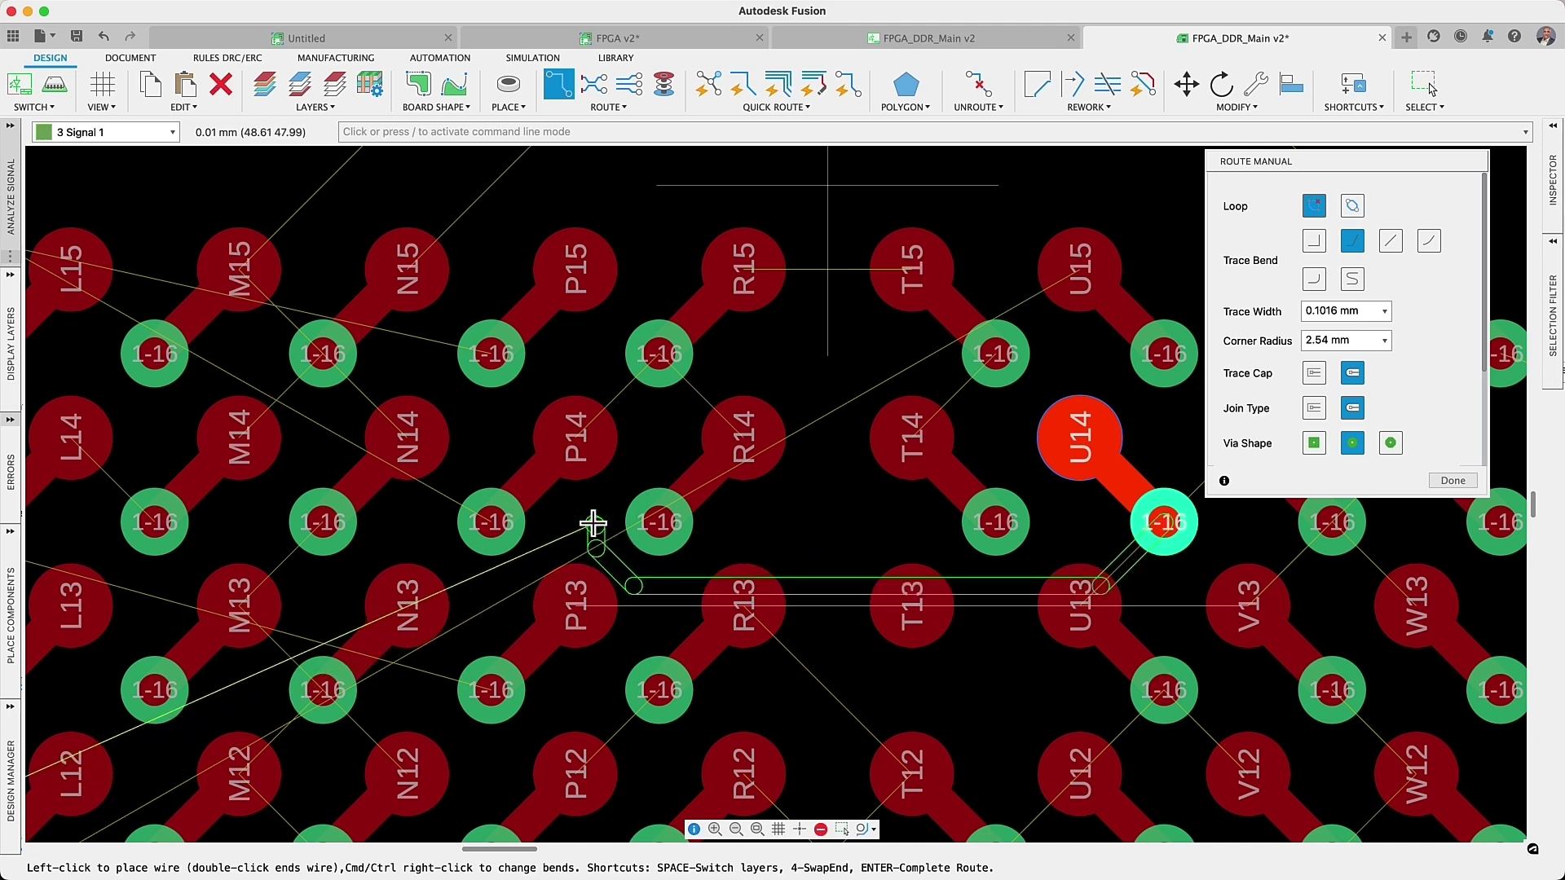
# Set Non-Functional Pads to Remove All in the DRC annular ring rules and apply the change.
pyautogui.click(228, 58)
pyautogui.click(183, 84)
pyautogui.click(484, 191)
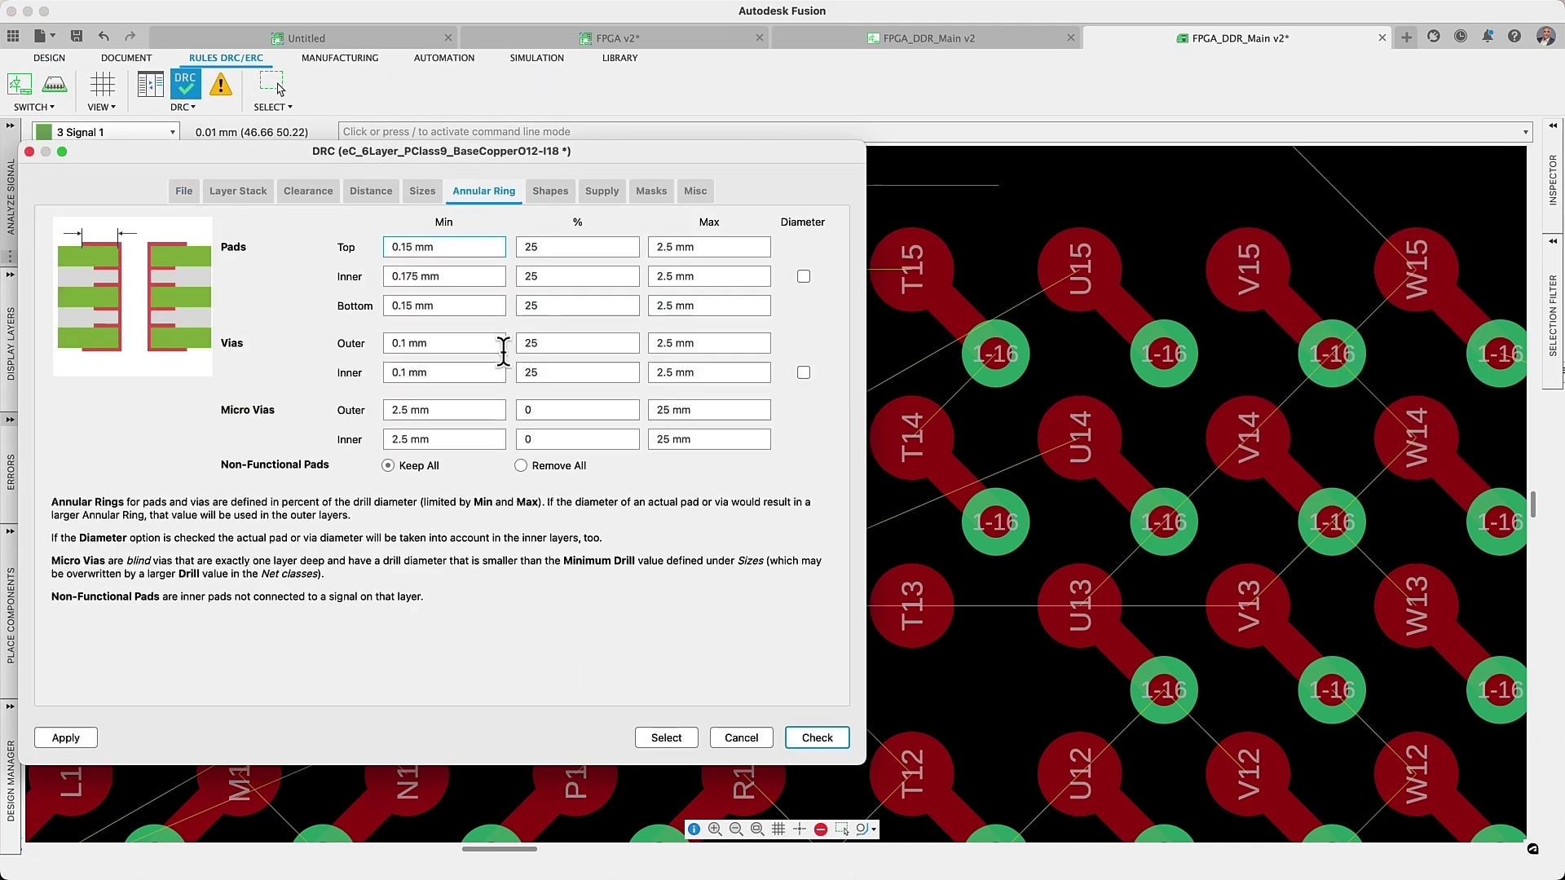
pyautogui.click(520, 465)
pyautogui.click(85, 737)
pyautogui.click(743, 739)
# Route a 0.1016 mm trace on 3 Signal 1 from U14's via to a point between the P14 and R14 vias.
pyautogui.click(1164, 522)
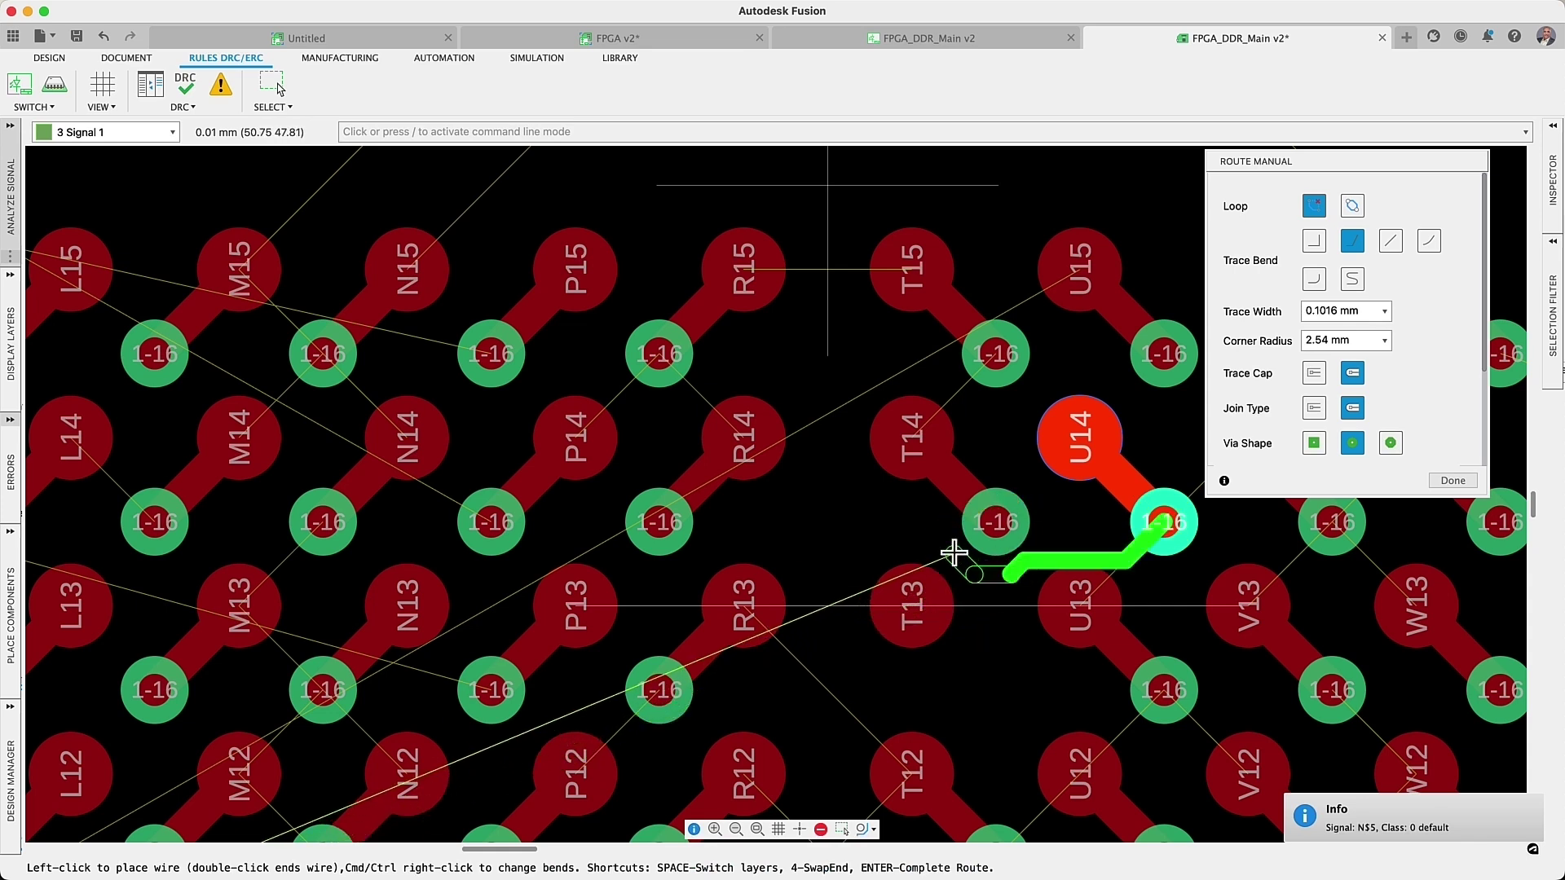
pyautogui.doubleClick(601, 537)
# Set Non-Functional Pads back to Keep All in the DRC annular ring rules.
pyautogui.click(188, 109)
pyautogui.click(483, 191)
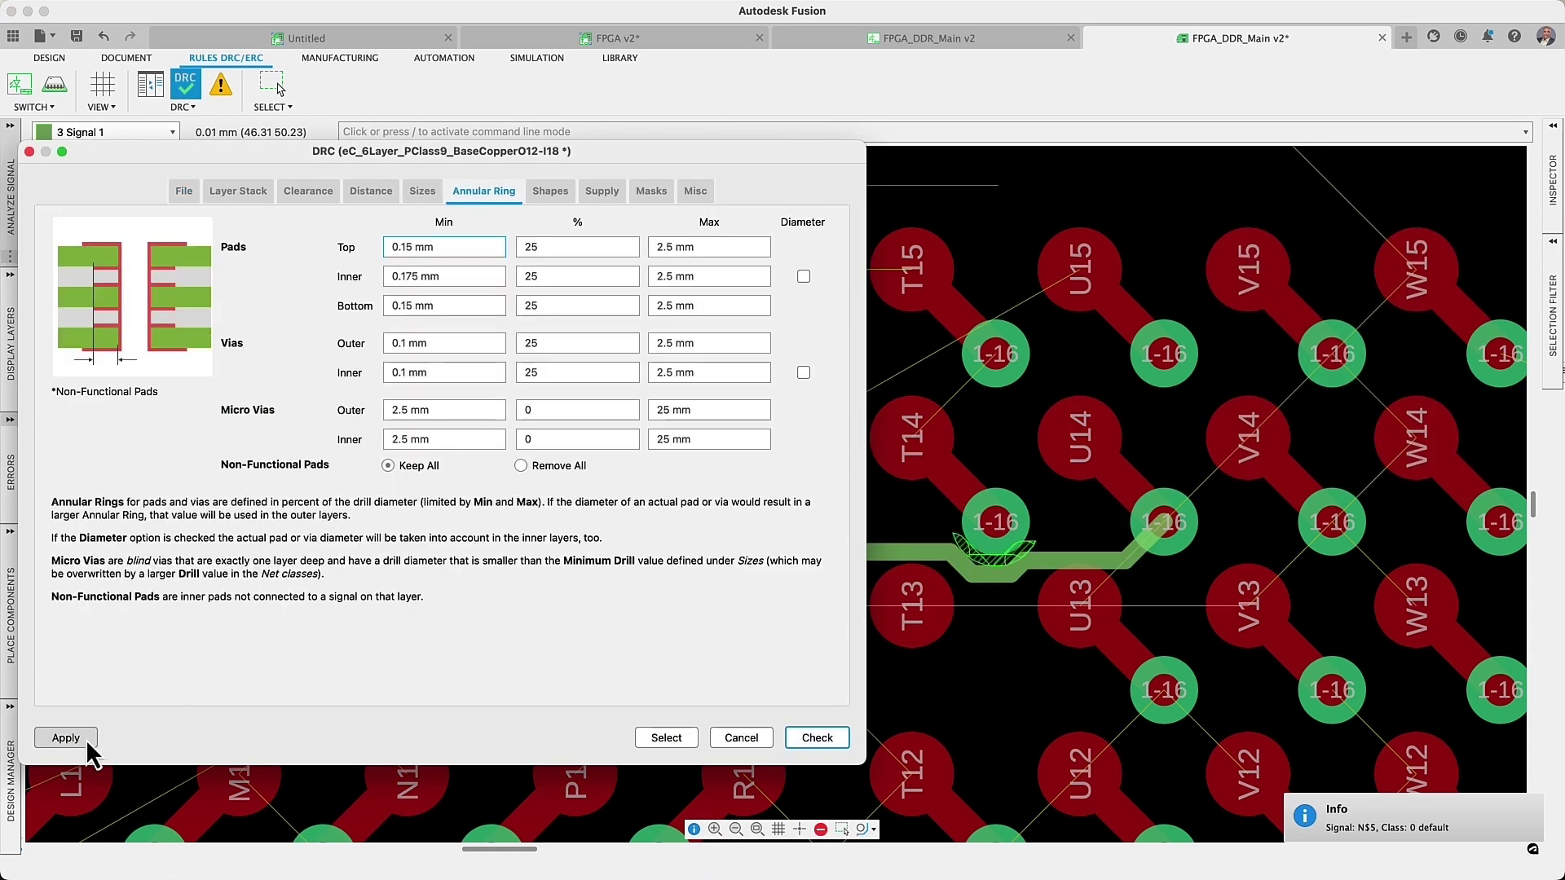